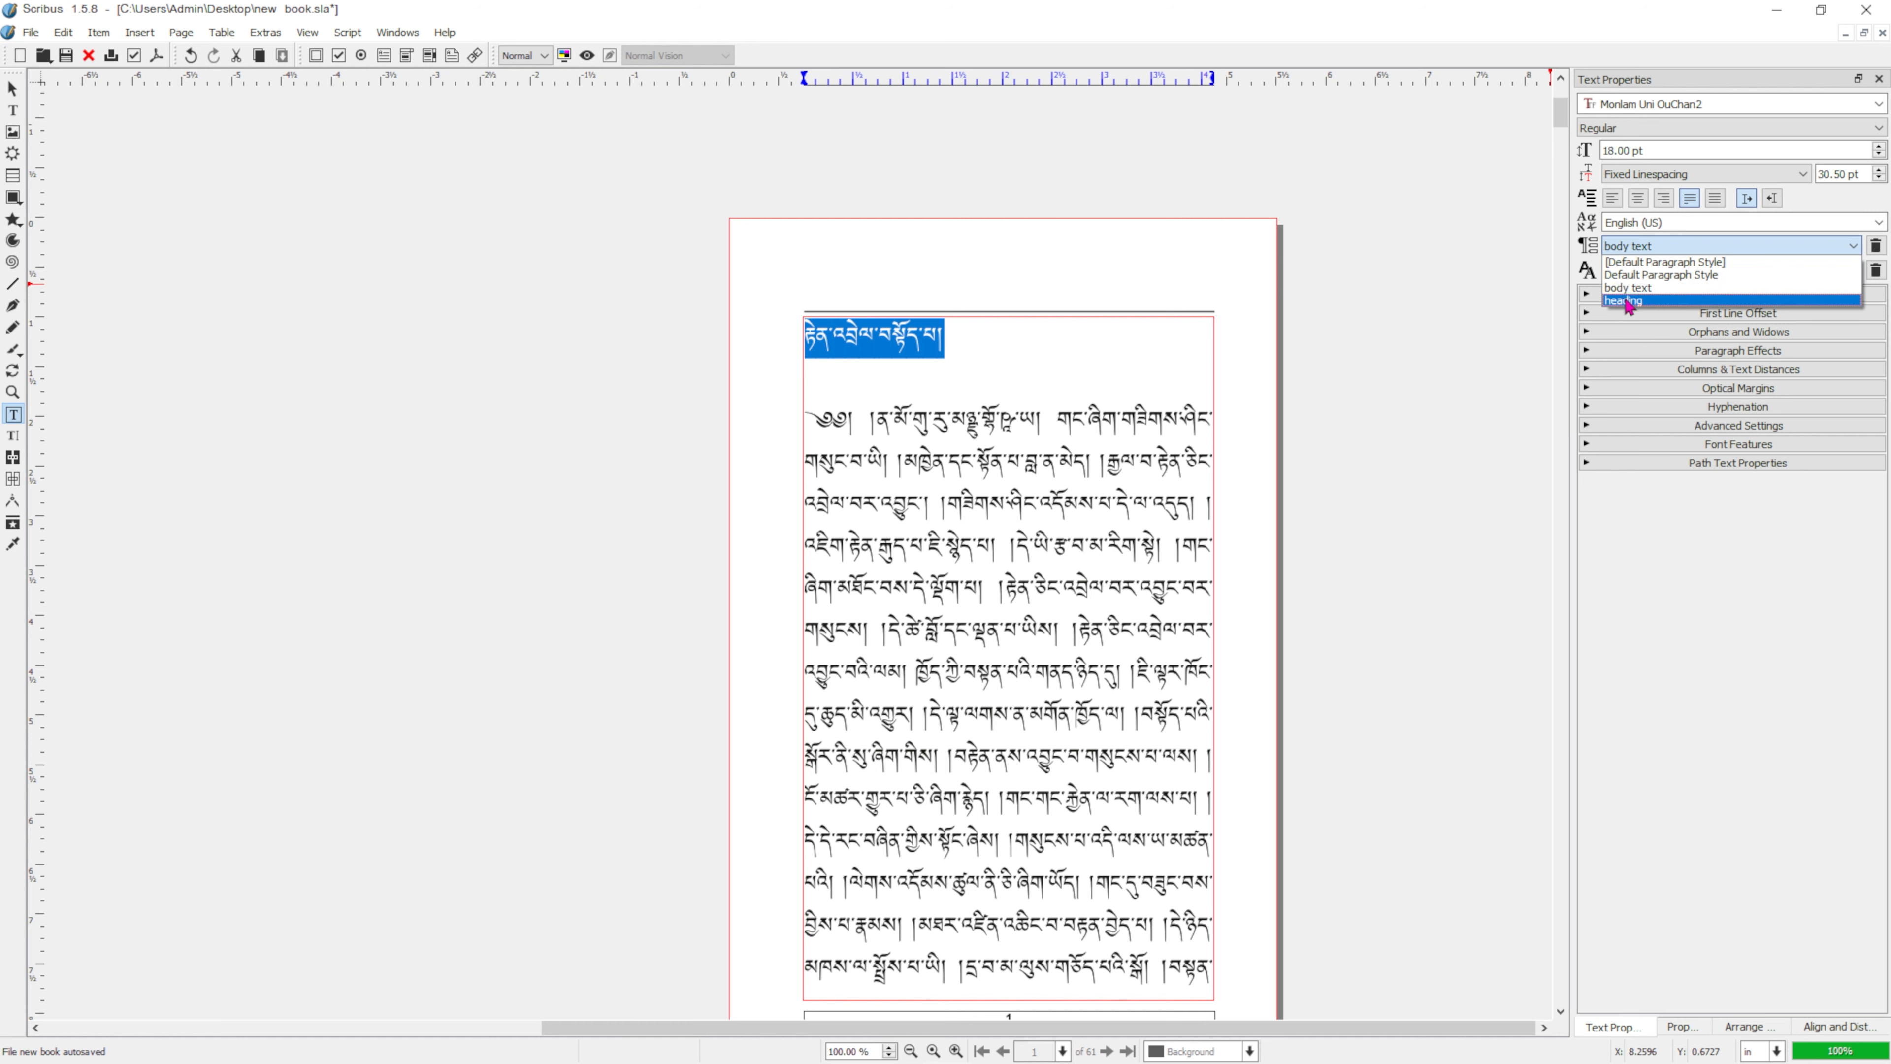
Step: Apply the heading paragraph style to the selected title རྟེན་འབྲེལ་བསྟོད་པ། on page 1
{"action": "left_click", "coordinate": [1009, 372]}
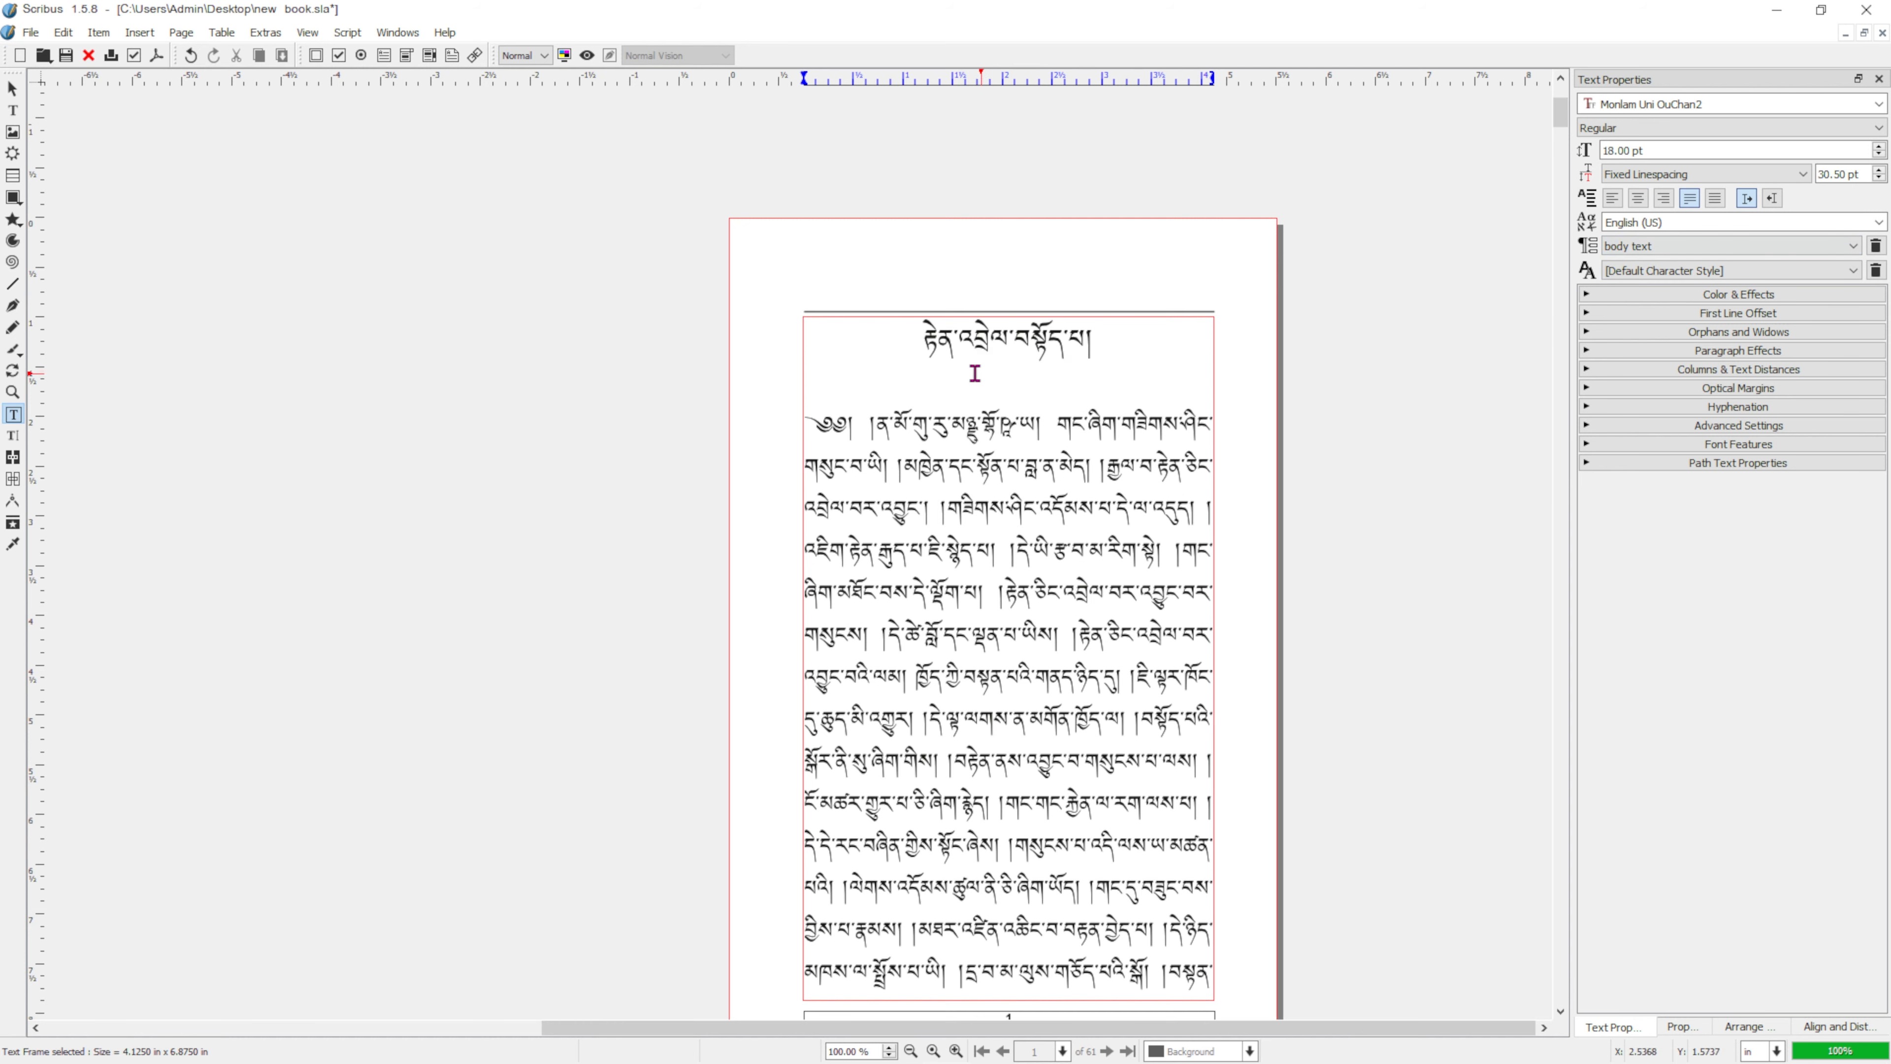
Step: Try the heading paragraph style on the title བྱམས་པའི་སྟོད་ཆེན། on page 10, and undo it
{"action": "scroll", "coordinate": [974, 366], "scroll_direction": "down", "scroll_amount": 10}
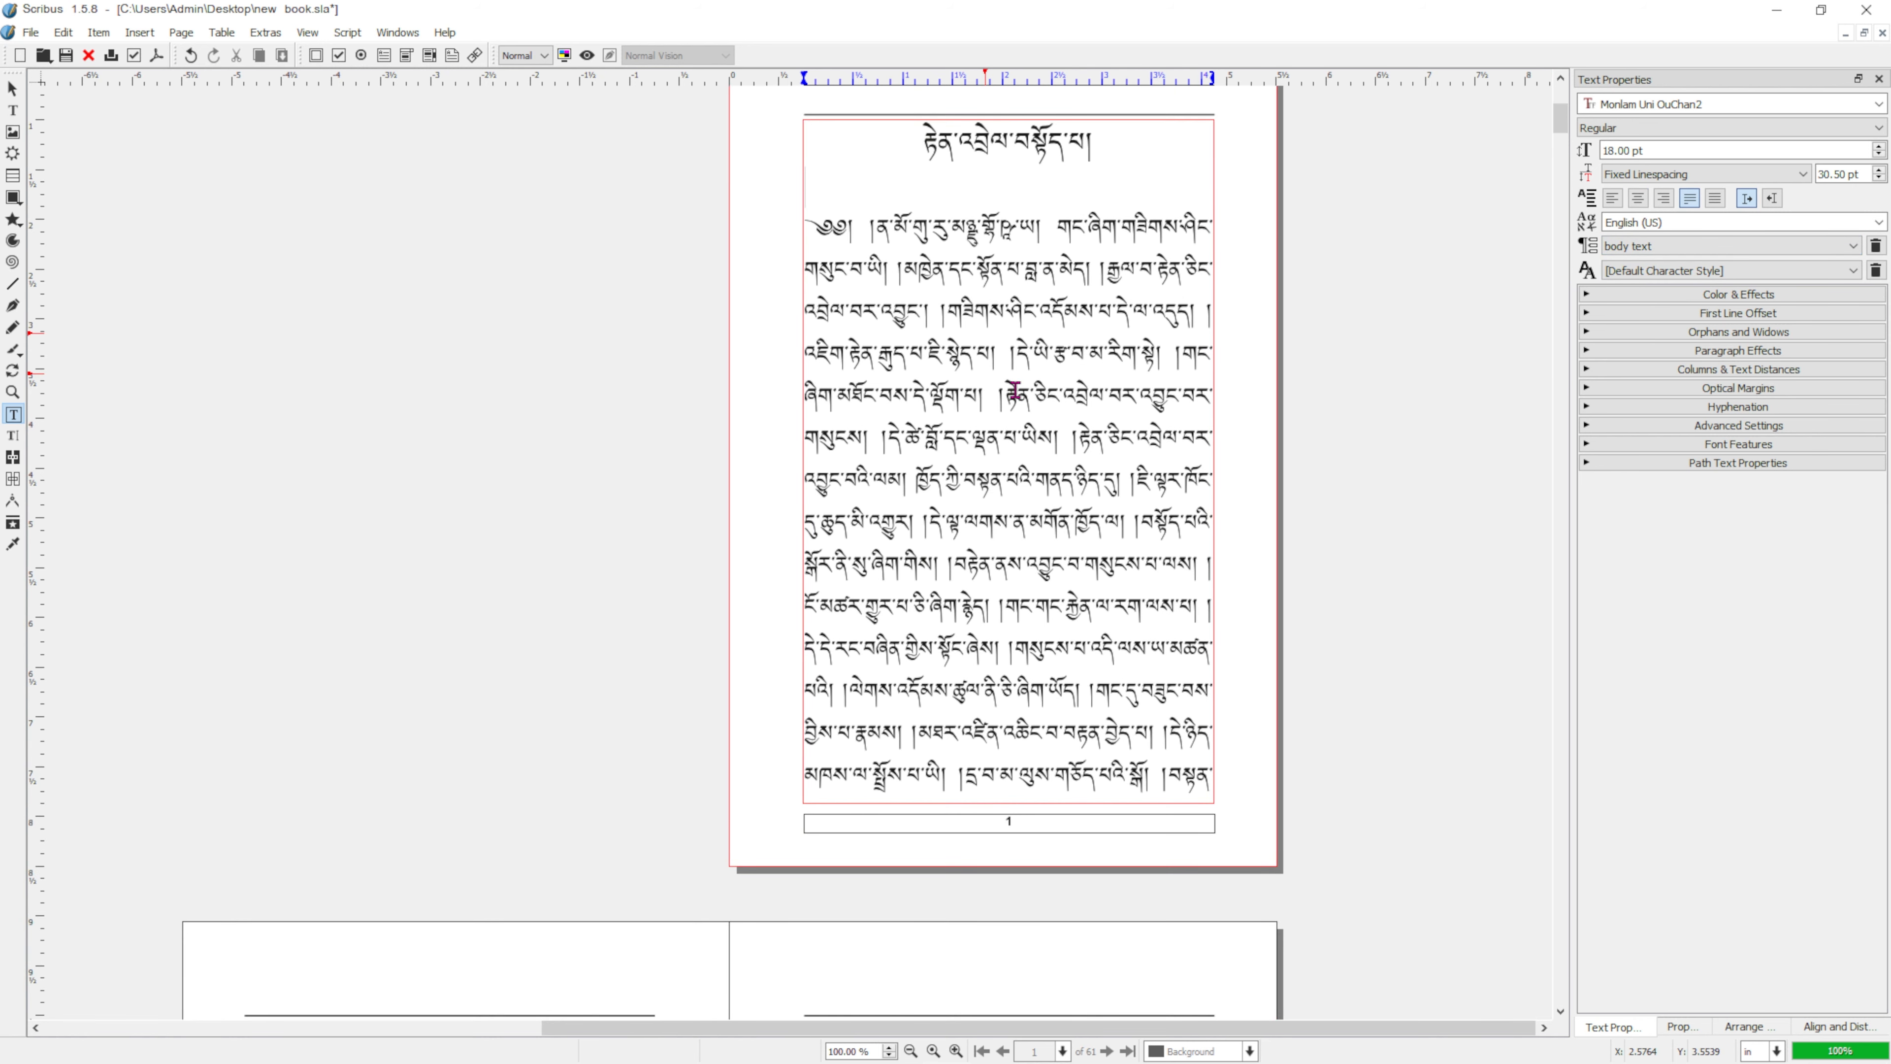
{"action": "scroll", "coordinate": [1013, 469], "scroll_direction": "down", "scroll_amount": 15}
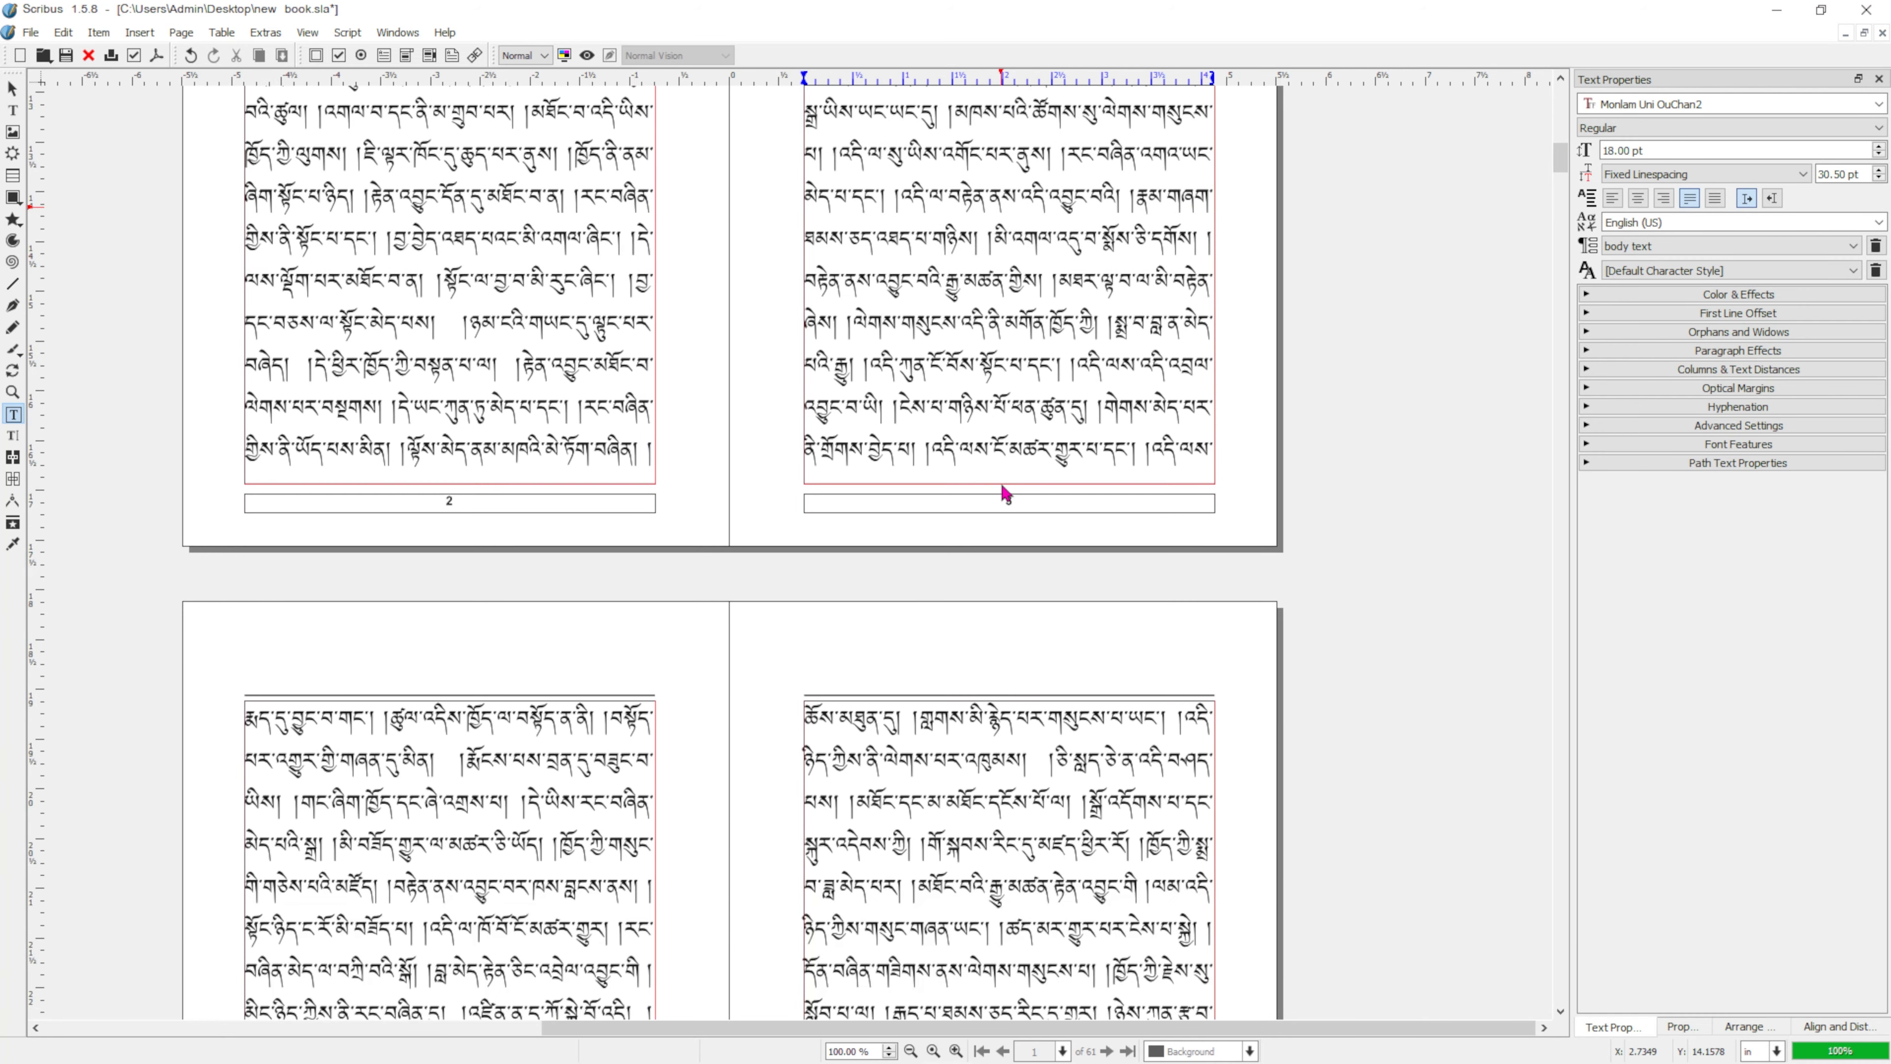
{"action": "scroll", "coordinate": [999, 511], "scroll_direction": "down", "scroll_amount": 20}
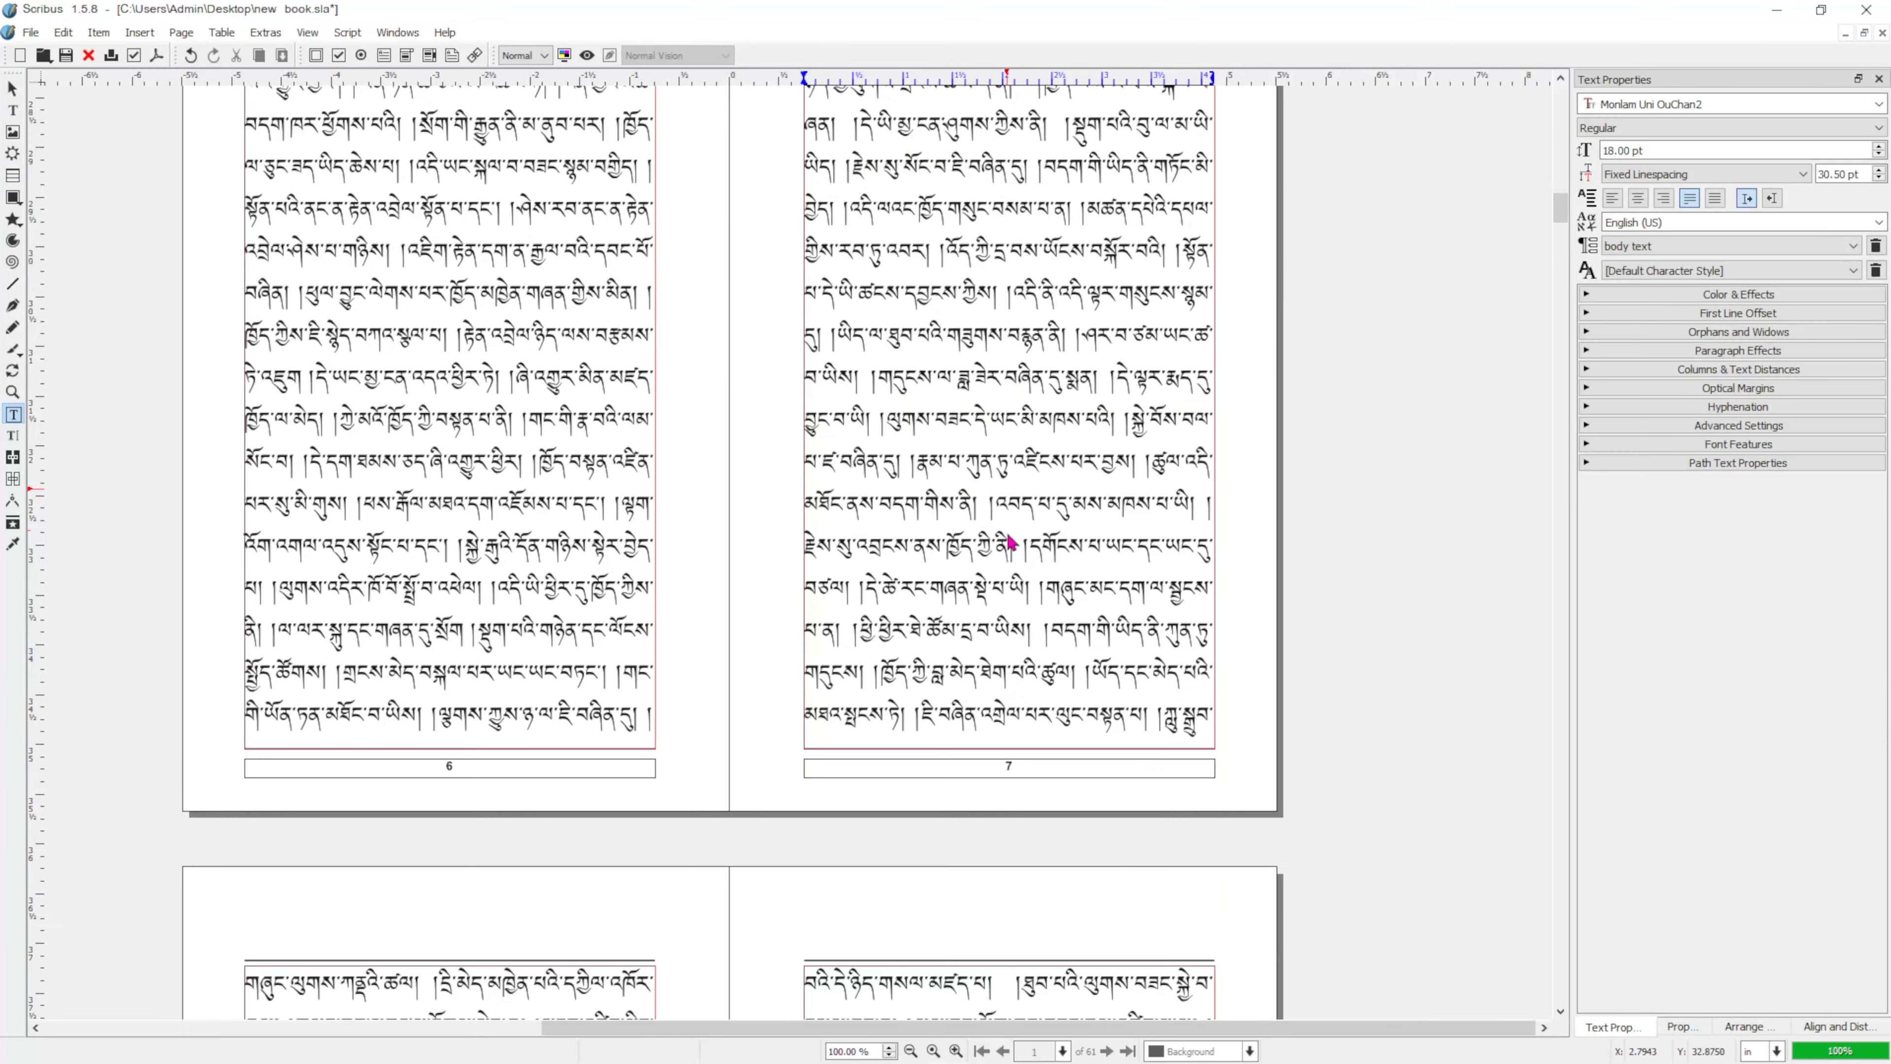
{"action": "scroll", "coordinate": [1009, 530], "scroll_direction": "down", "scroll_amount": 10}
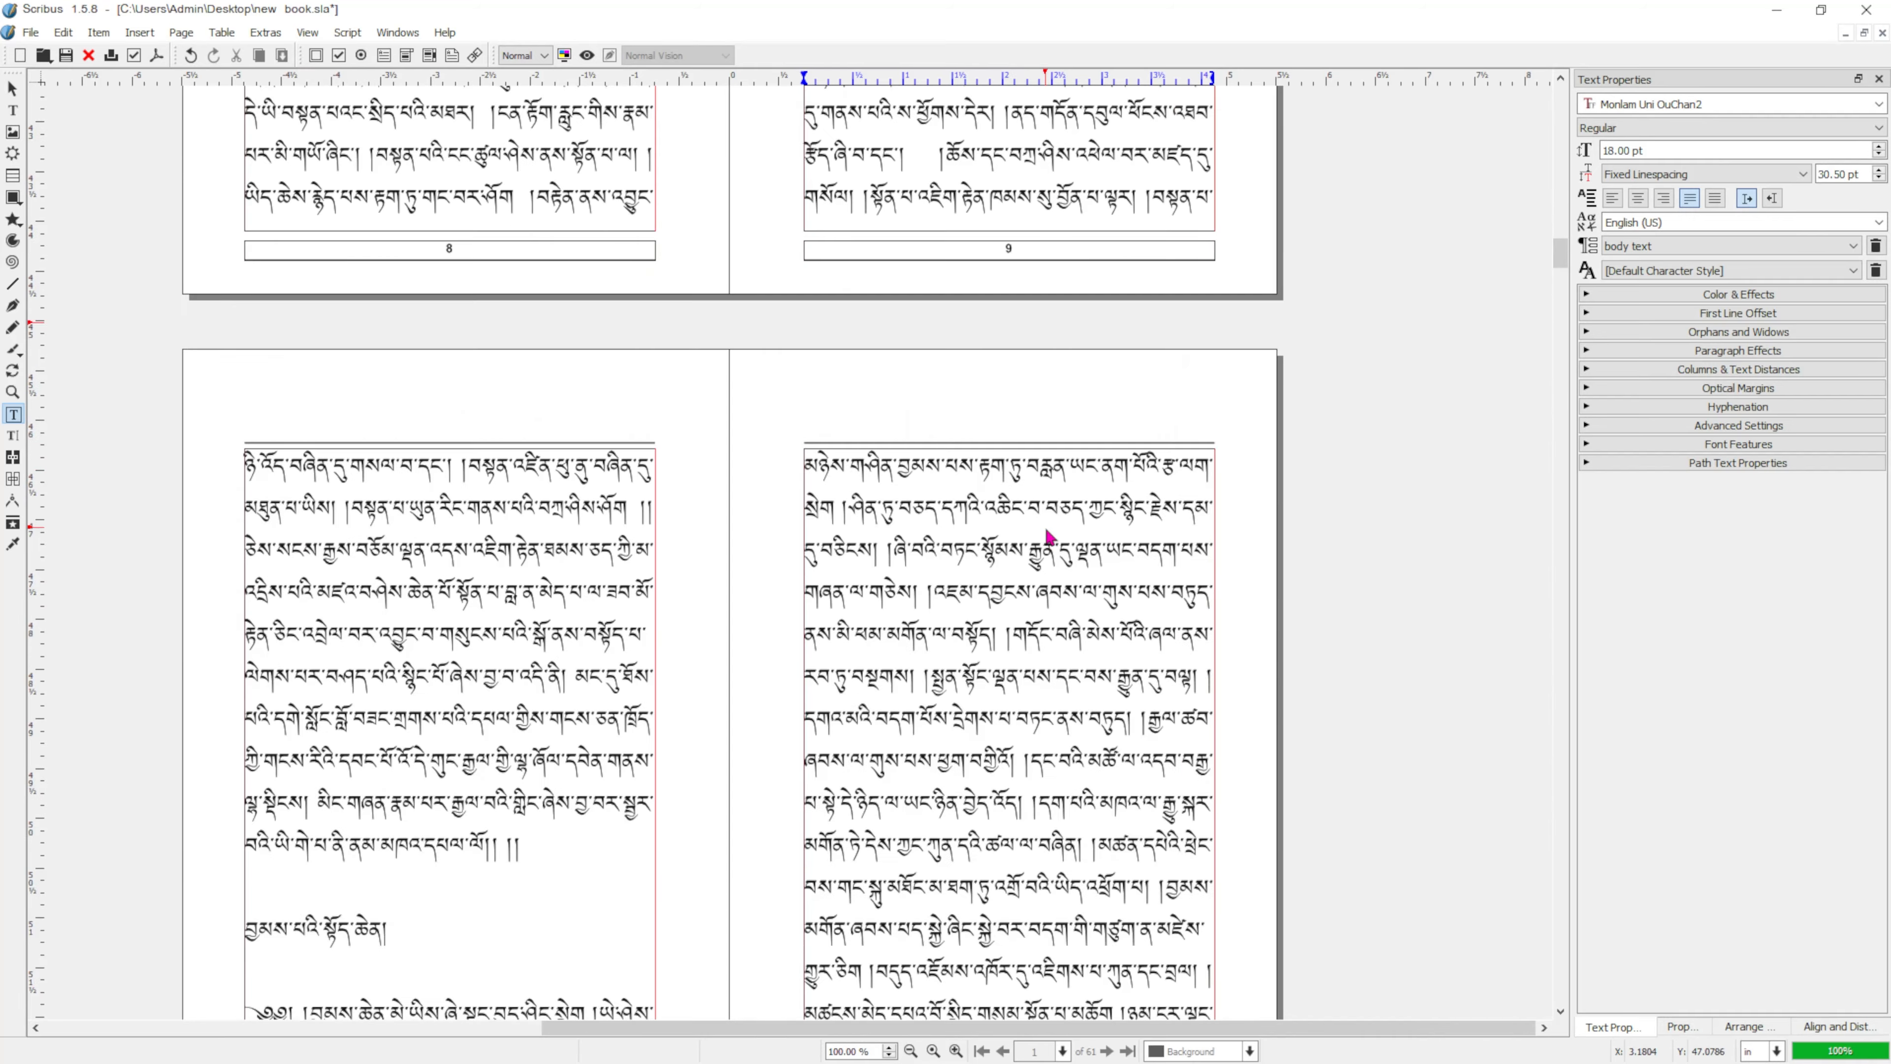
{"action": "double_click", "coordinate": [338, 655]}
{"action": "left_click_drag", "start_coordinate": [406, 655], "coordinate": [248, 648]}
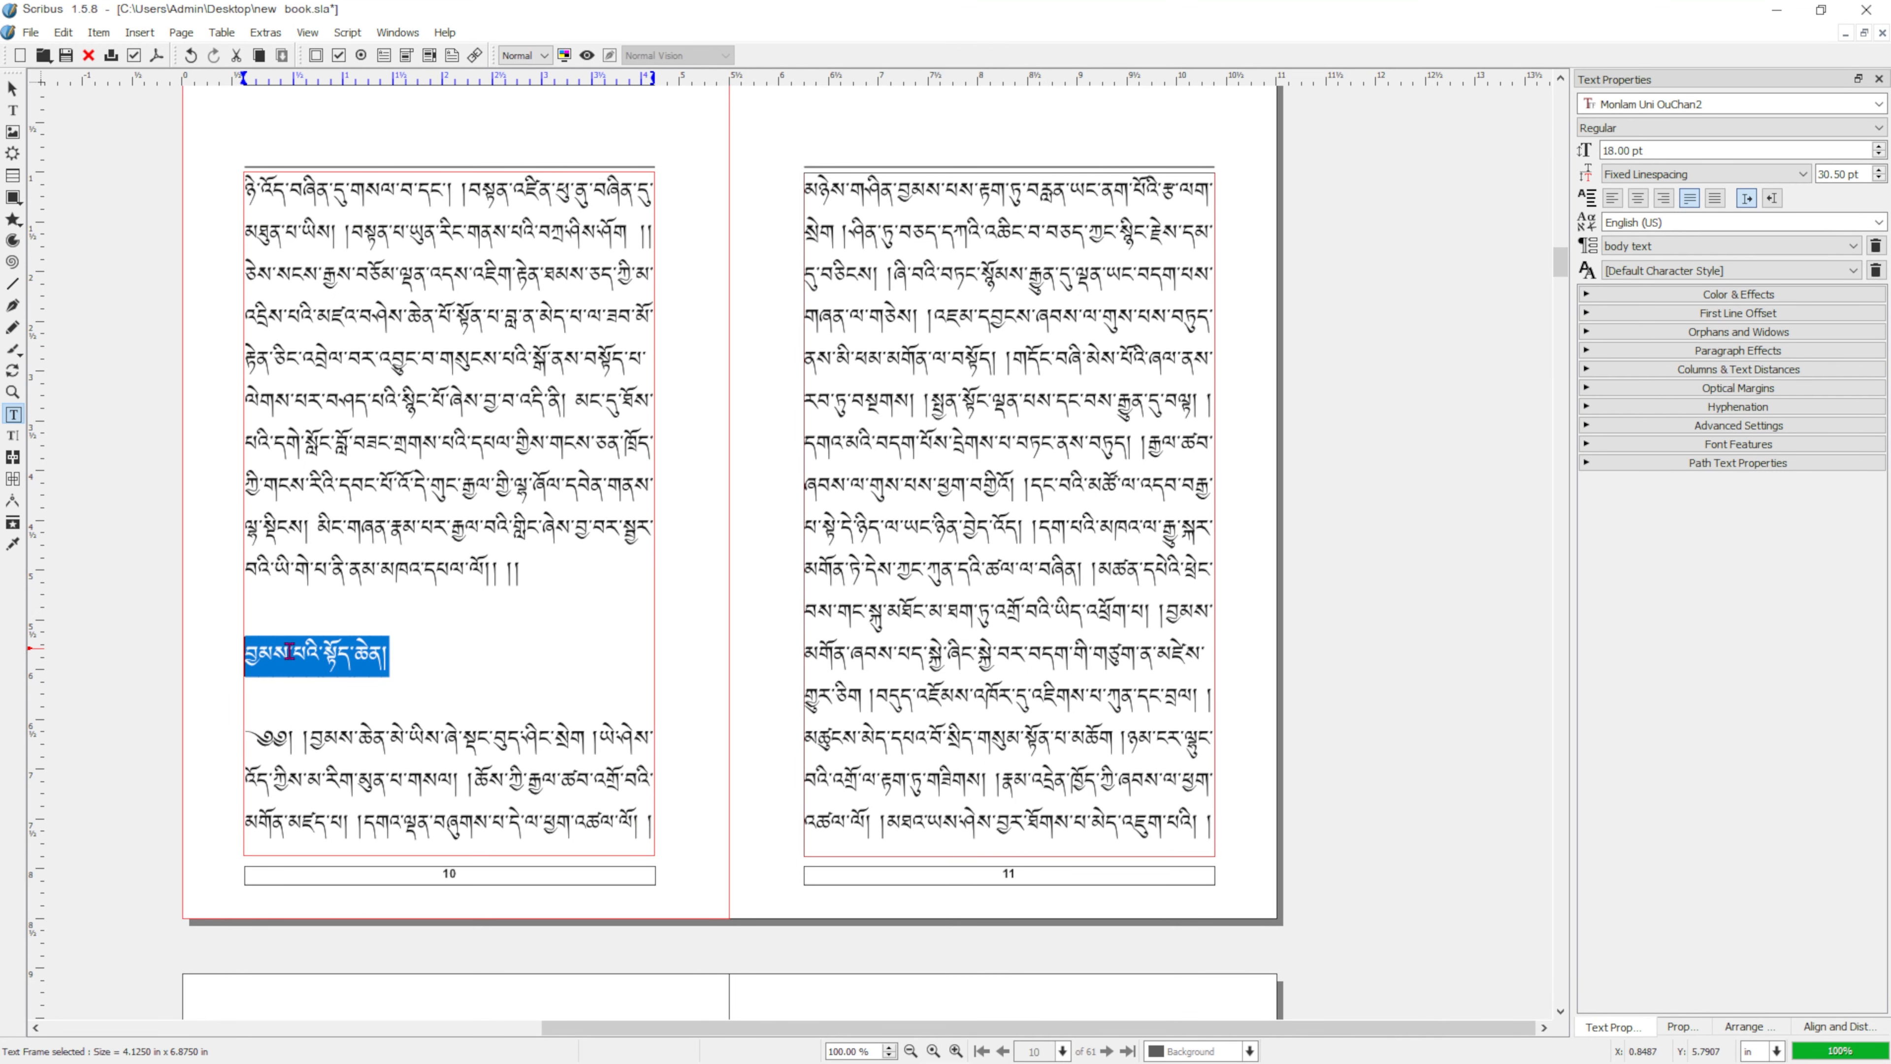
{"action": "left_click", "coordinate": [1635, 246]}
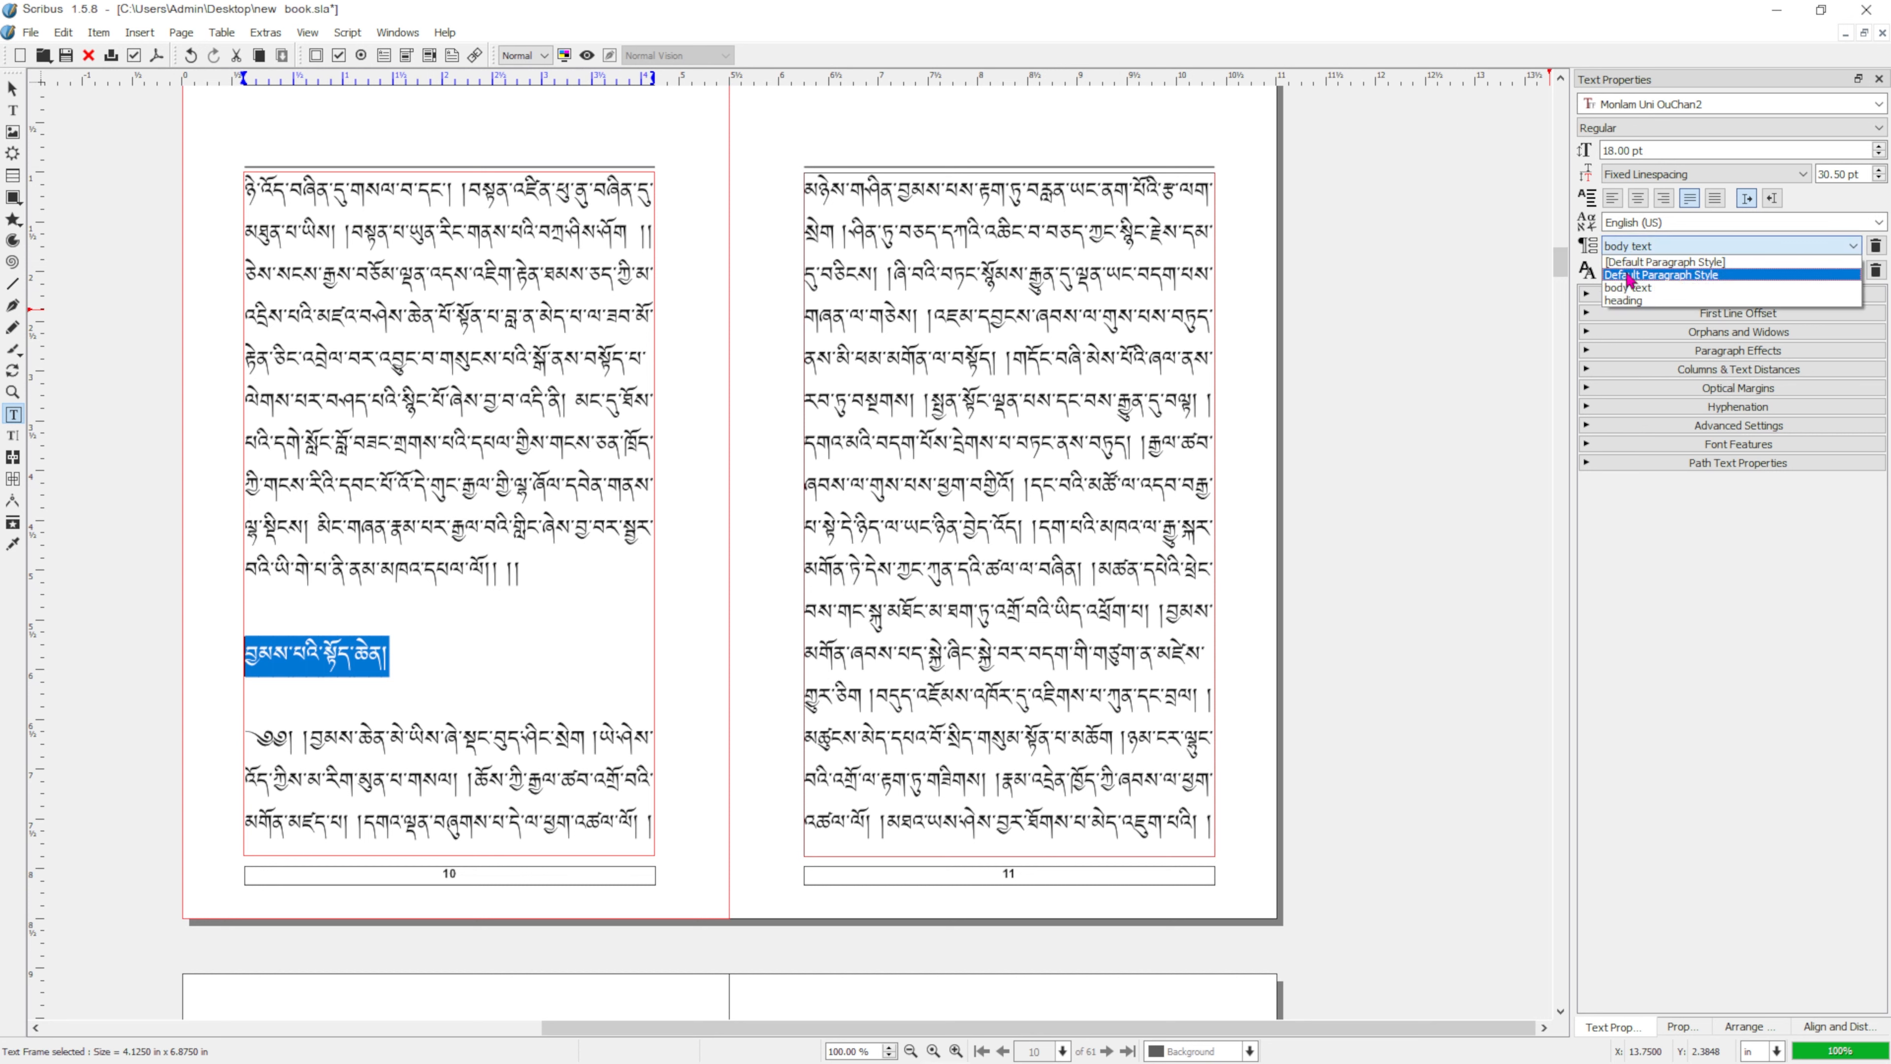
{"action": "left_click", "coordinate": [1625, 305]}
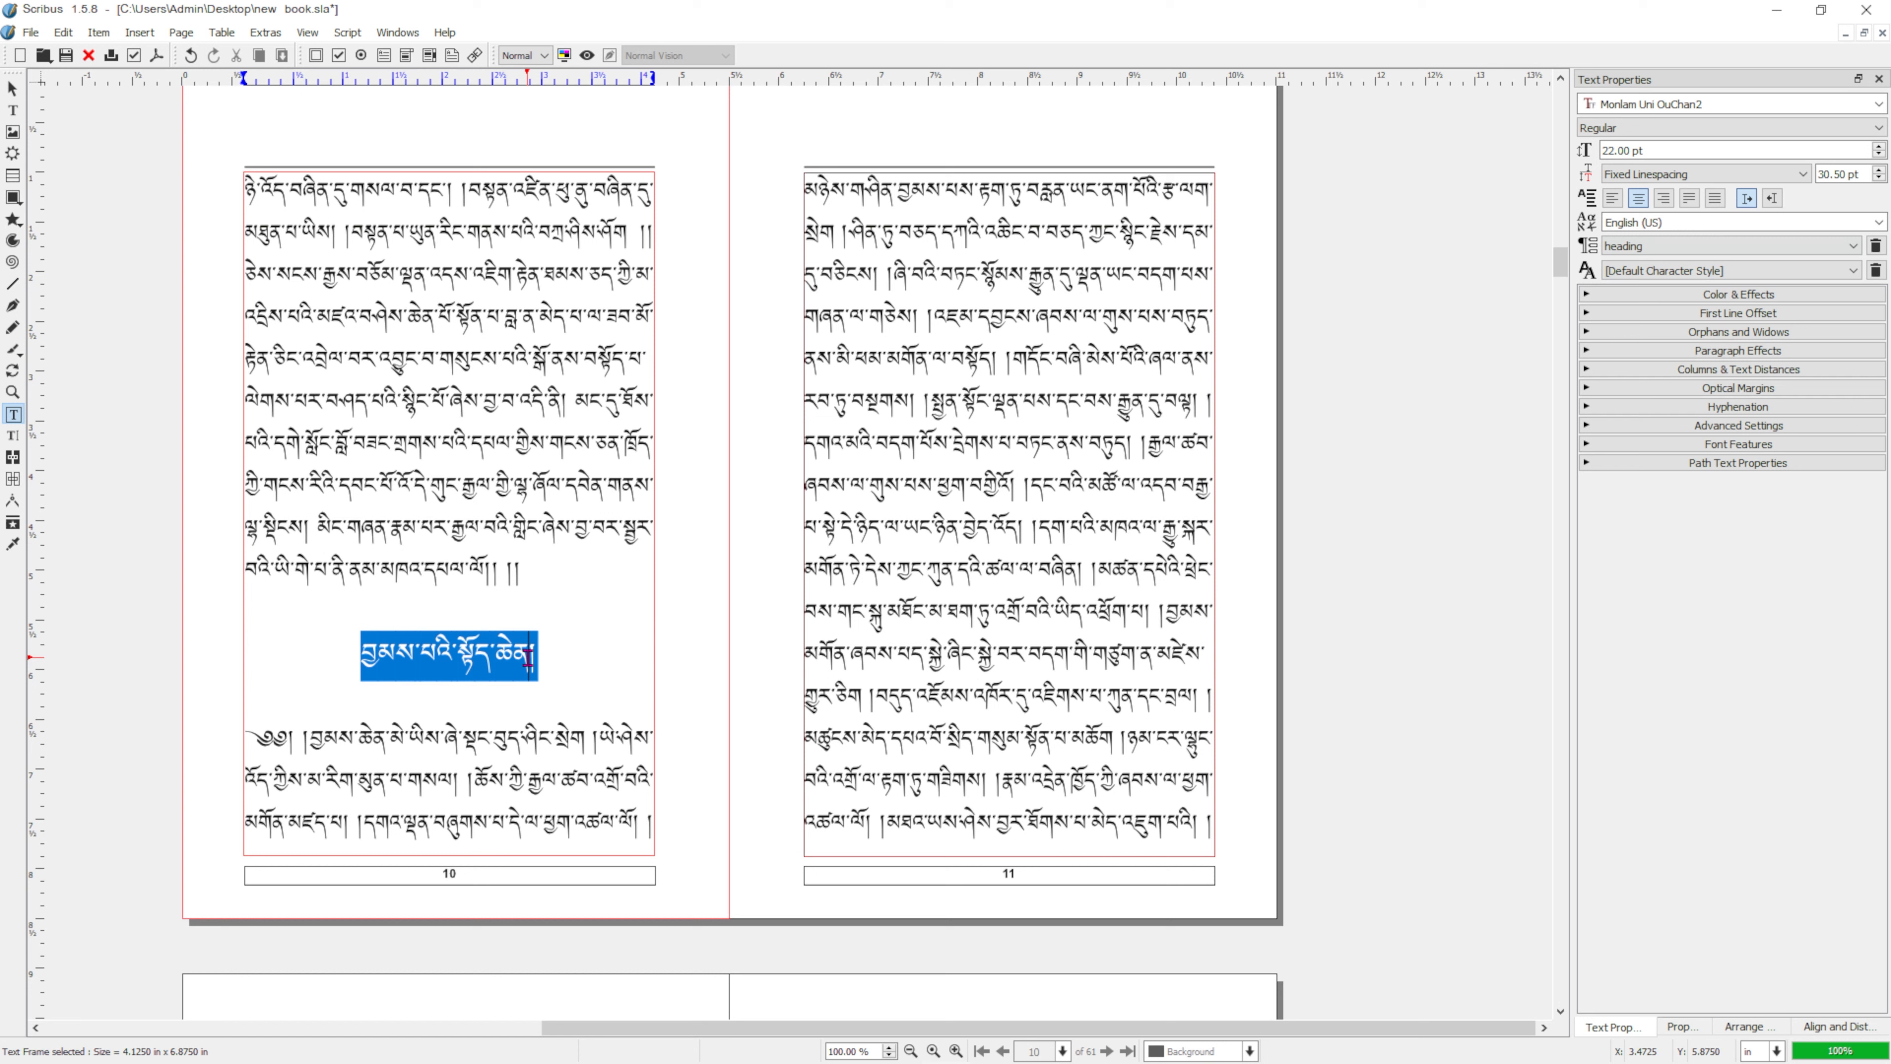
{"action": "left_click", "coordinate": [528, 657]}
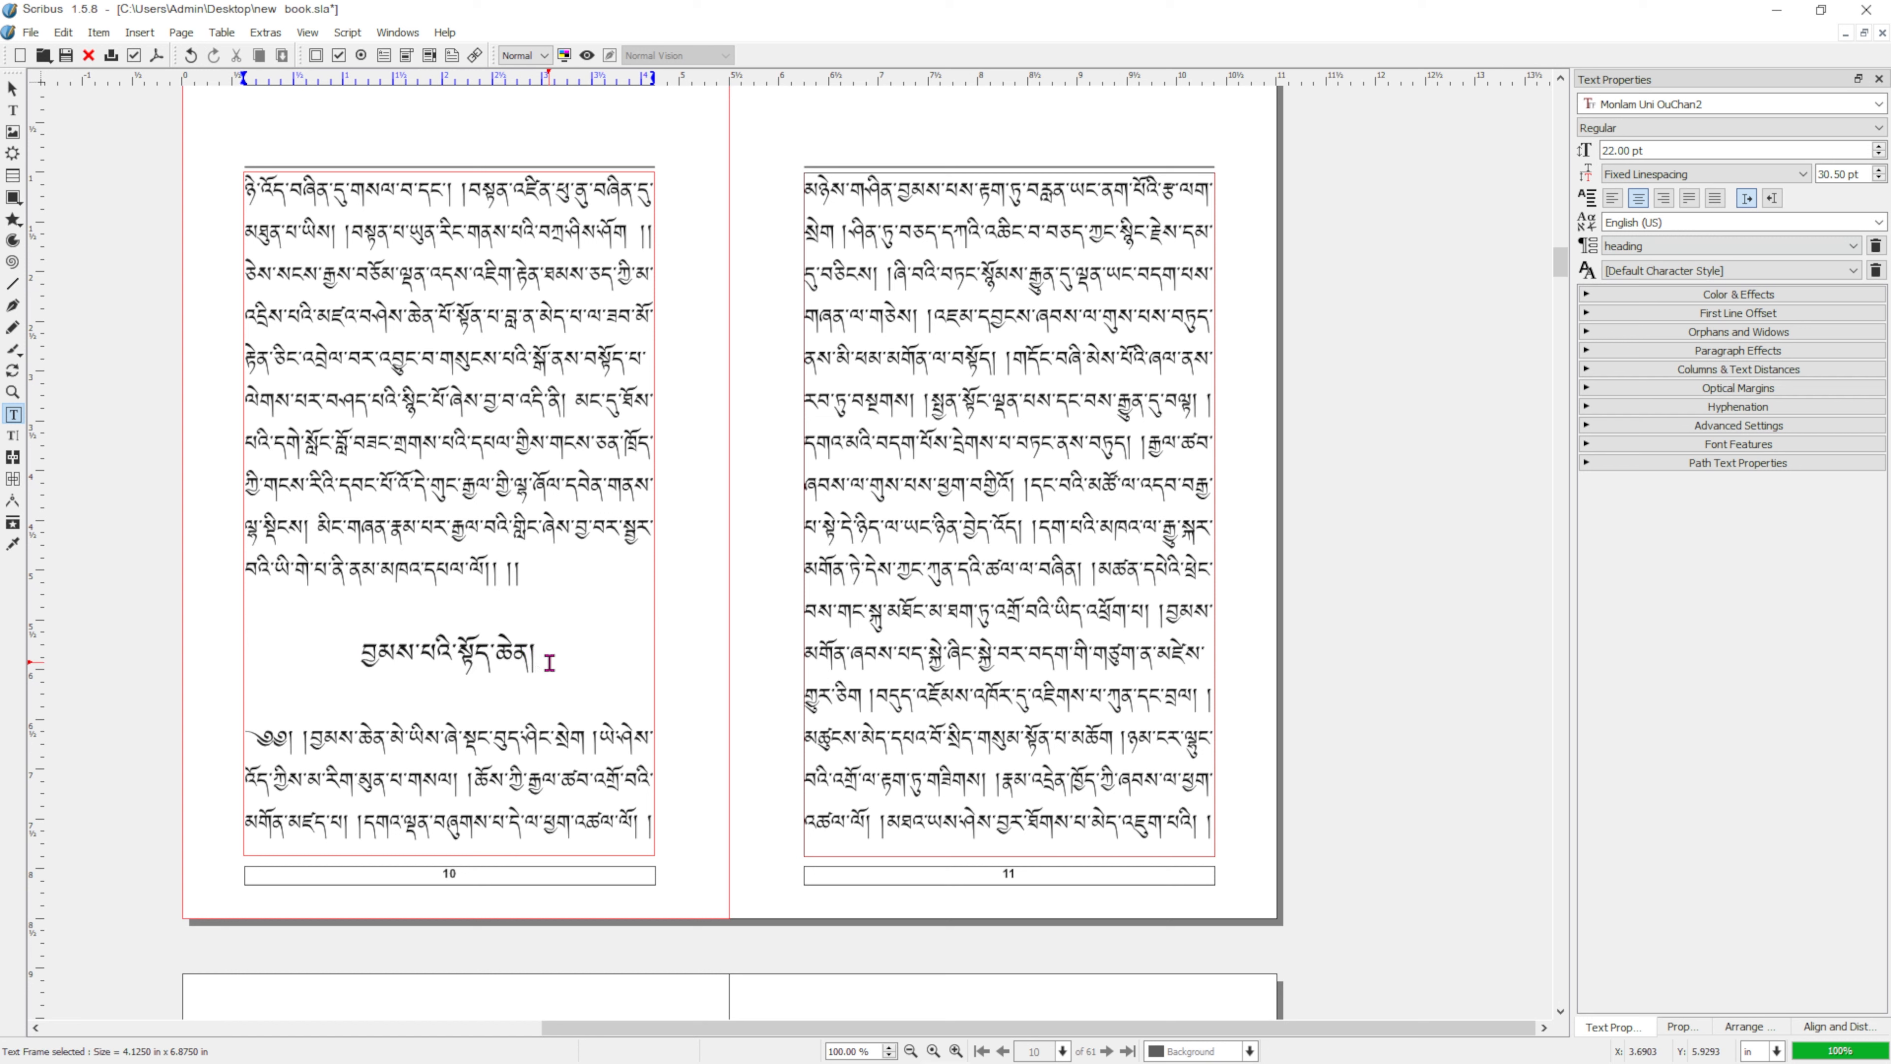
{"action": "key", "text": "ctrl+z"}
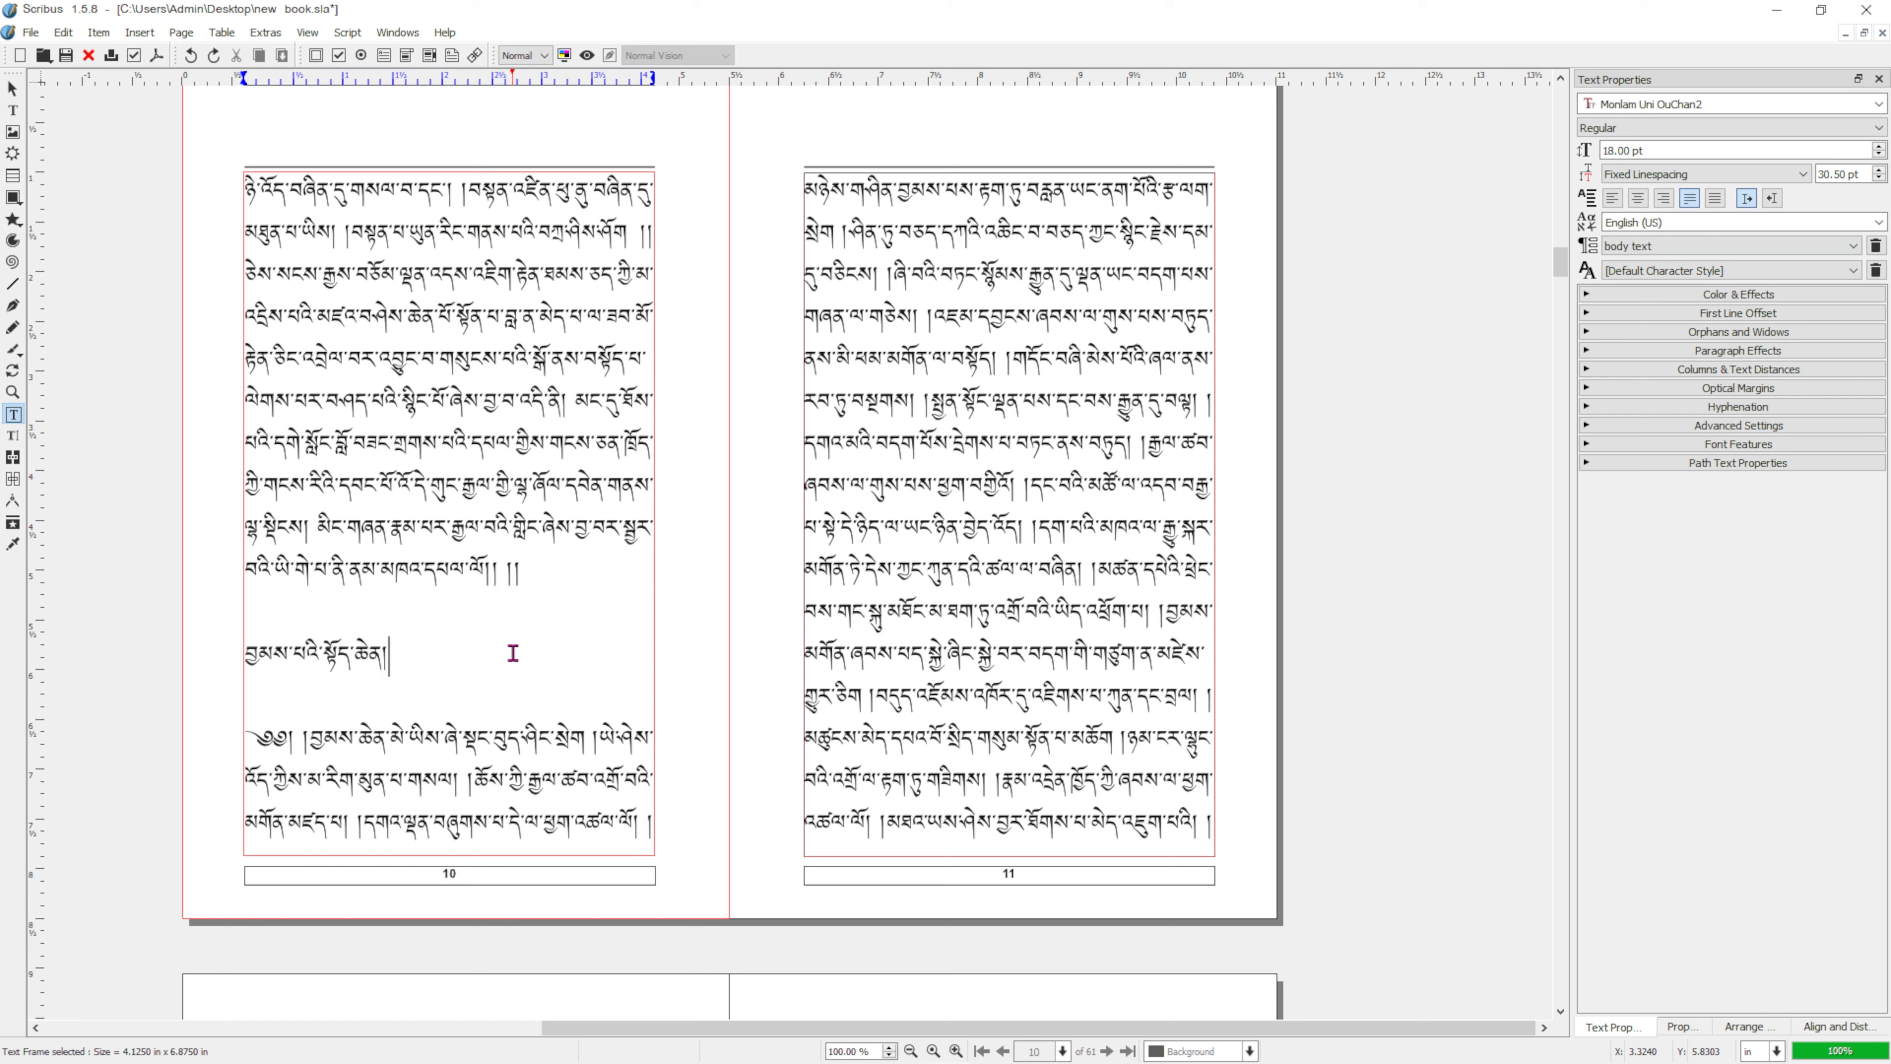
Step: Open the page 10 text frame in the Story Editor and arrange its window beside the page
{"action": "key", "text": "Escape"}
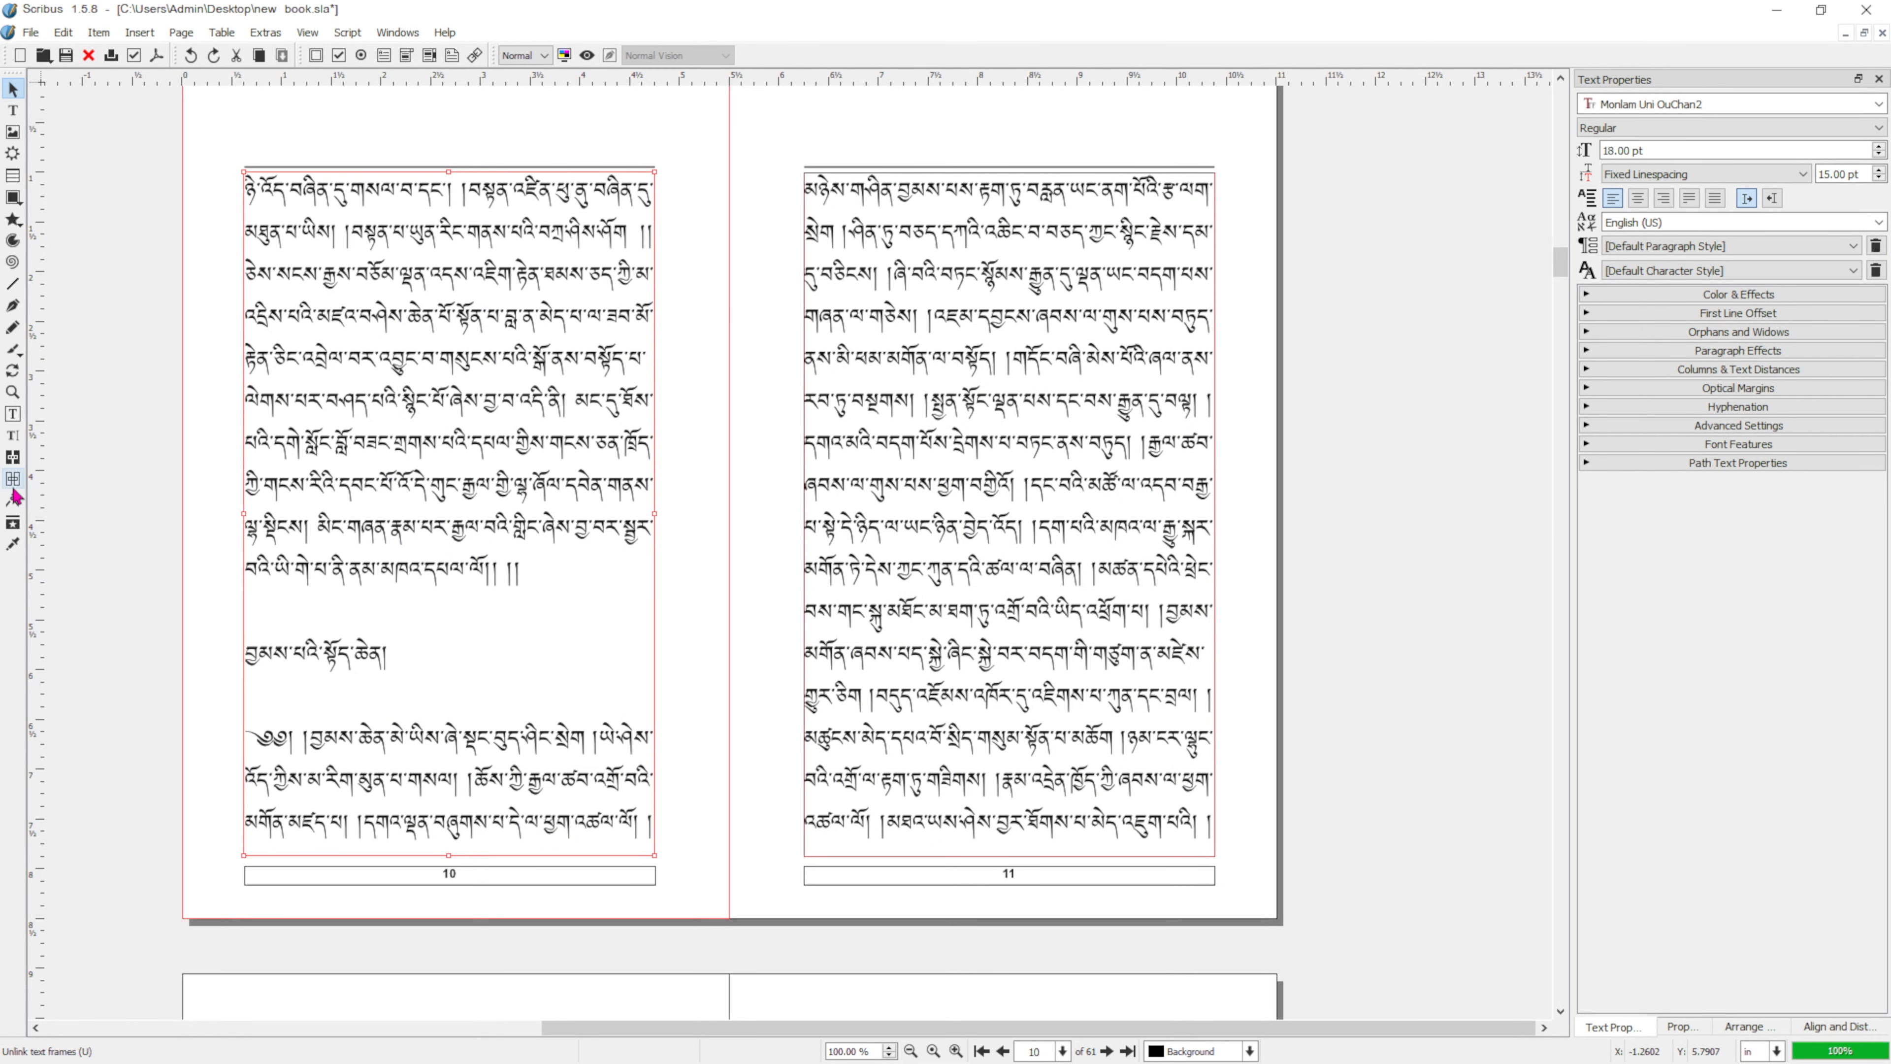
{"action": "left_click", "coordinate": [14, 441]}
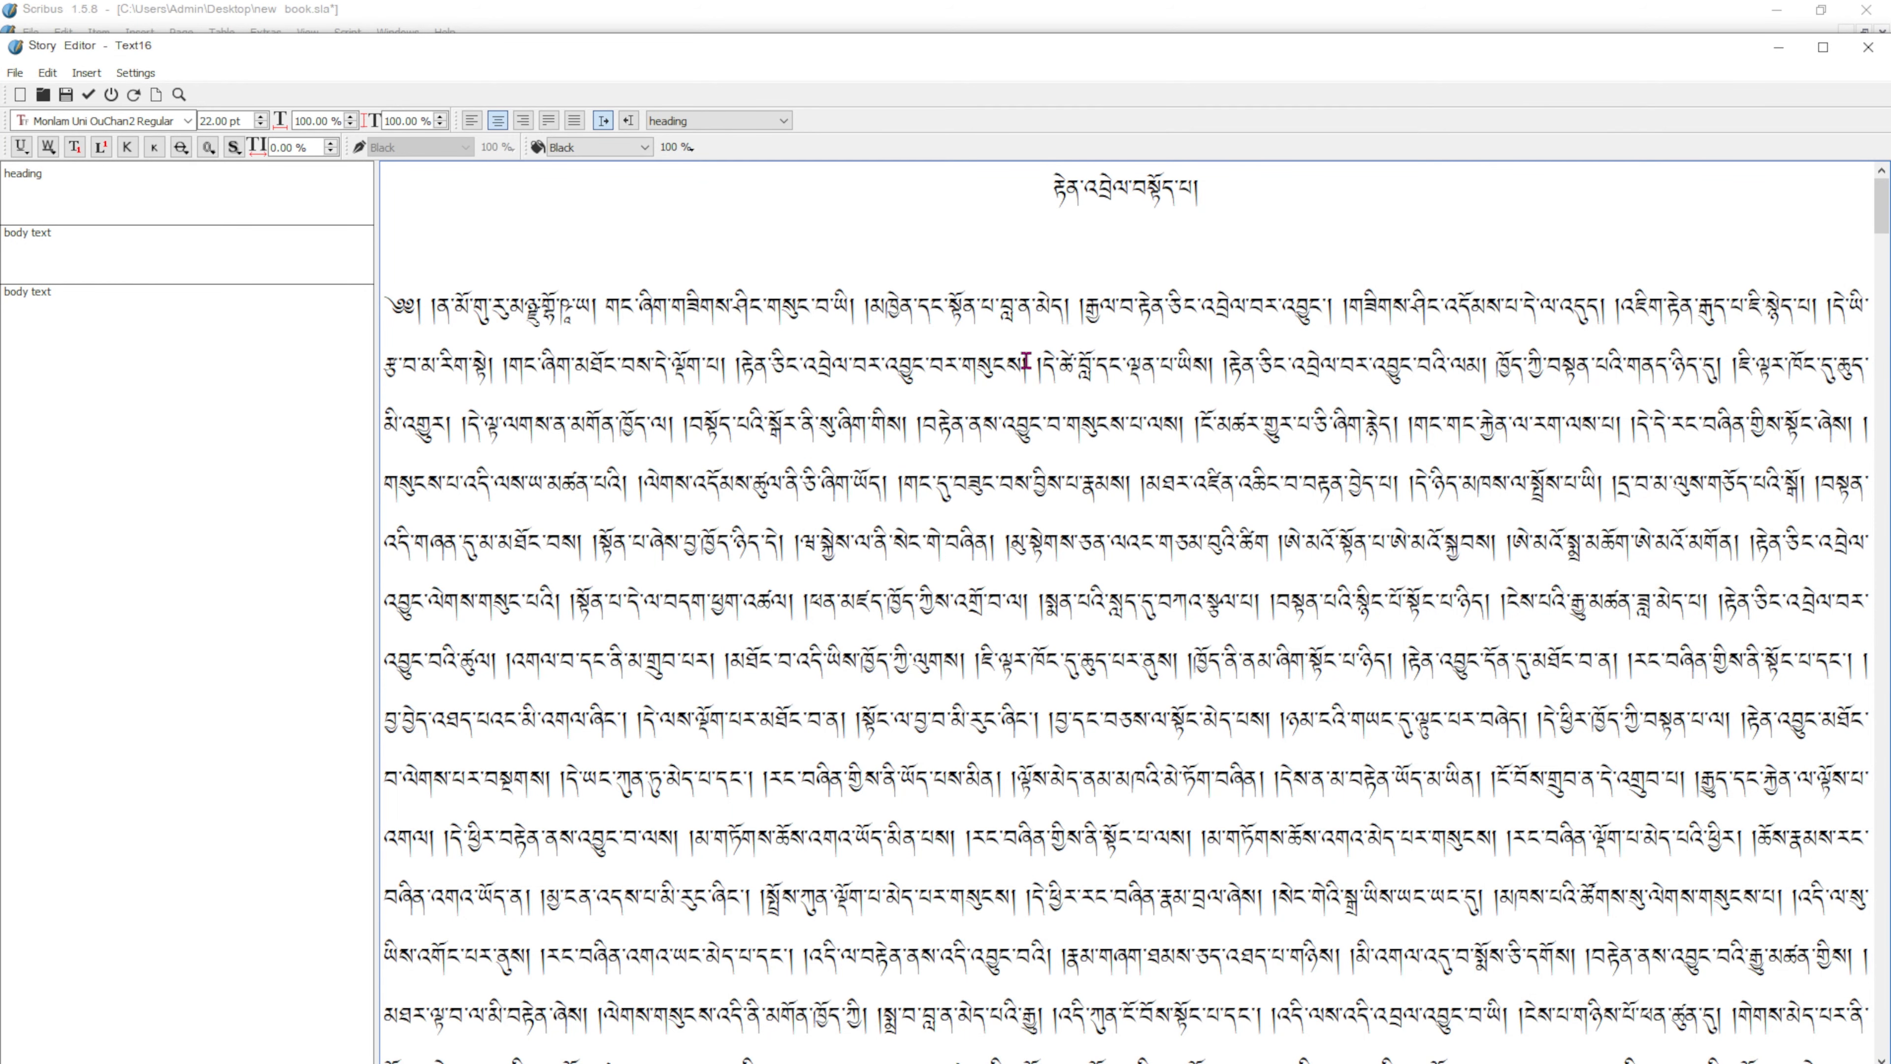
{"action": "left_click_drag", "start_coordinate": [1583, 65], "coordinate": [771, 84]}
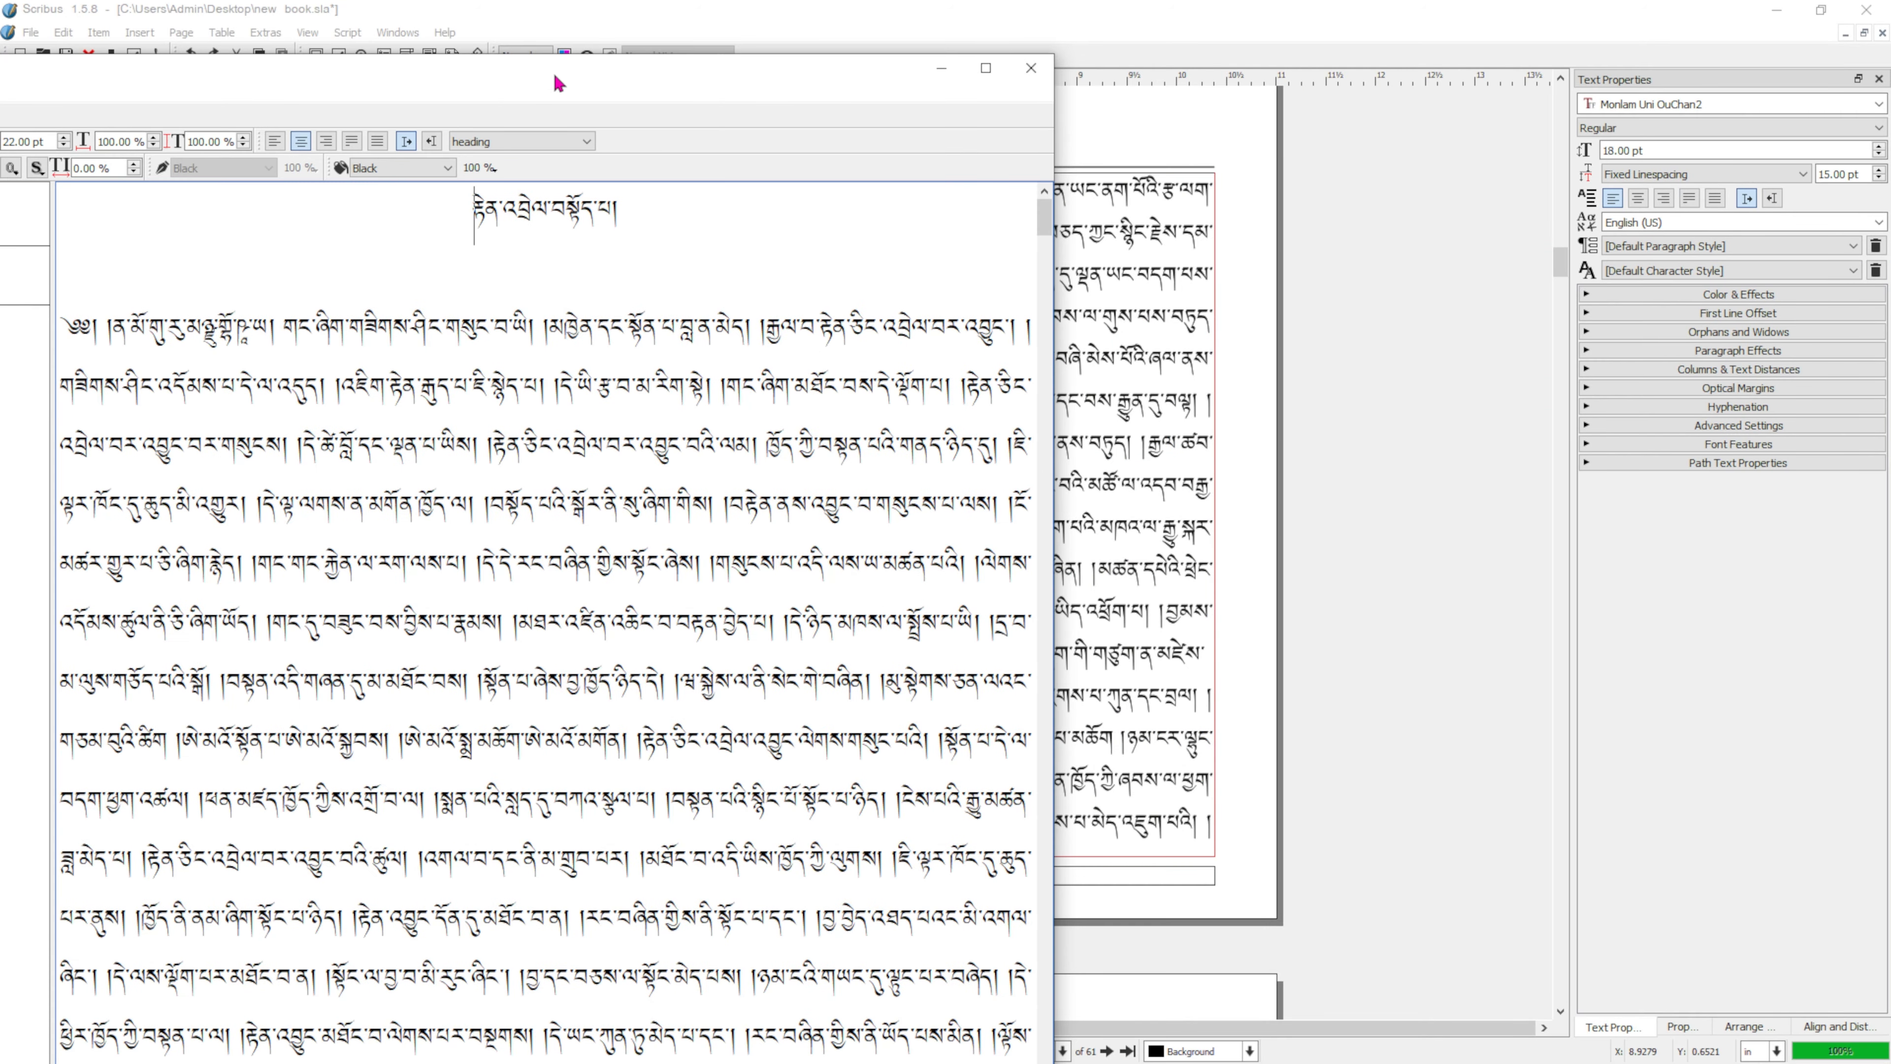
{"action": "left_click_drag", "start_coordinate": [472, 76], "coordinate": [1168, 75]}
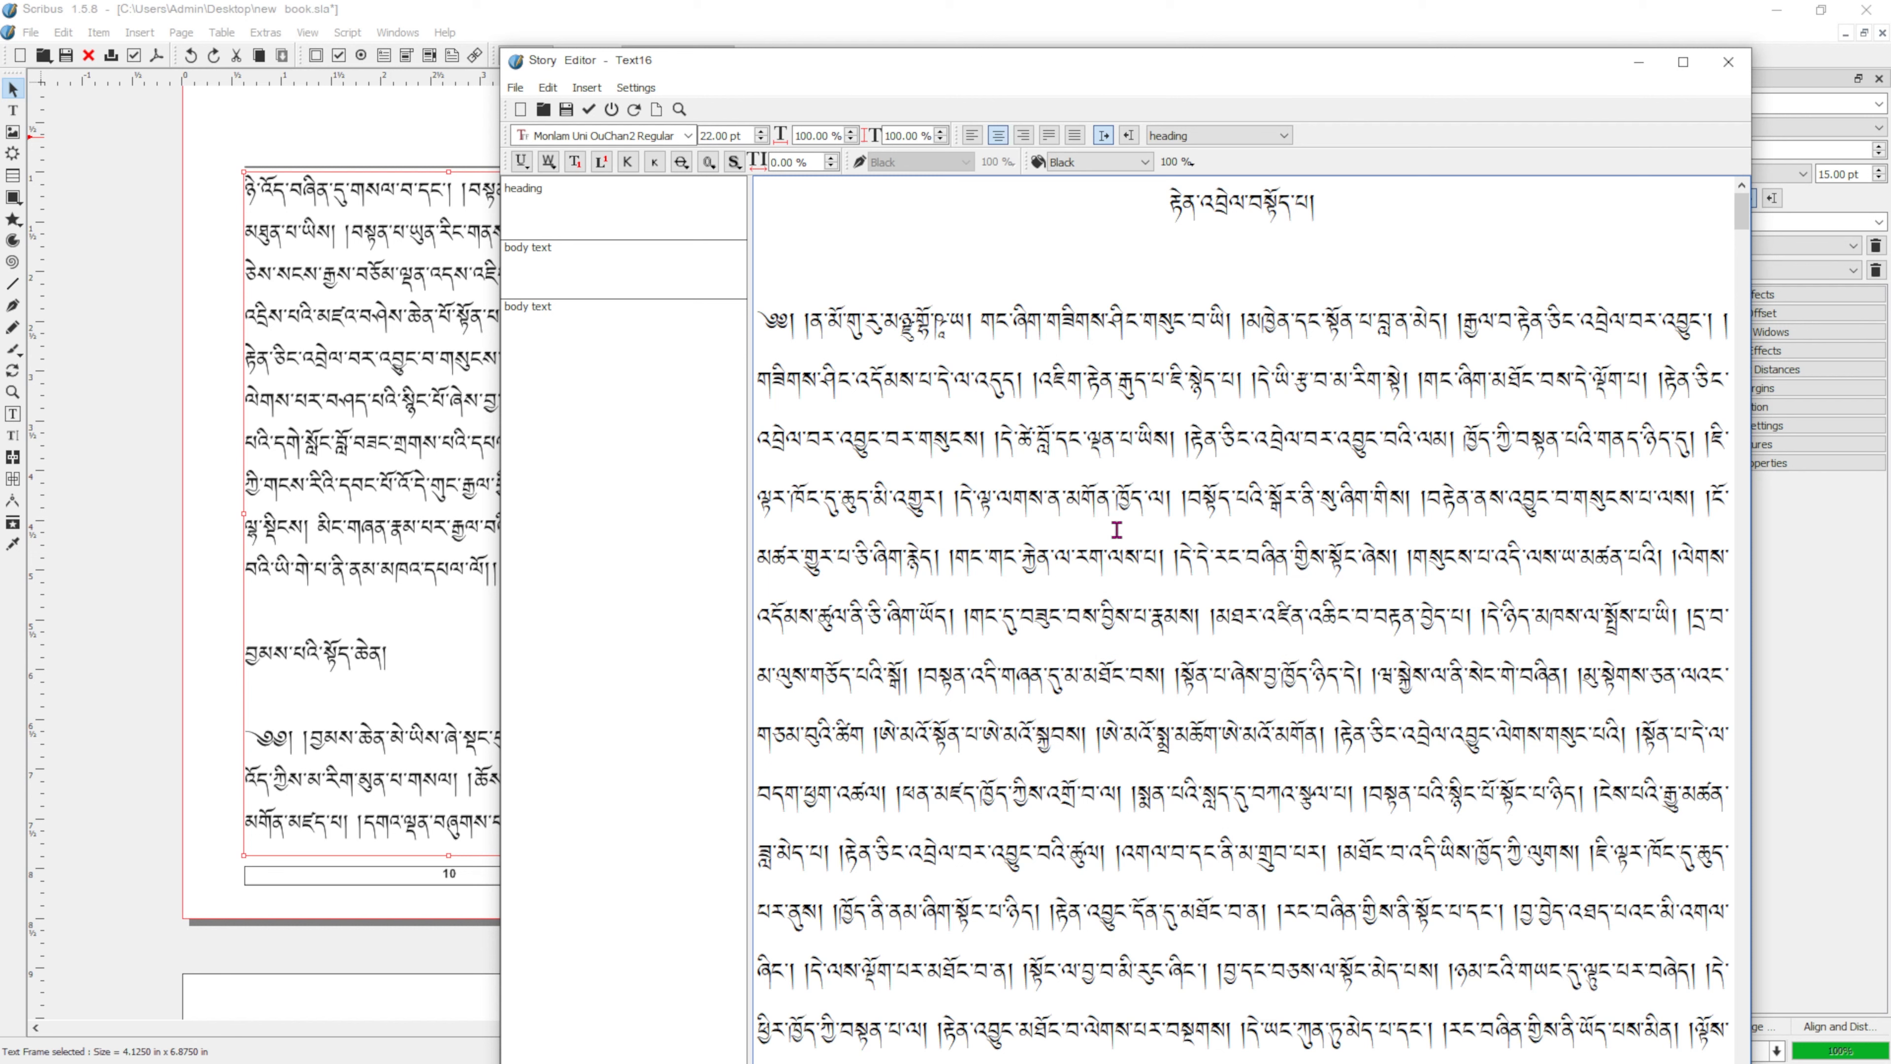
{"action": "left_click_drag", "start_coordinate": [993, 328], "coordinate": [1202, 510]}
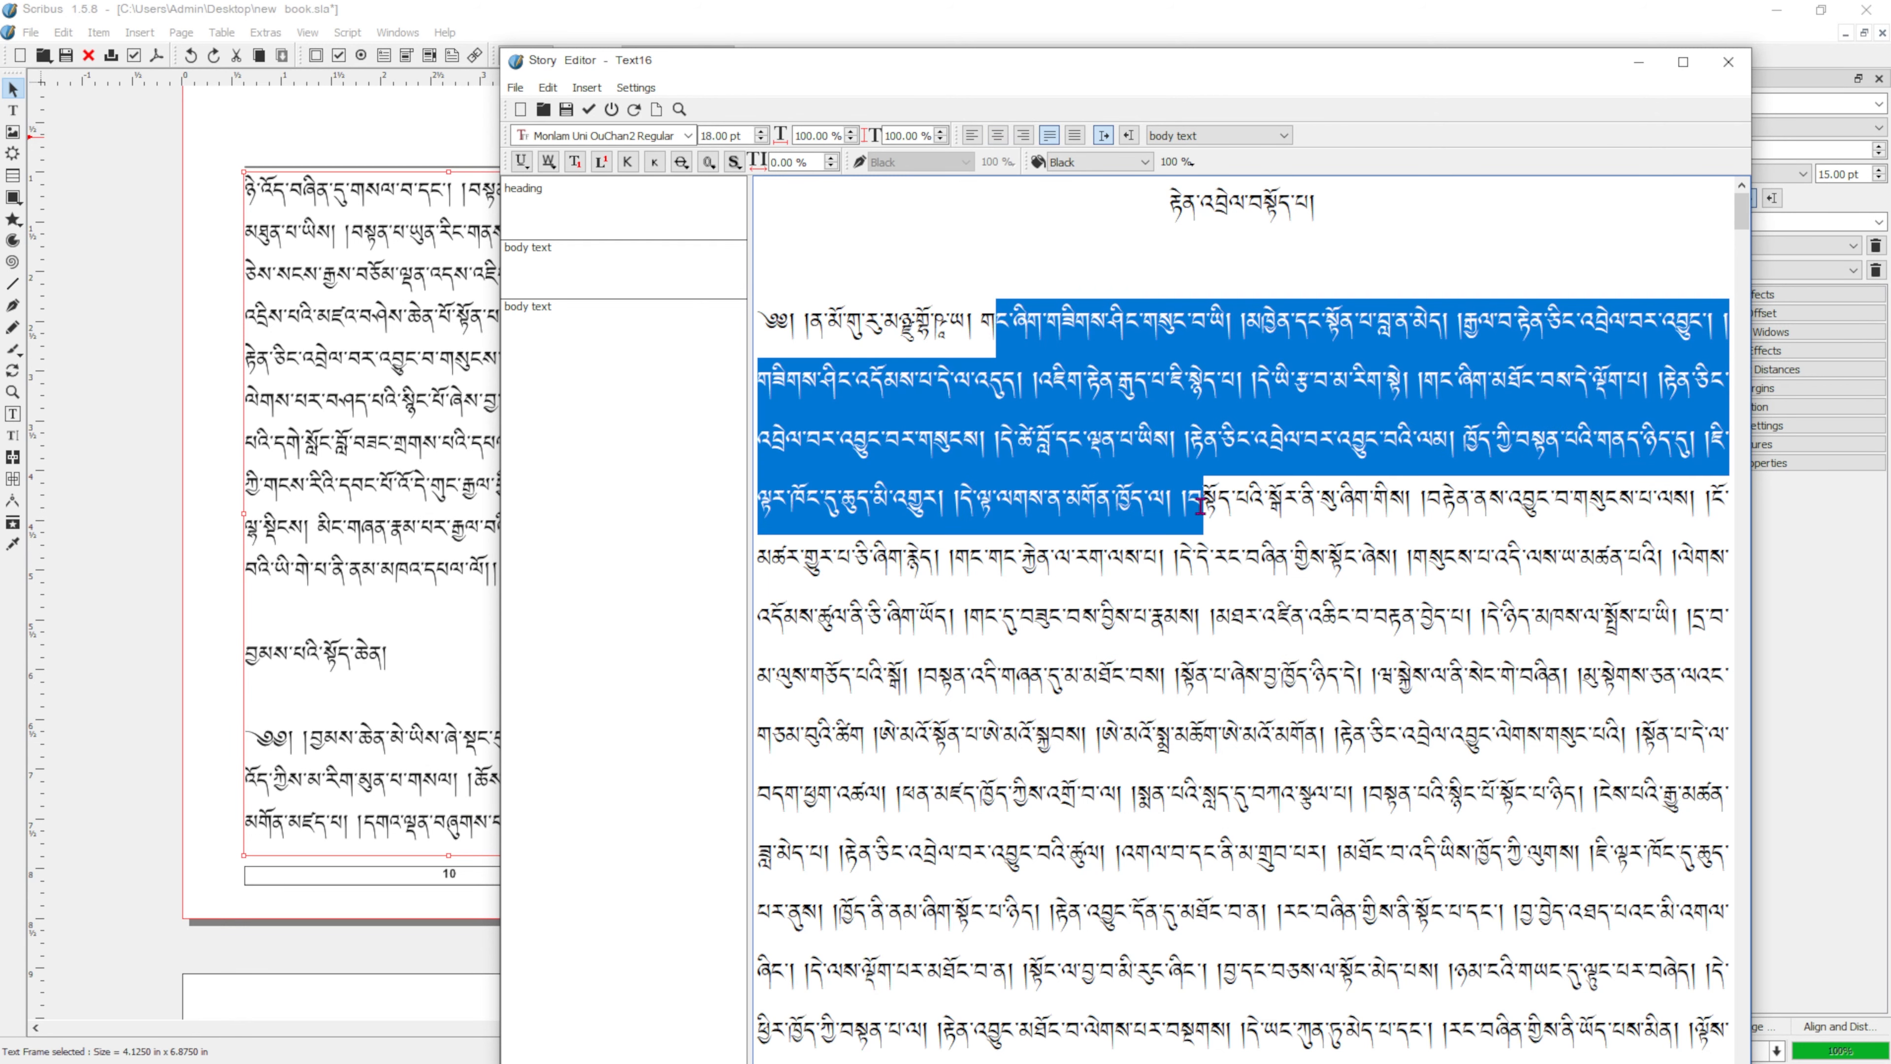
{"action": "left_click", "coordinate": [1070, 380]}
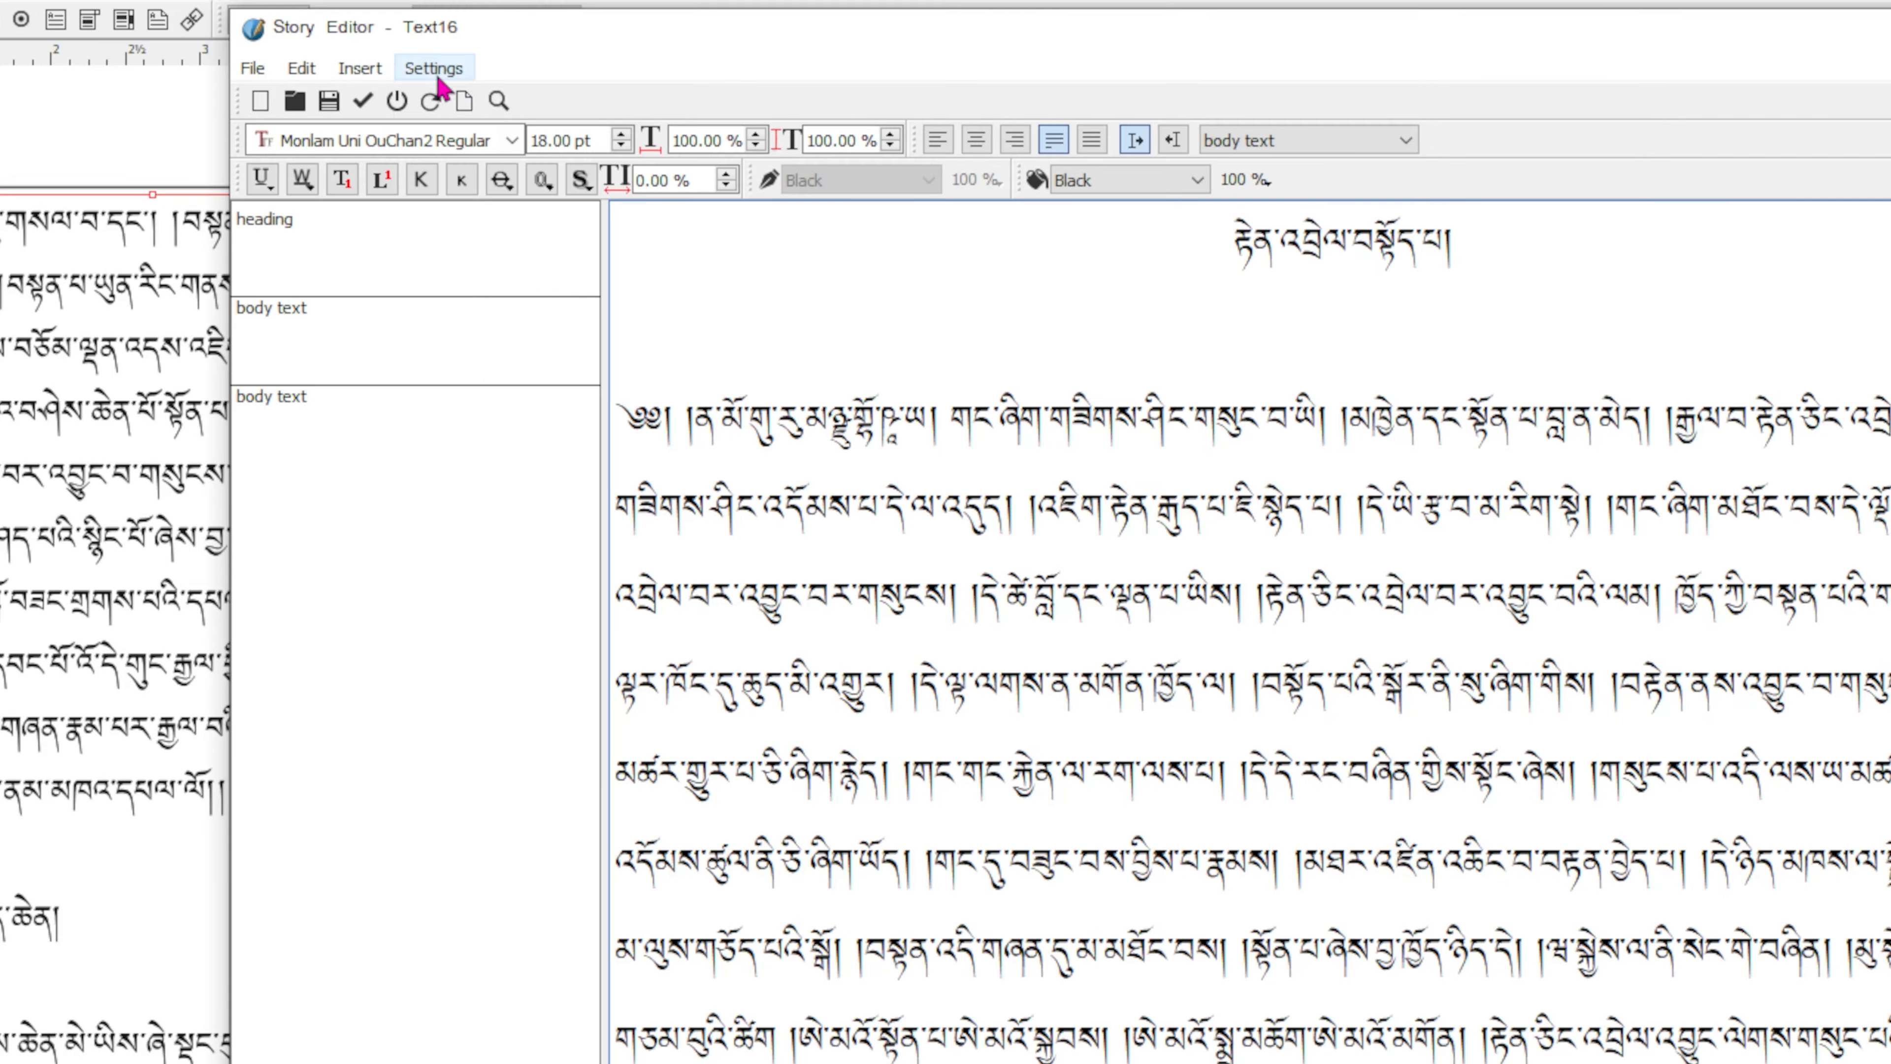
Step: Examine the Story Editor's display font settings and close them
{"action": "left_click", "coordinate": [636, 87]}
{"action": "left_click", "coordinate": [469, 102]}
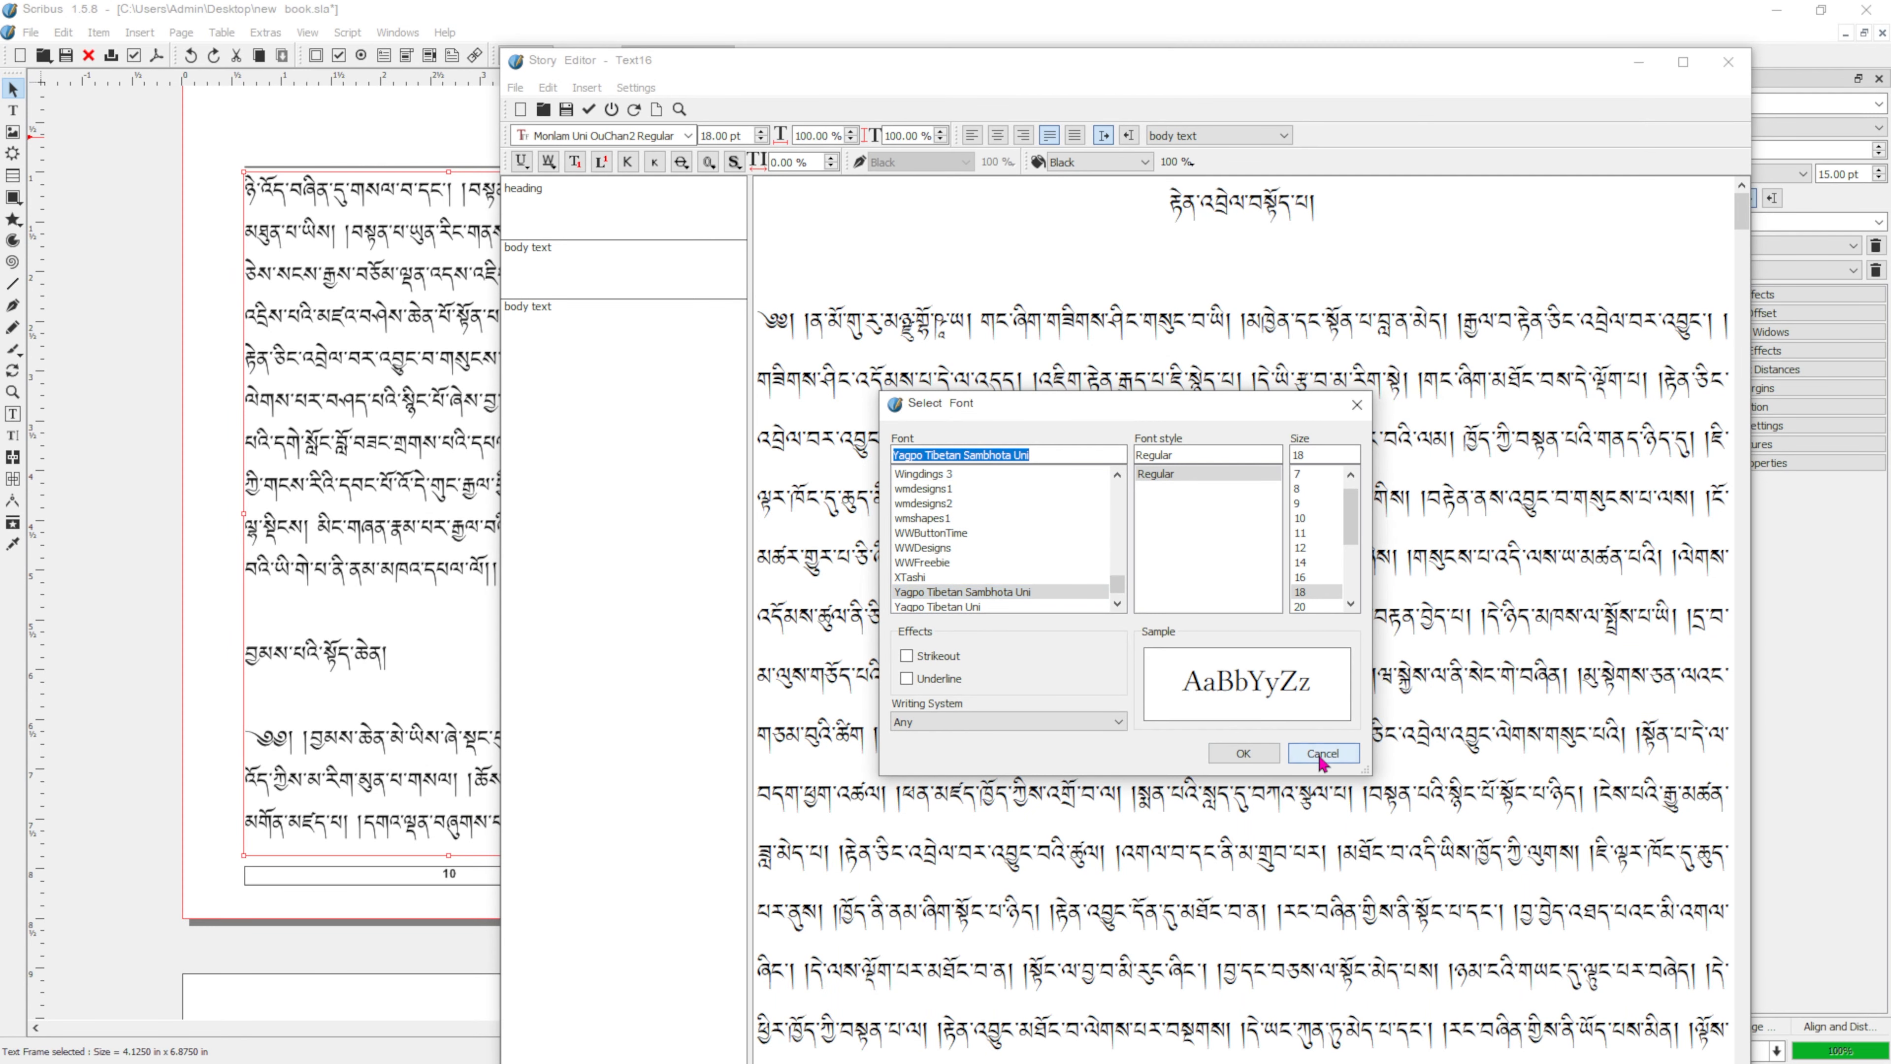
{"action": "left_click", "coordinate": [1320, 752]}
{"action": "left_click", "coordinate": [637, 87]}
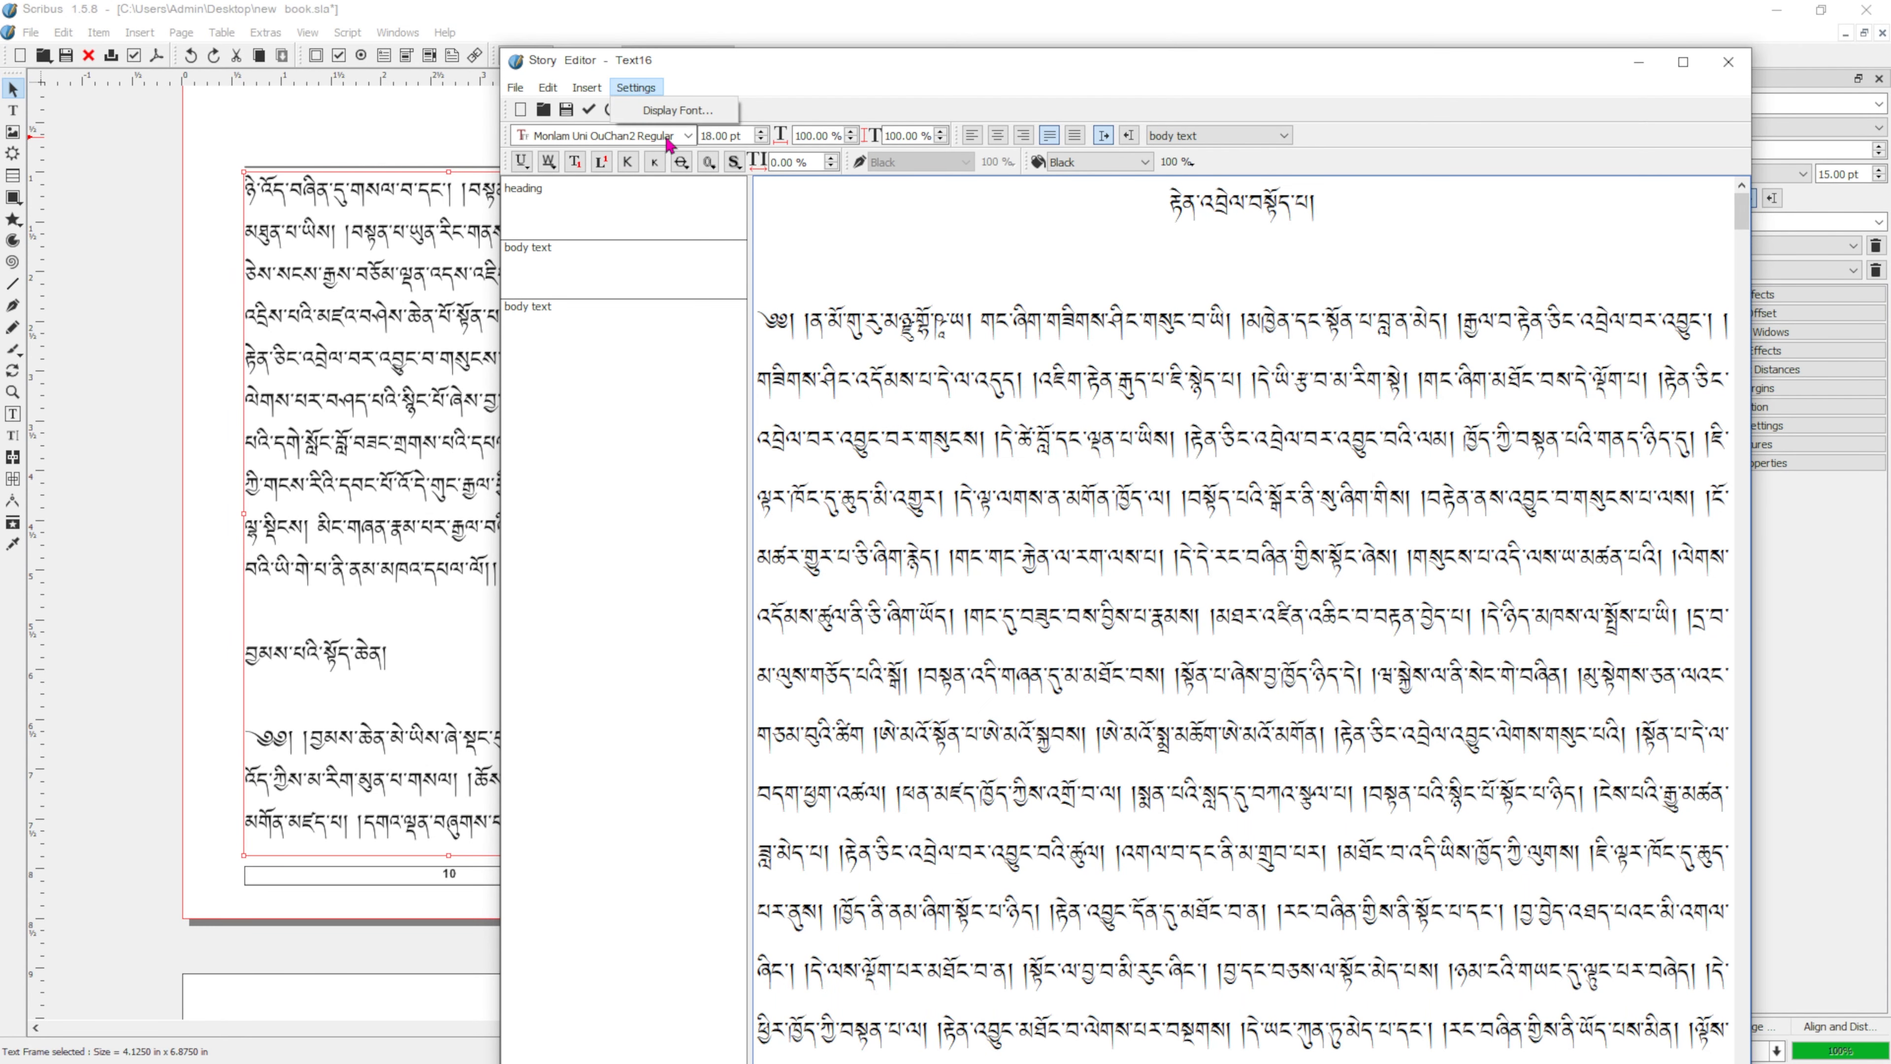
{"action": "left_click", "coordinate": [692, 123]}
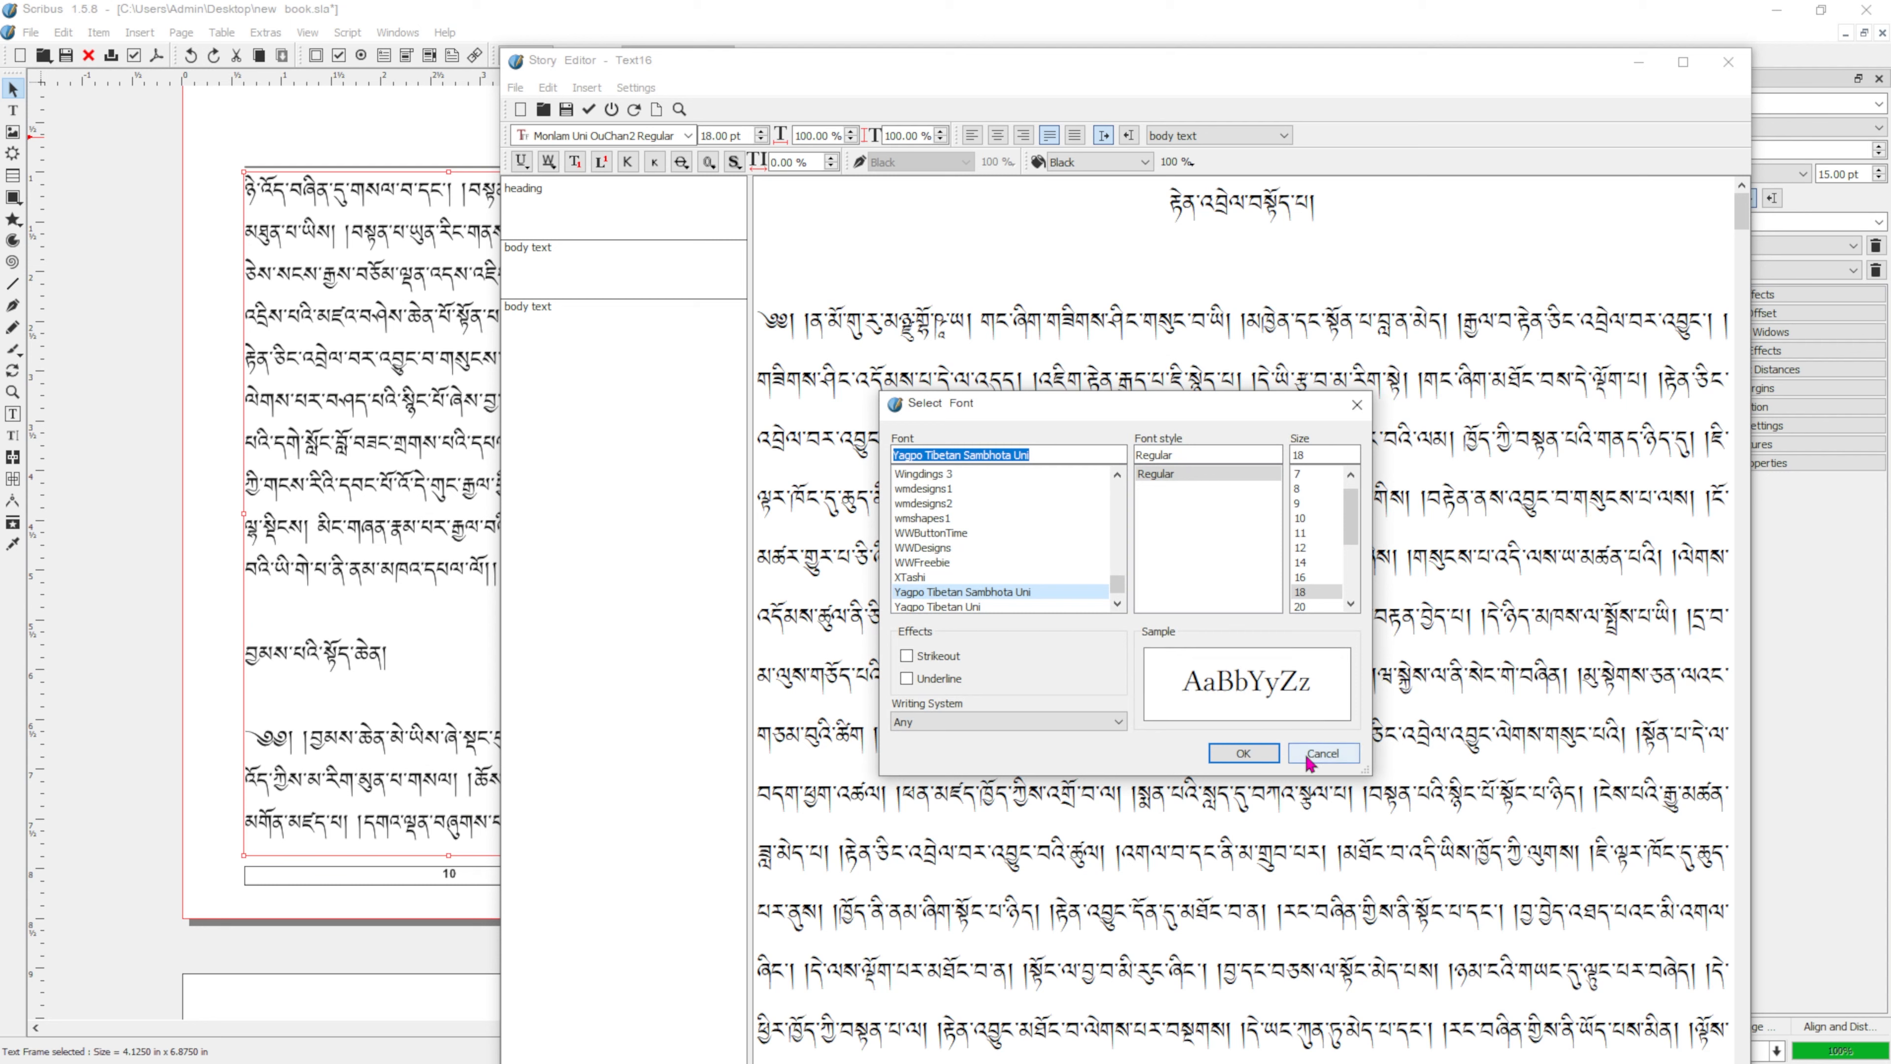
{"action": "left_click", "coordinate": [1323, 753]}
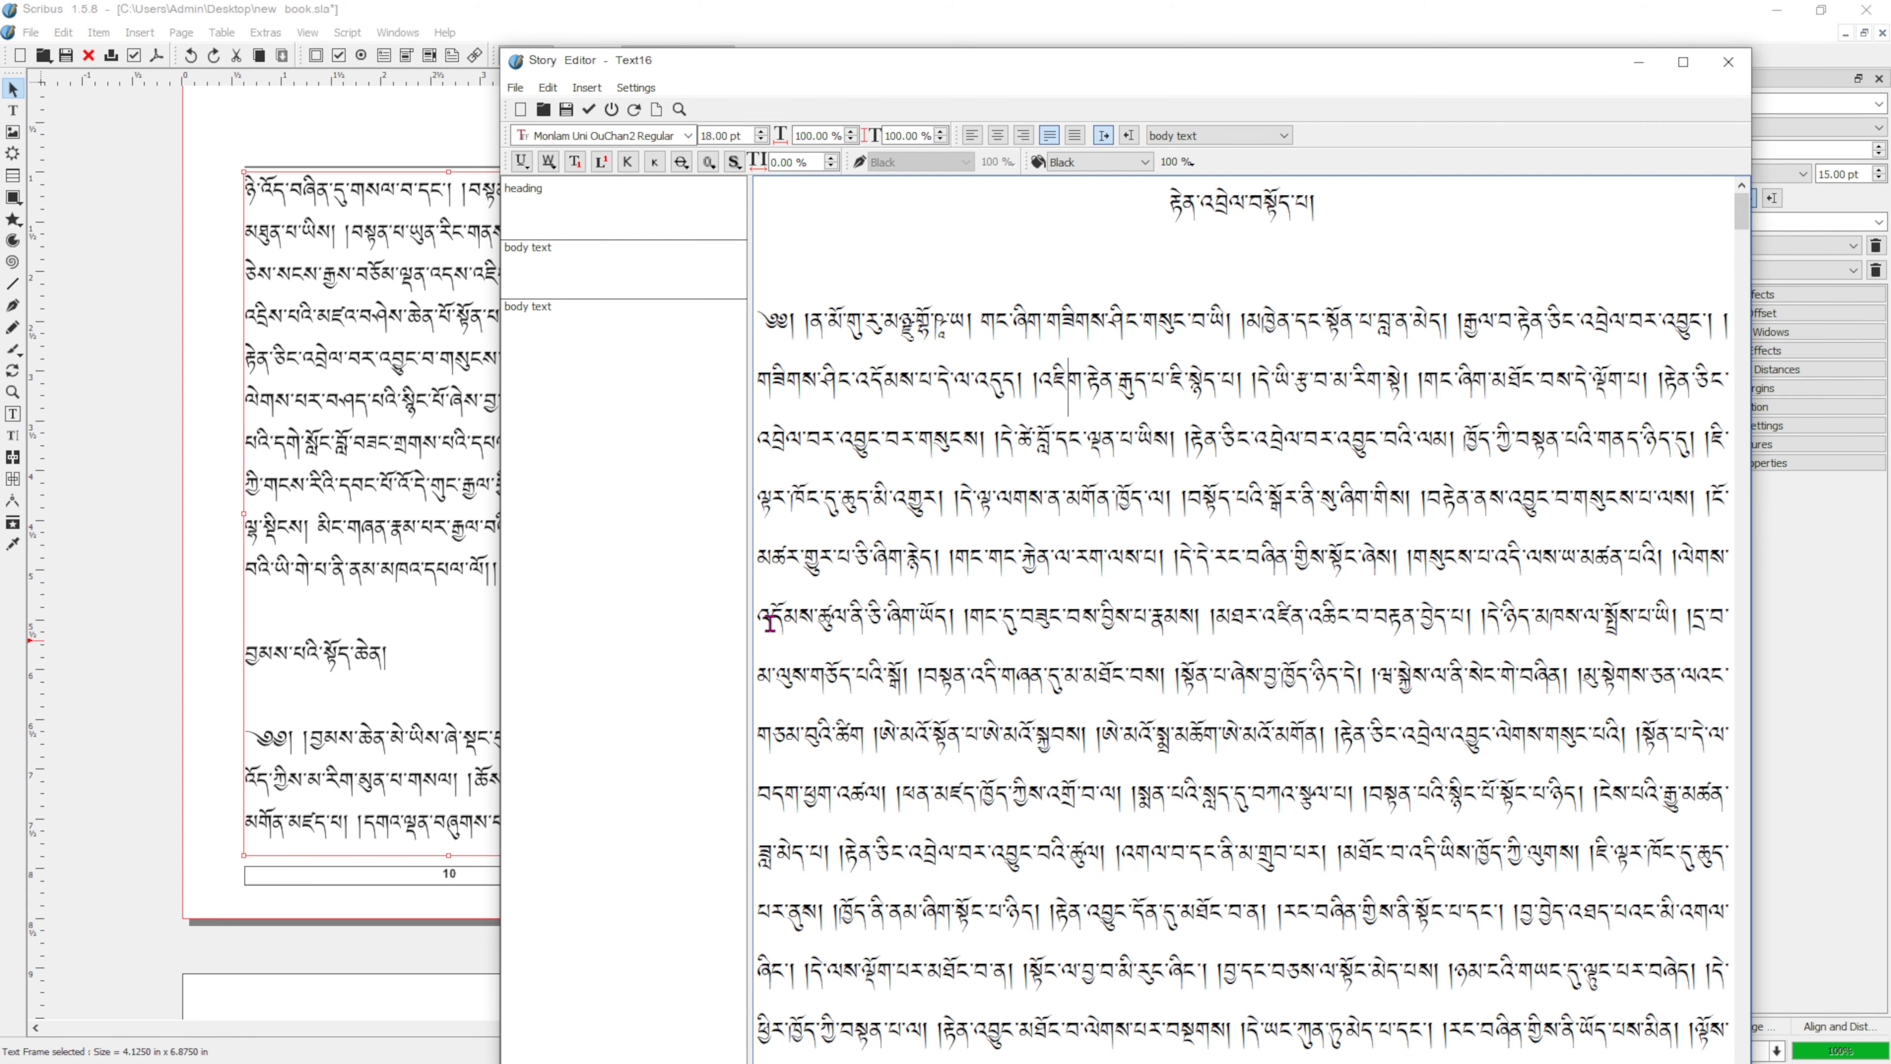
Step: Apply the heading paragraph style to the title བྱམས་པའི་སྟོད་ཆེན། in the Story Editor
{"action": "scroll", "coordinate": [1140, 503], "scroll_direction": "down", "scroll_amount": 10}
{"action": "scroll", "coordinate": [1139, 503], "scroll_direction": "down", "scroll_amount": 10}
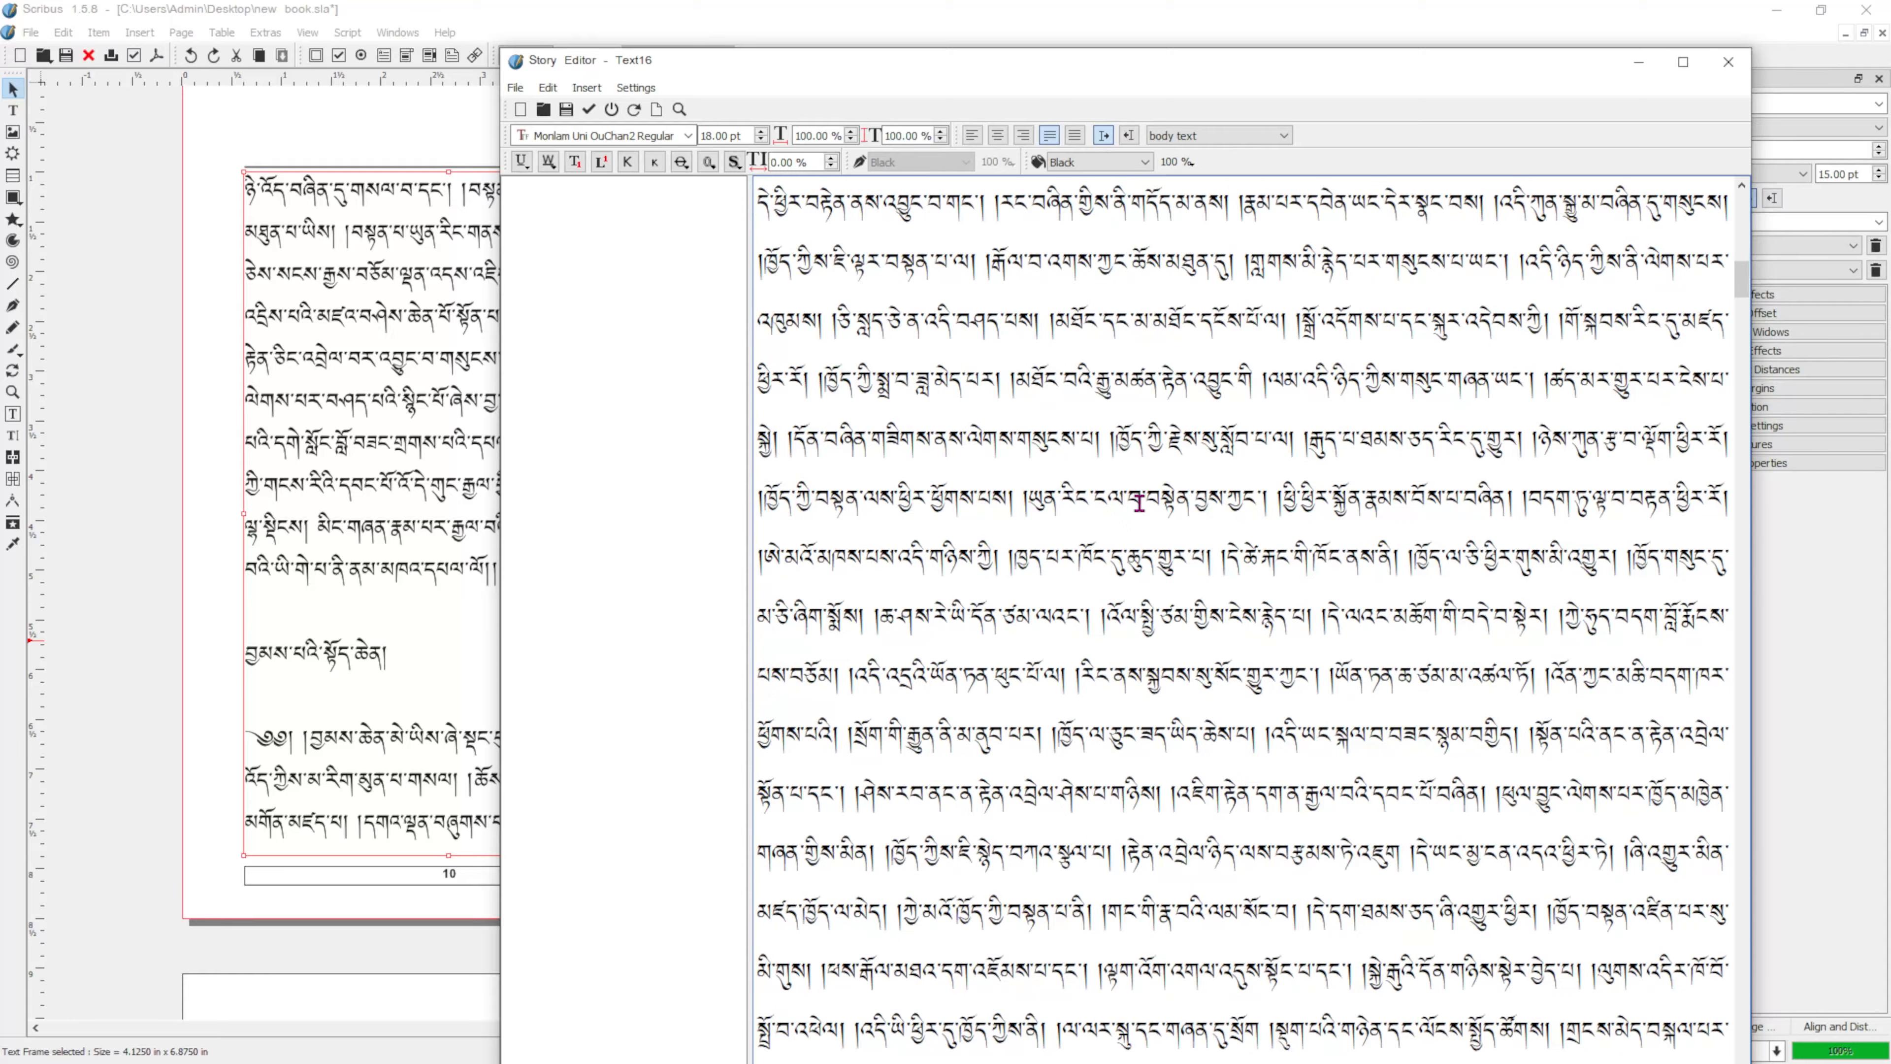
{"action": "scroll", "coordinate": [1139, 503], "scroll_direction": "down", "scroll_amount": 3}
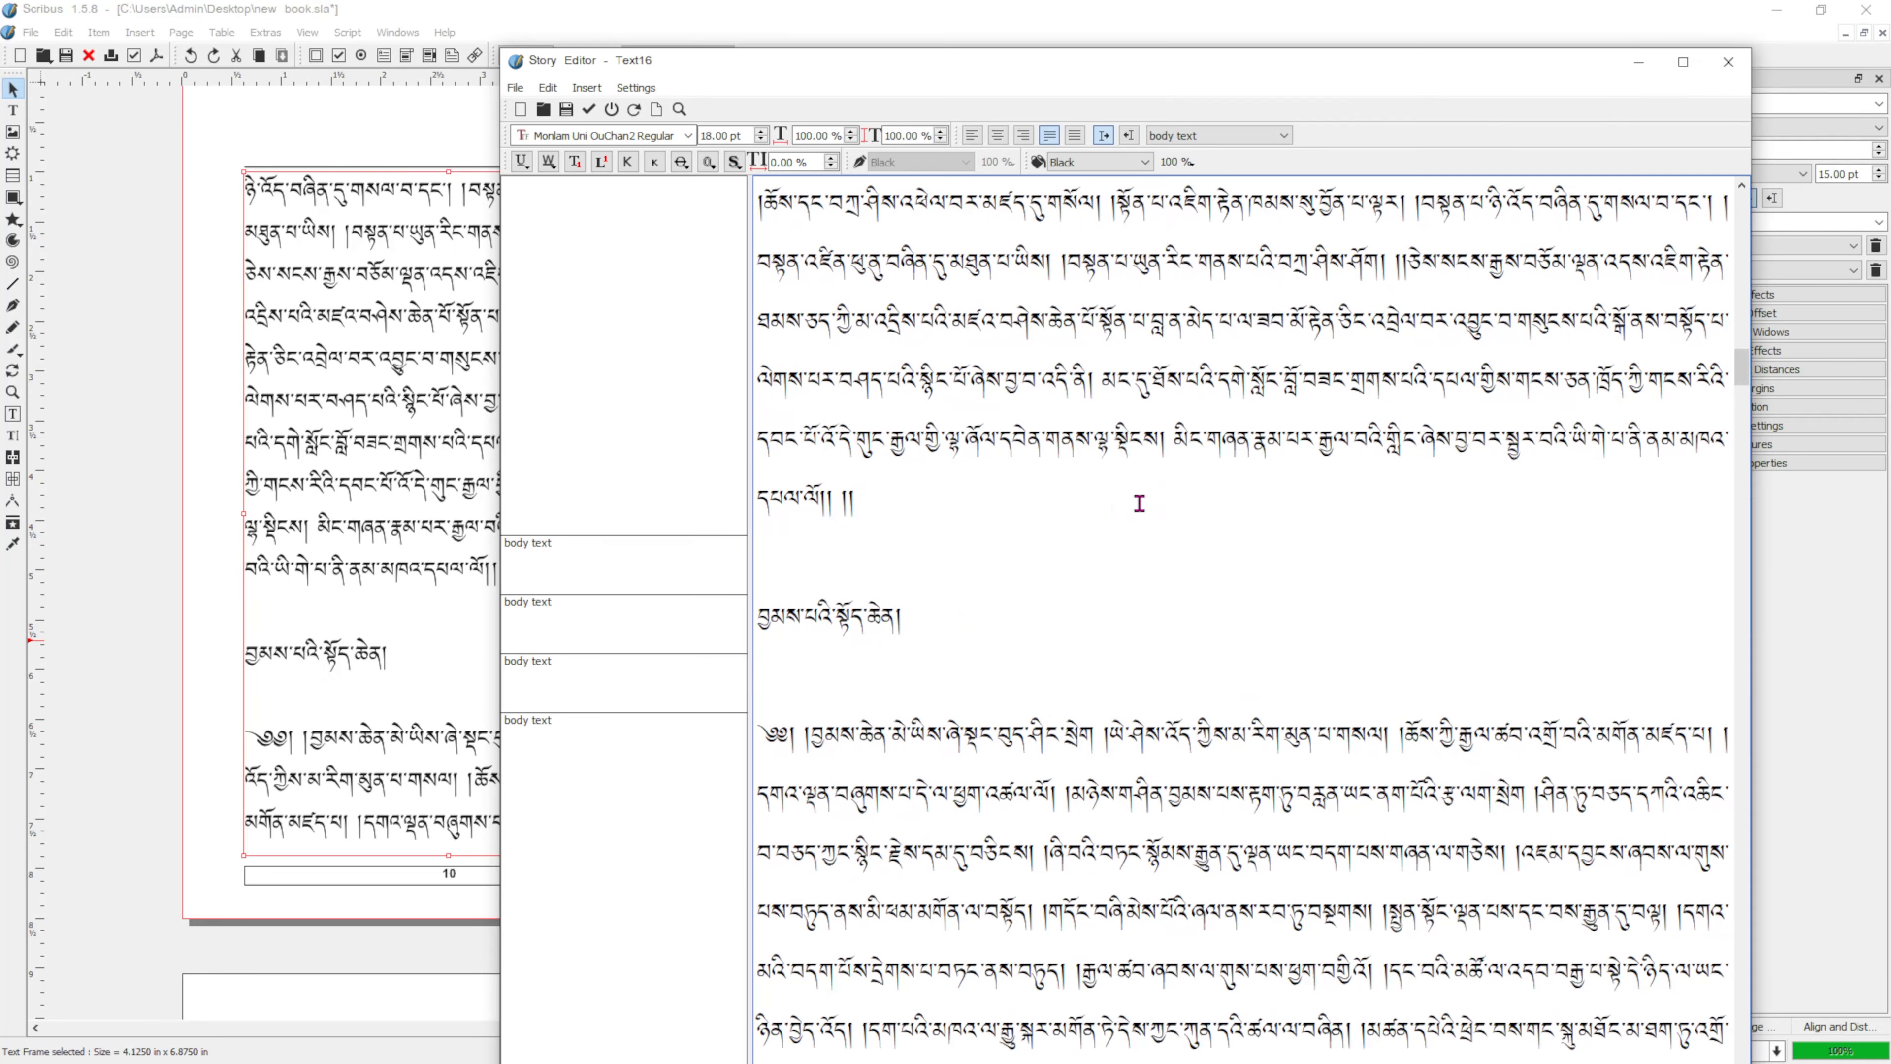
{"action": "left_click_drag", "start_coordinate": [925, 609], "coordinate": [676, 624]}
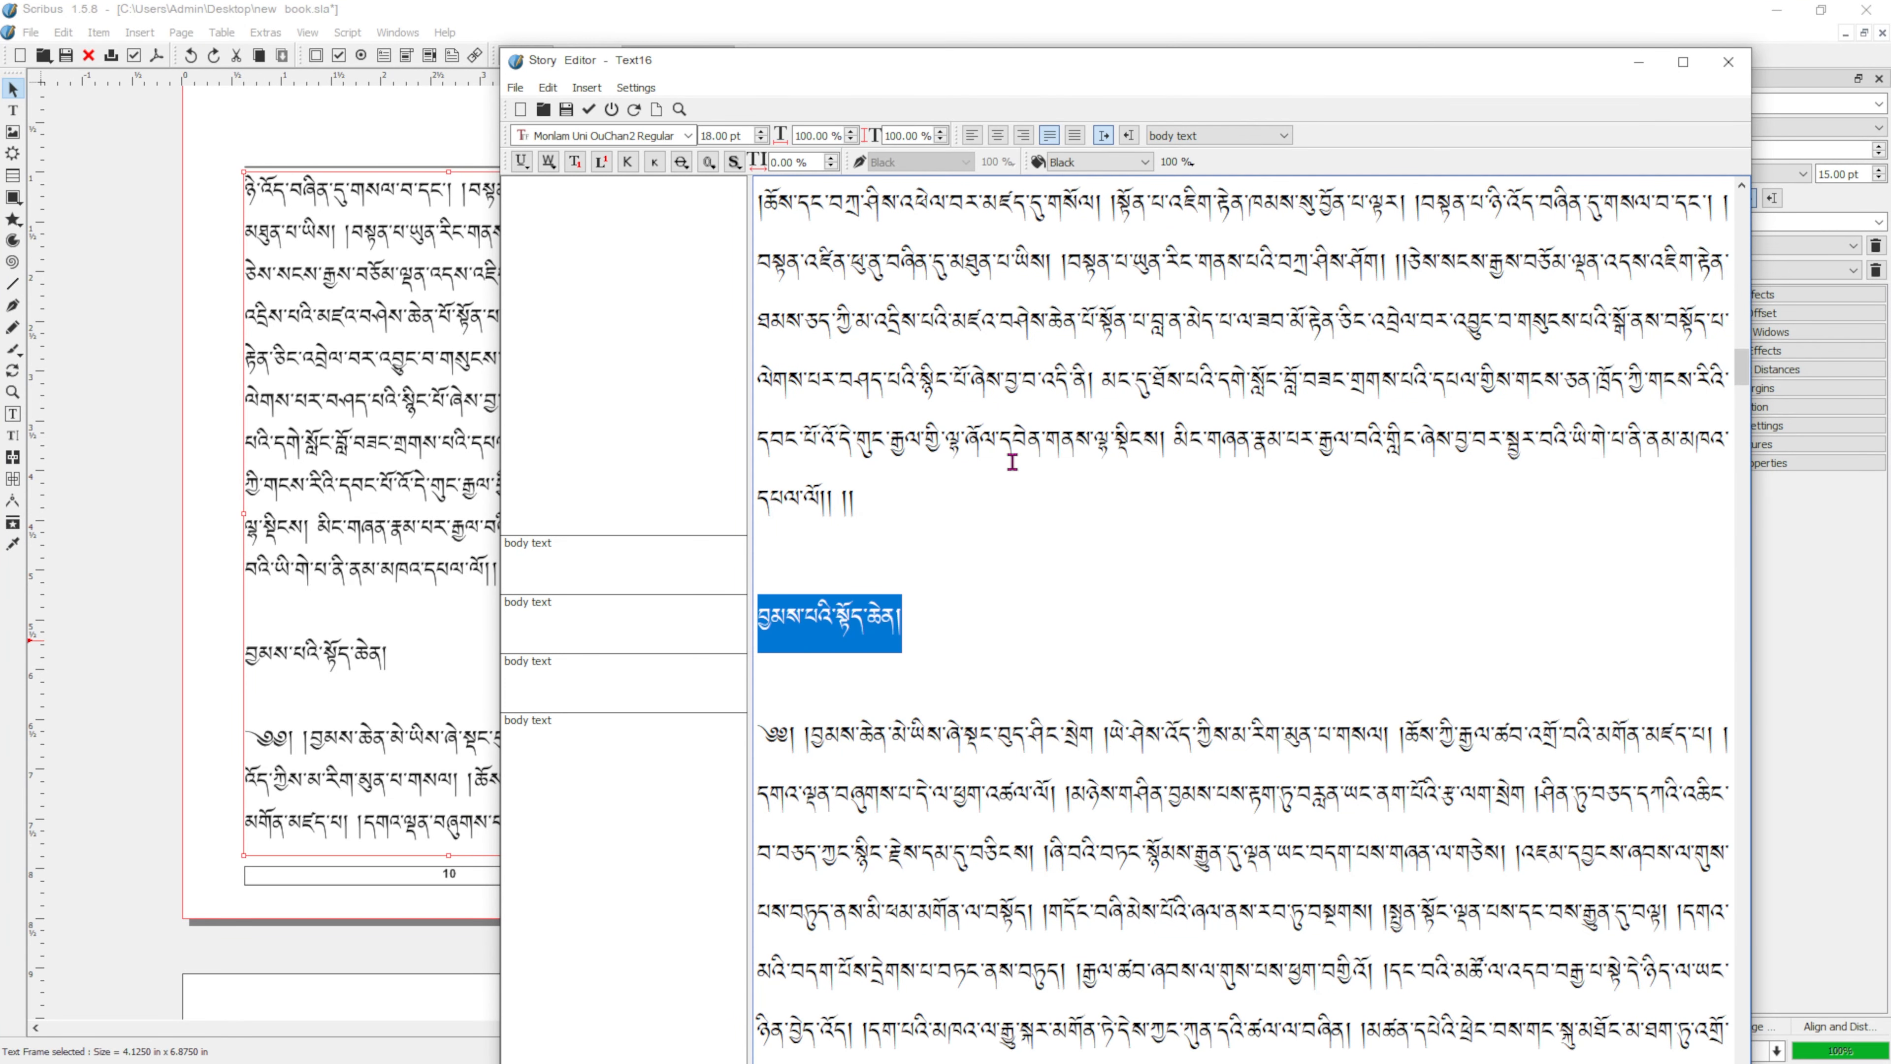
{"action": "left_click", "coordinate": [1188, 139]}
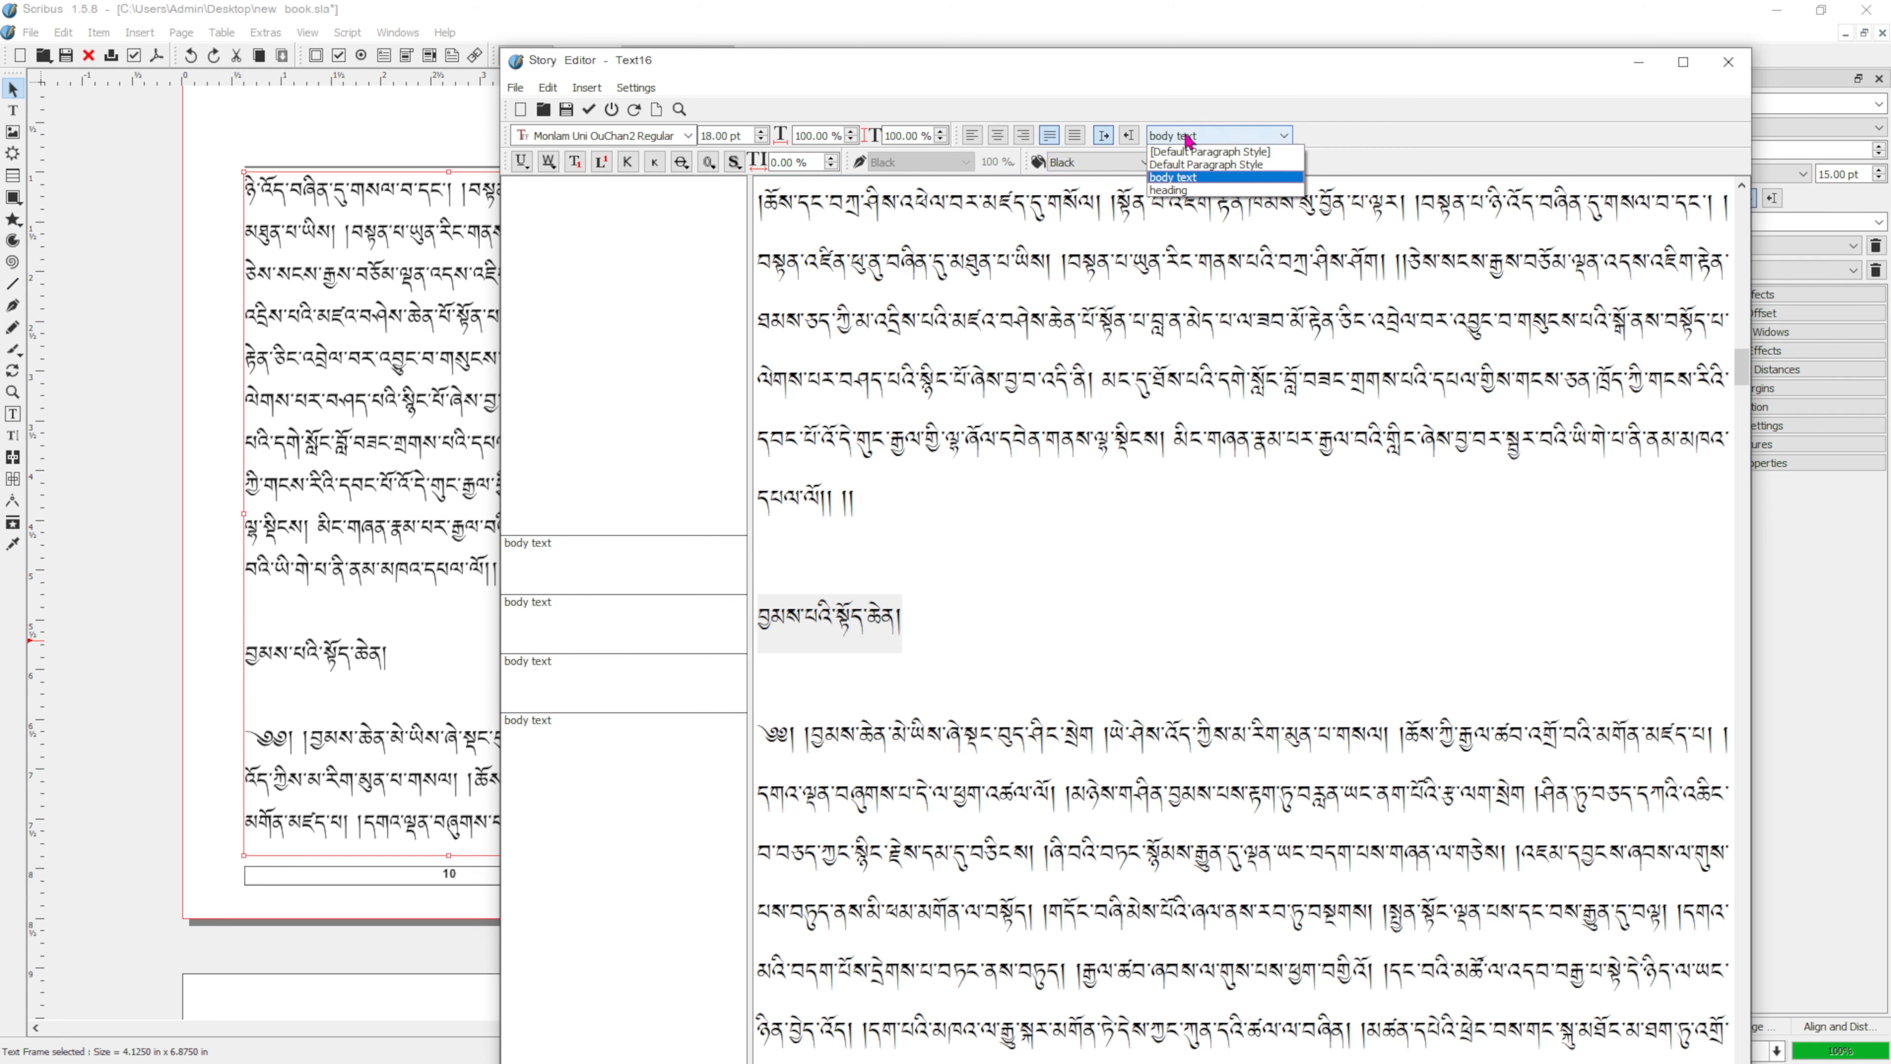
{"action": "left_click", "coordinate": [1181, 194]}
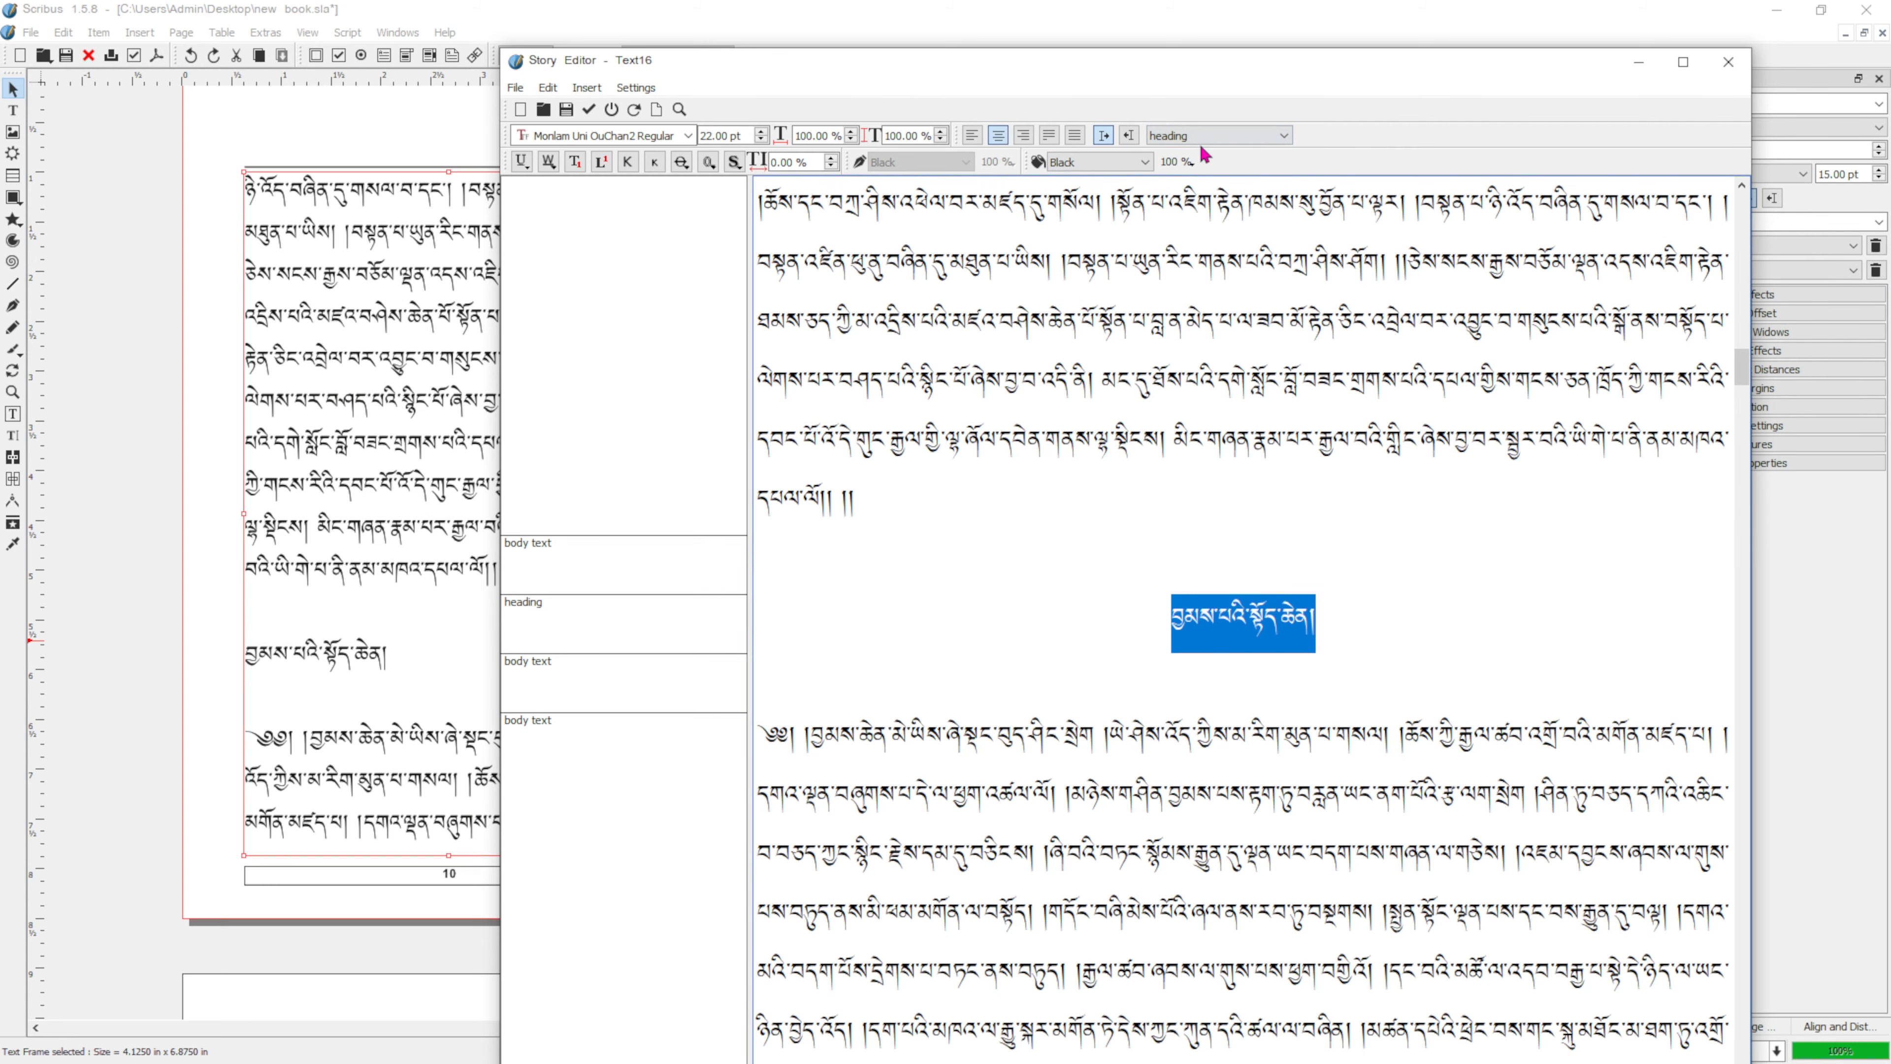
Step: Maximize the Story Editor and apply the heading paragraph style to the title འཇམ་དབྱངས་བསྟོད་སྤྲིན།
{"action": "scroll", "coordinate": [1267, 552], "scroll_direction": "down", "scroll_amount": 10}
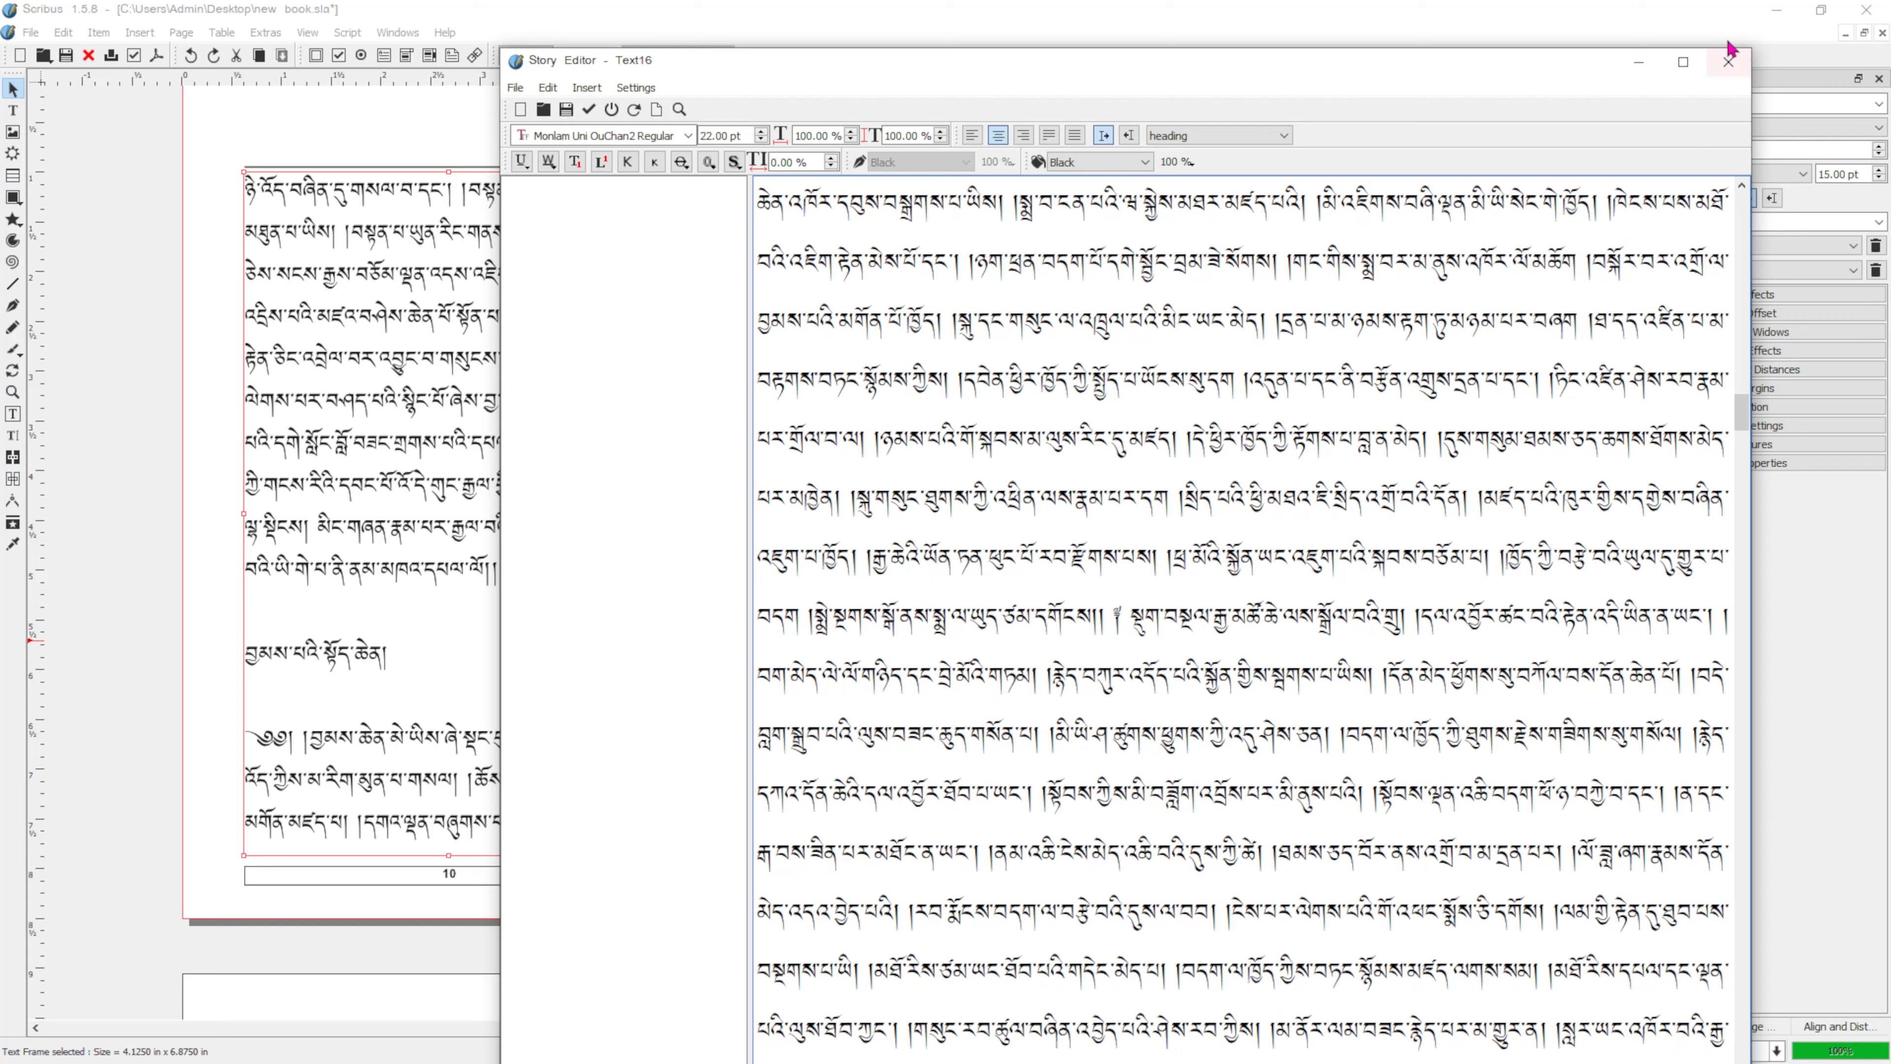
{"action": "left_click", "coordinate": [1685, 63]}
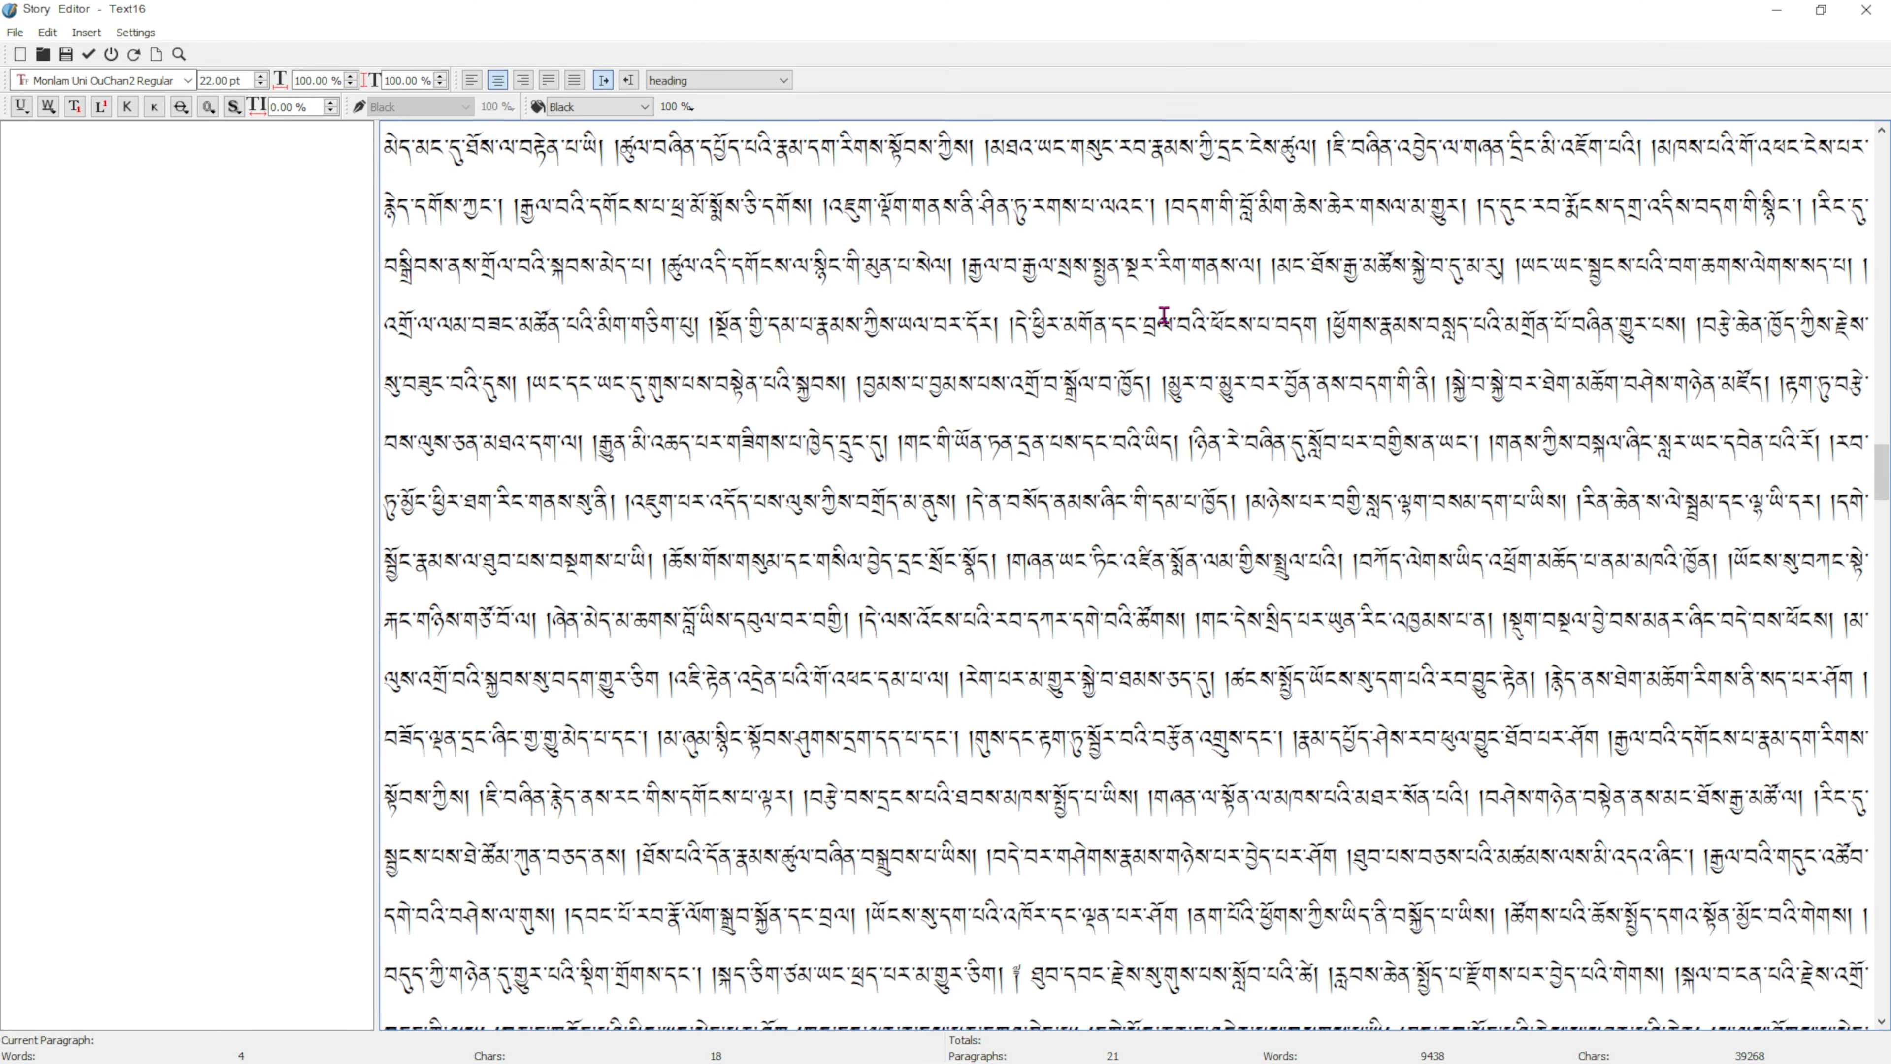
{"action": "scroll", "coordinate": [1164, 316], "scroll_direction": "down", "scroll_amount": 10}
{"action": "left_click", "coordinate": [596, 502]}
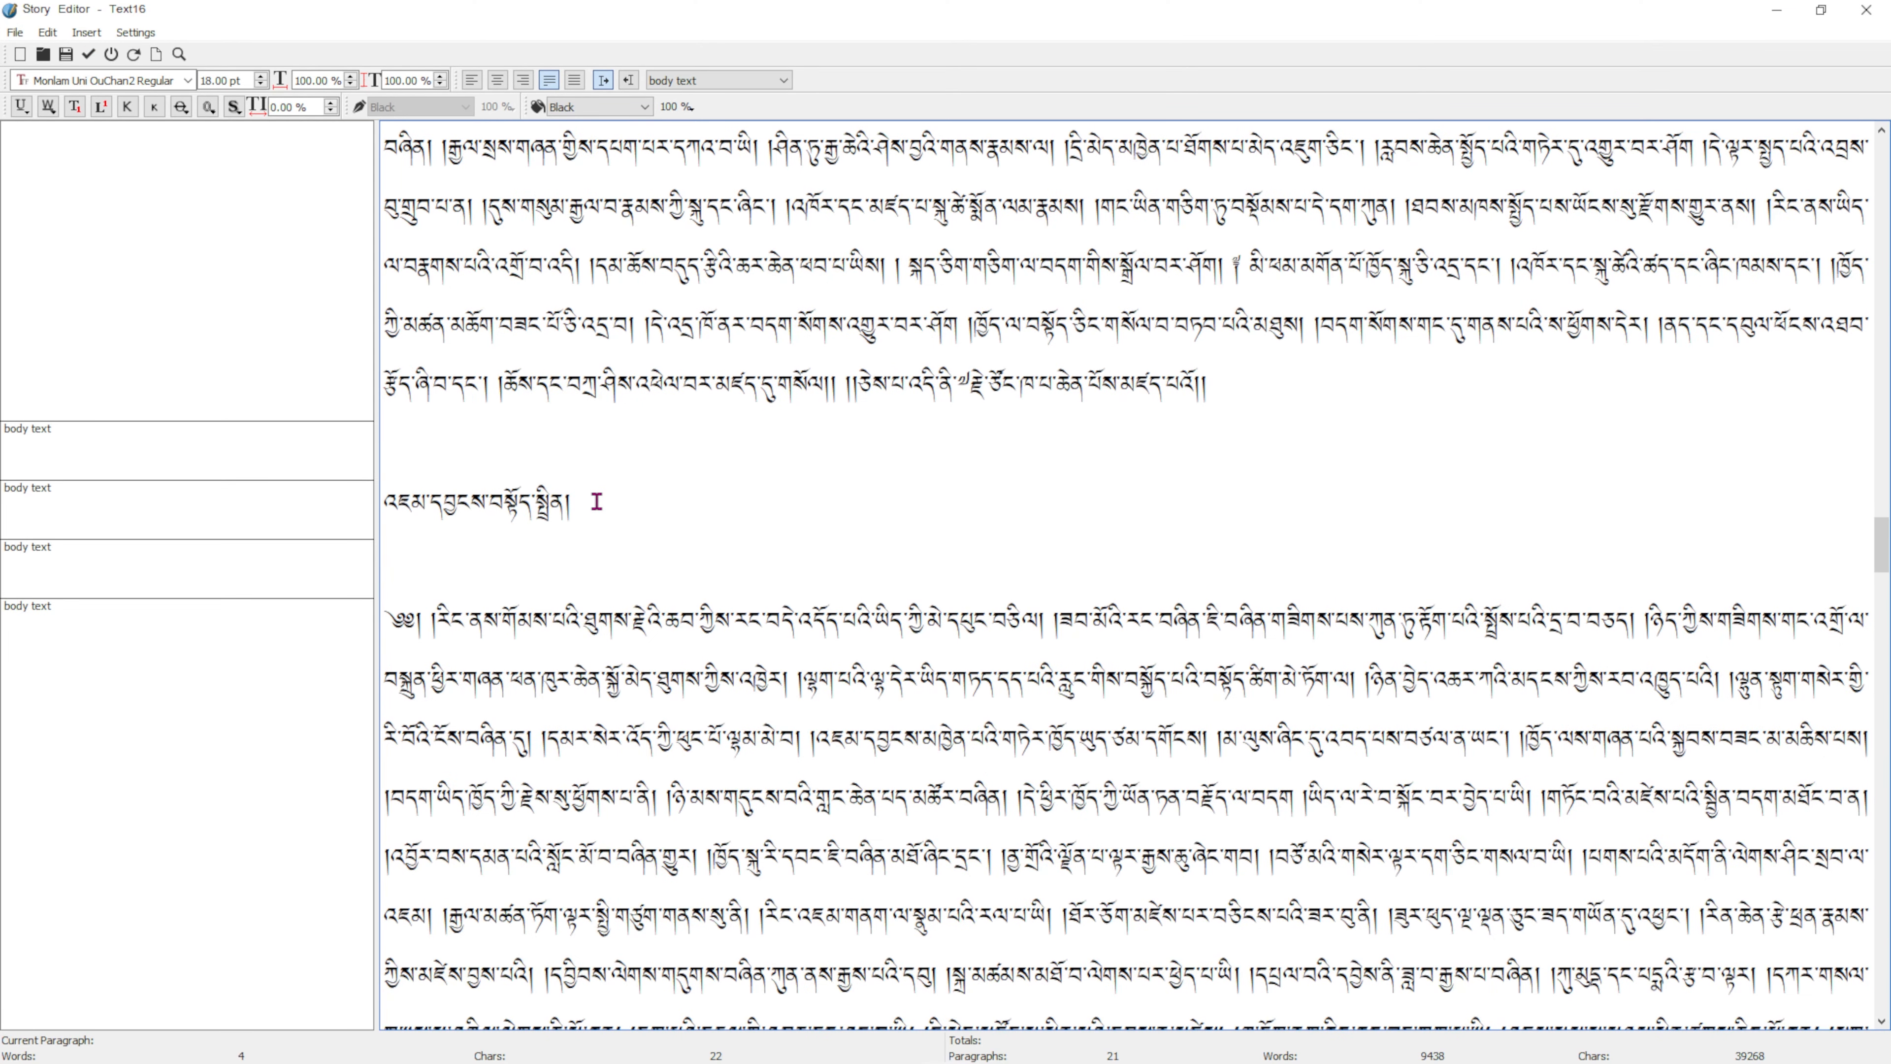
{"action": "left_click_drag", "start_coordinate": [596, 502], "coordinate": [384, 501]}
{"action": "left_click", "coordinate": [719, 80]}
{"action": "left_click", "coordinate": [674, 136]}
Step: Apply the heading paragraph style to the title རྟོགས་བརྗོད་མདུན་ལེགས་མ། farther down the story
{"action": "scroll", "coordinate": [893, 521], "scroll_direction": "down", "scroll_amount": 20}
{"action": "left_click_drag", "start_coordinate": [595, 502], "coordinate": [384, 502]}
{"action": "left_click", "coordinate": [718, 80]}
{"action": "left_click", "coordinate": [674, 136]}
{"action": "left_click", "coordinate": [959, 477]}
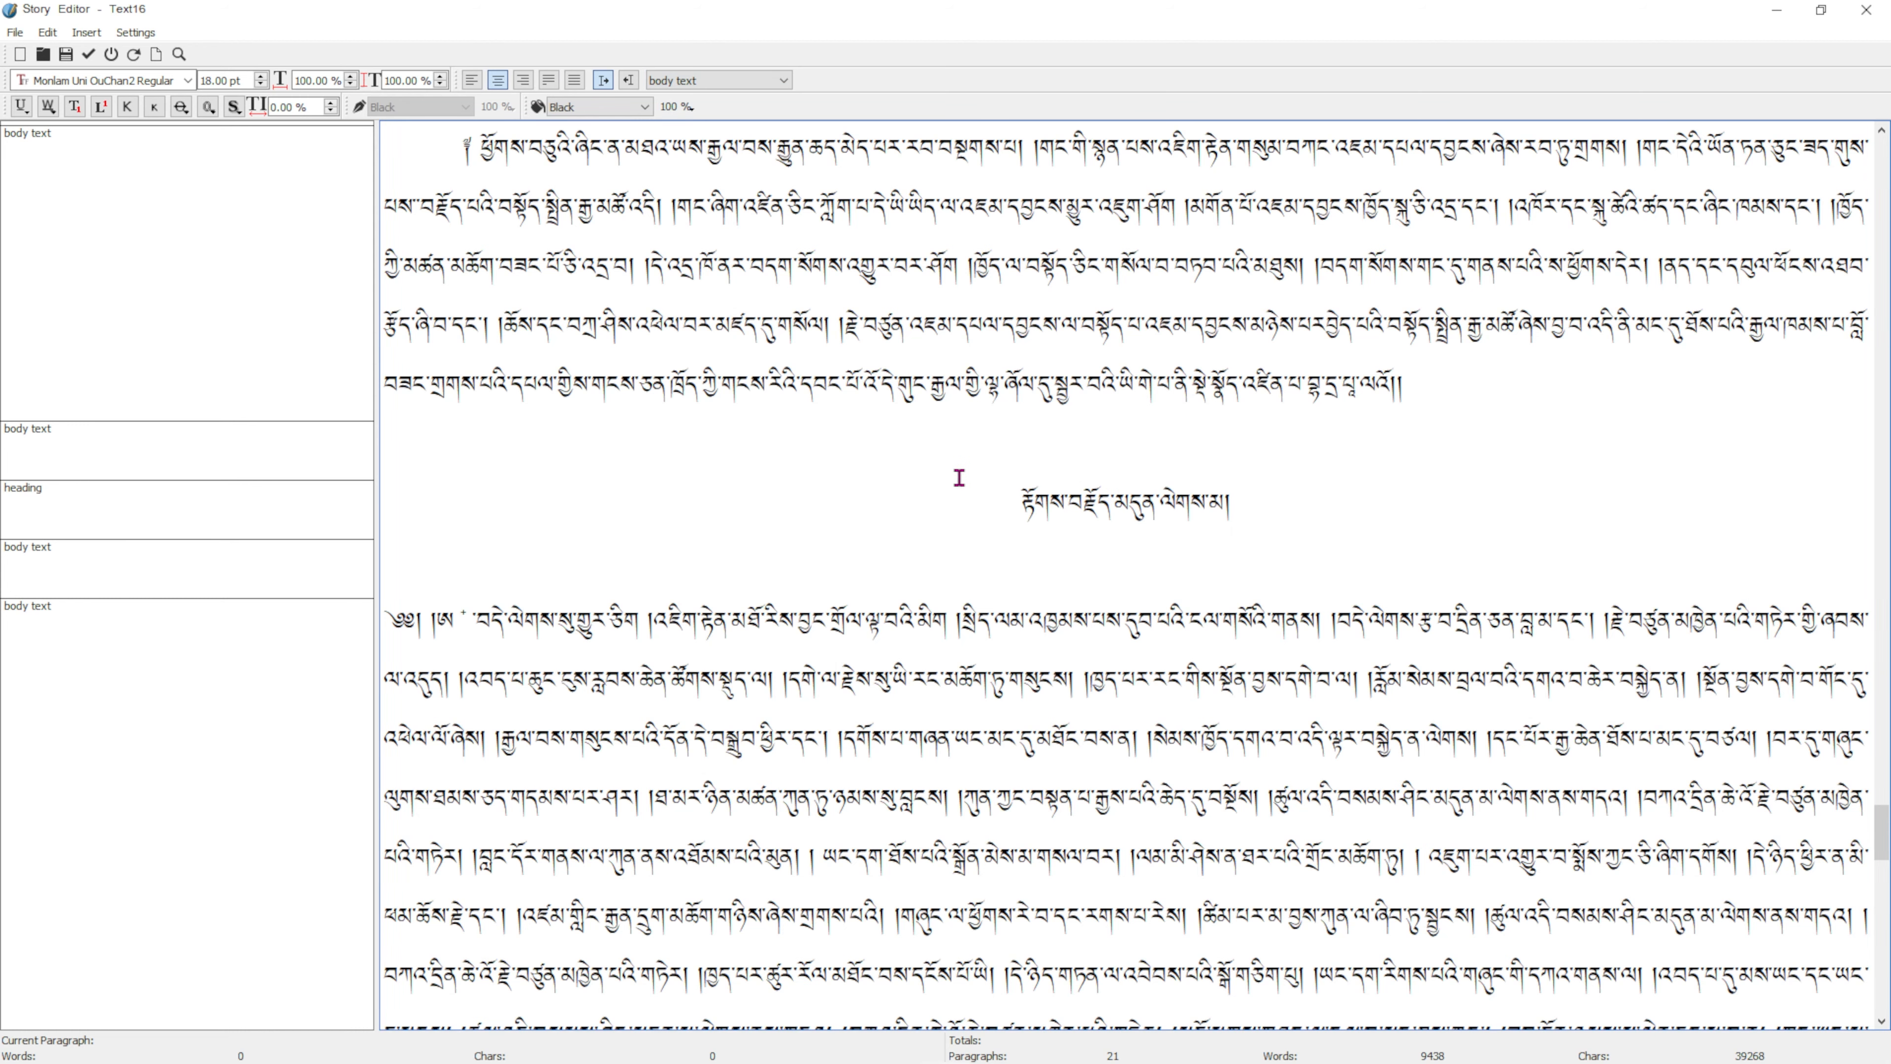
Step: Restore the Story Editor to a smaller window and update the text frame with the style changes
{"action": "left_click", "coordinate": [1829, 15]}
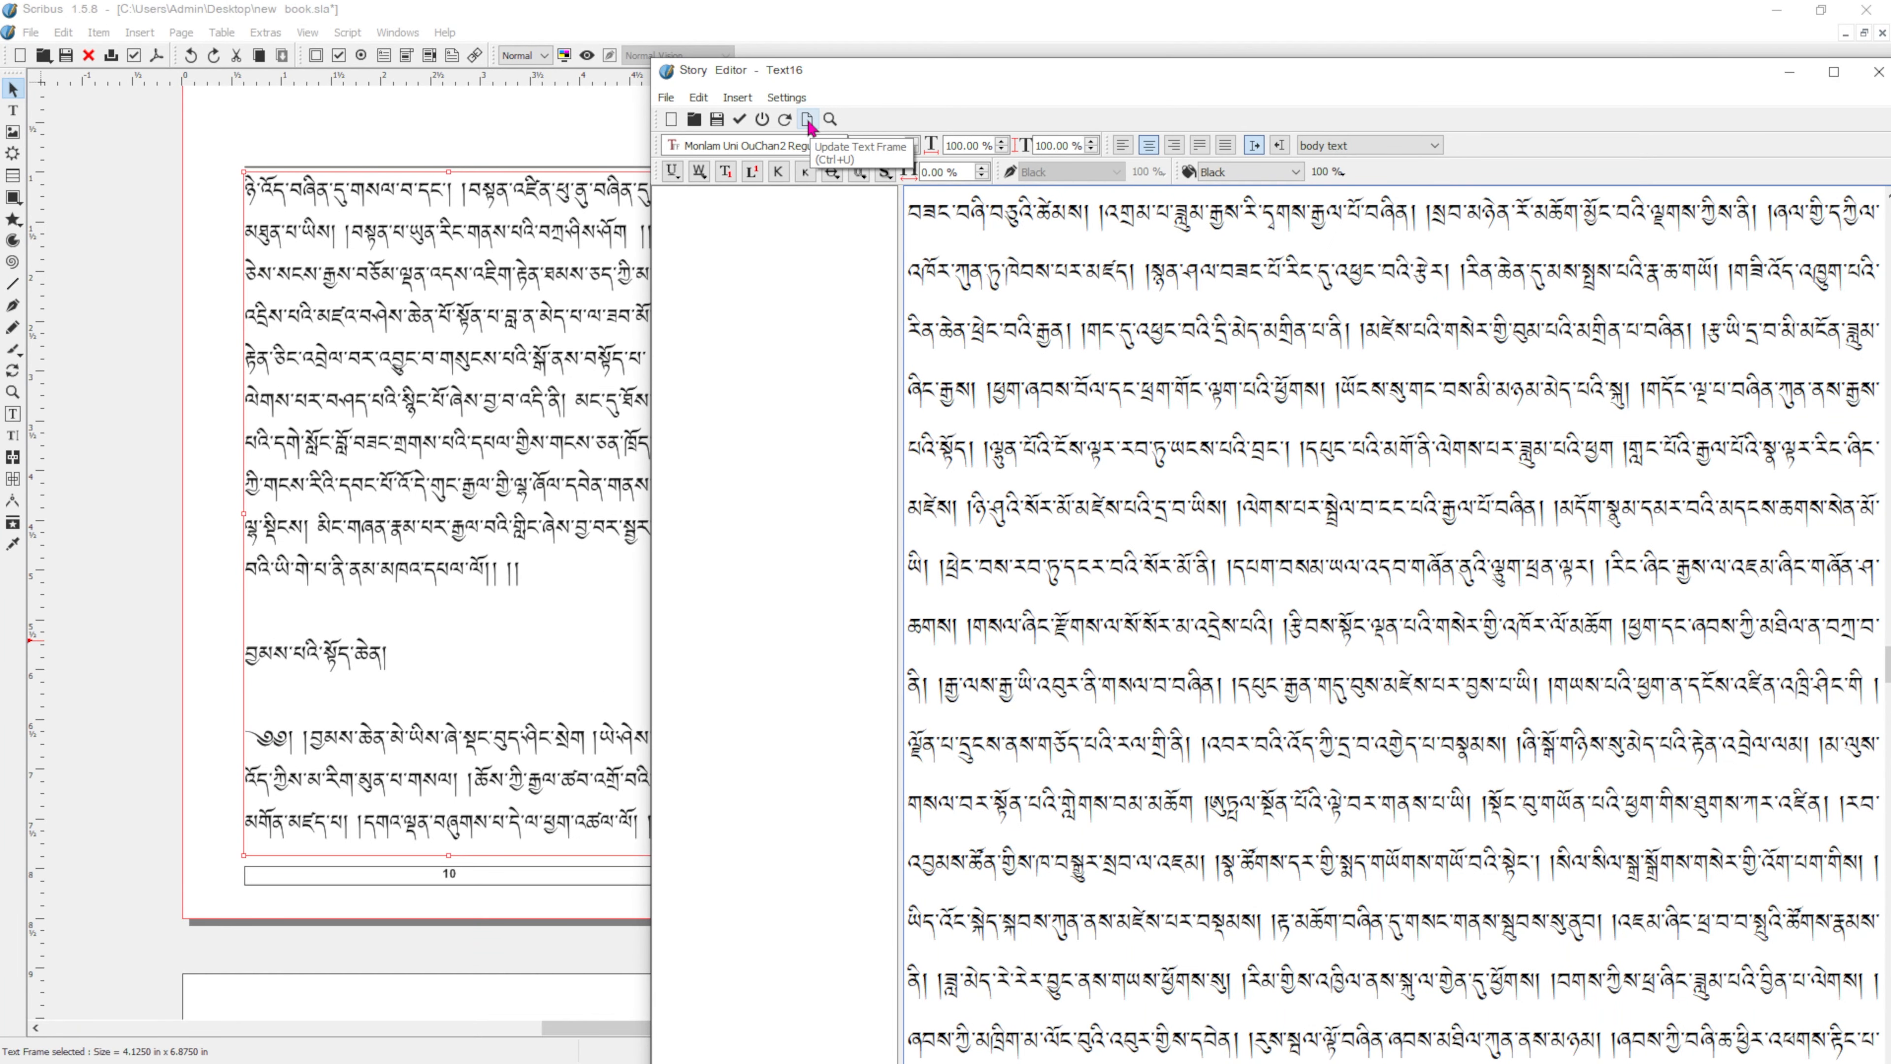
{"action": "left_click", "coordinate": [807, 122]}
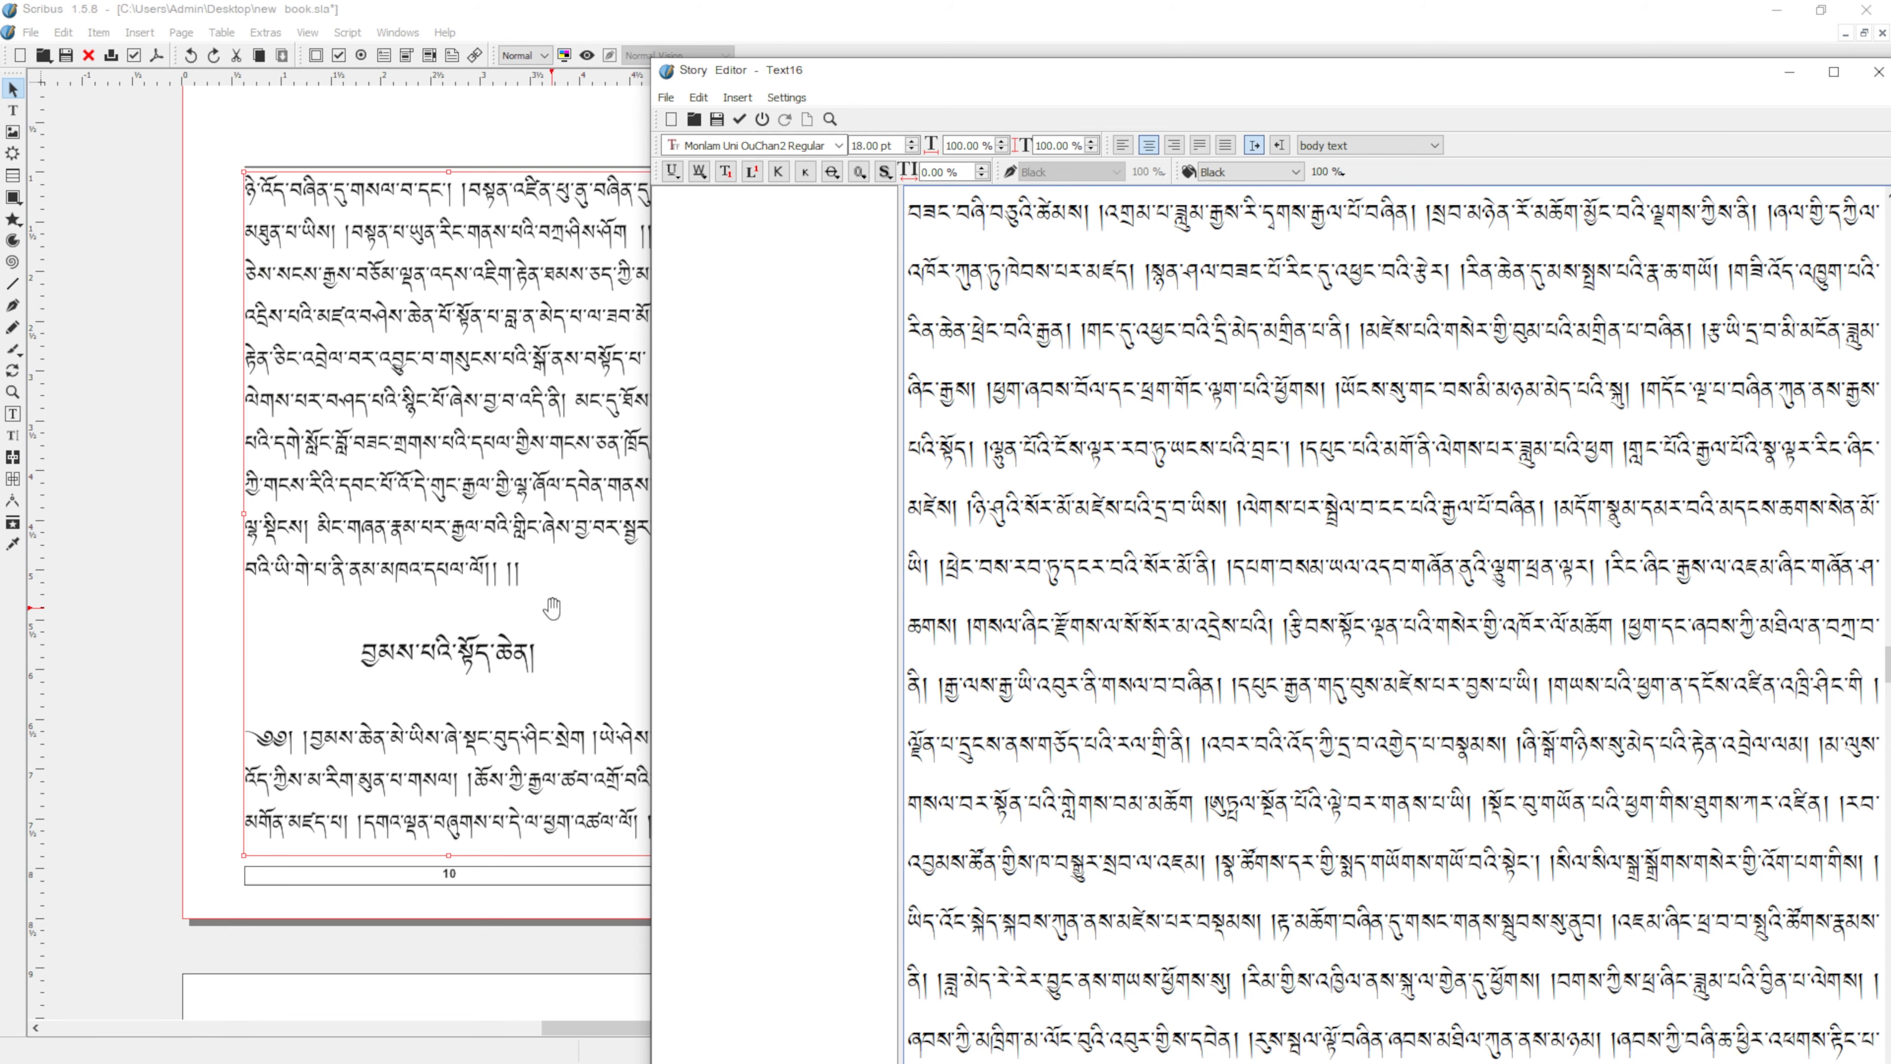
Step: Review the styled titles back up through the story and maximize the Story Editor window
{"action": "scroll", "coordinate": [1186, 513], "scroll_direction": "up", "scroll_amount": 4}
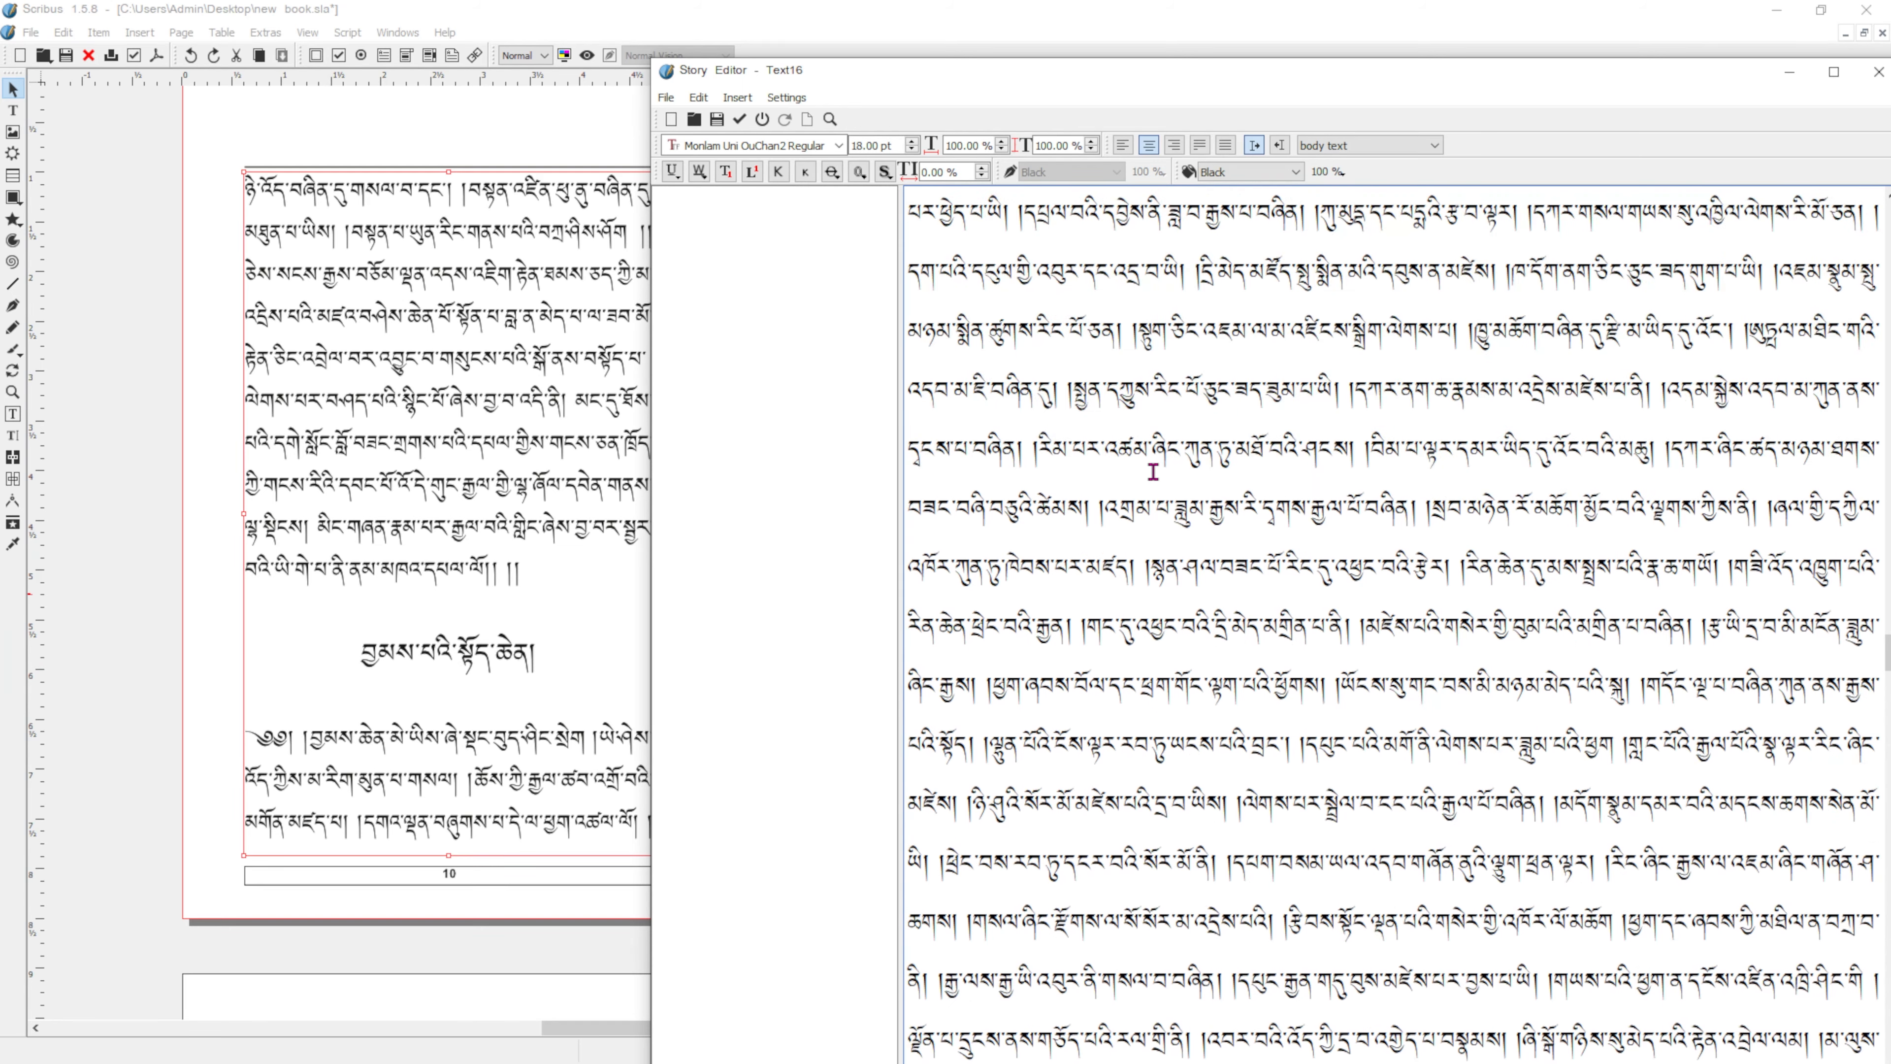
{"action": "scroll", "coordinate": [1186, 513], "scroll_direction": "up", "scroll_amount": 8}
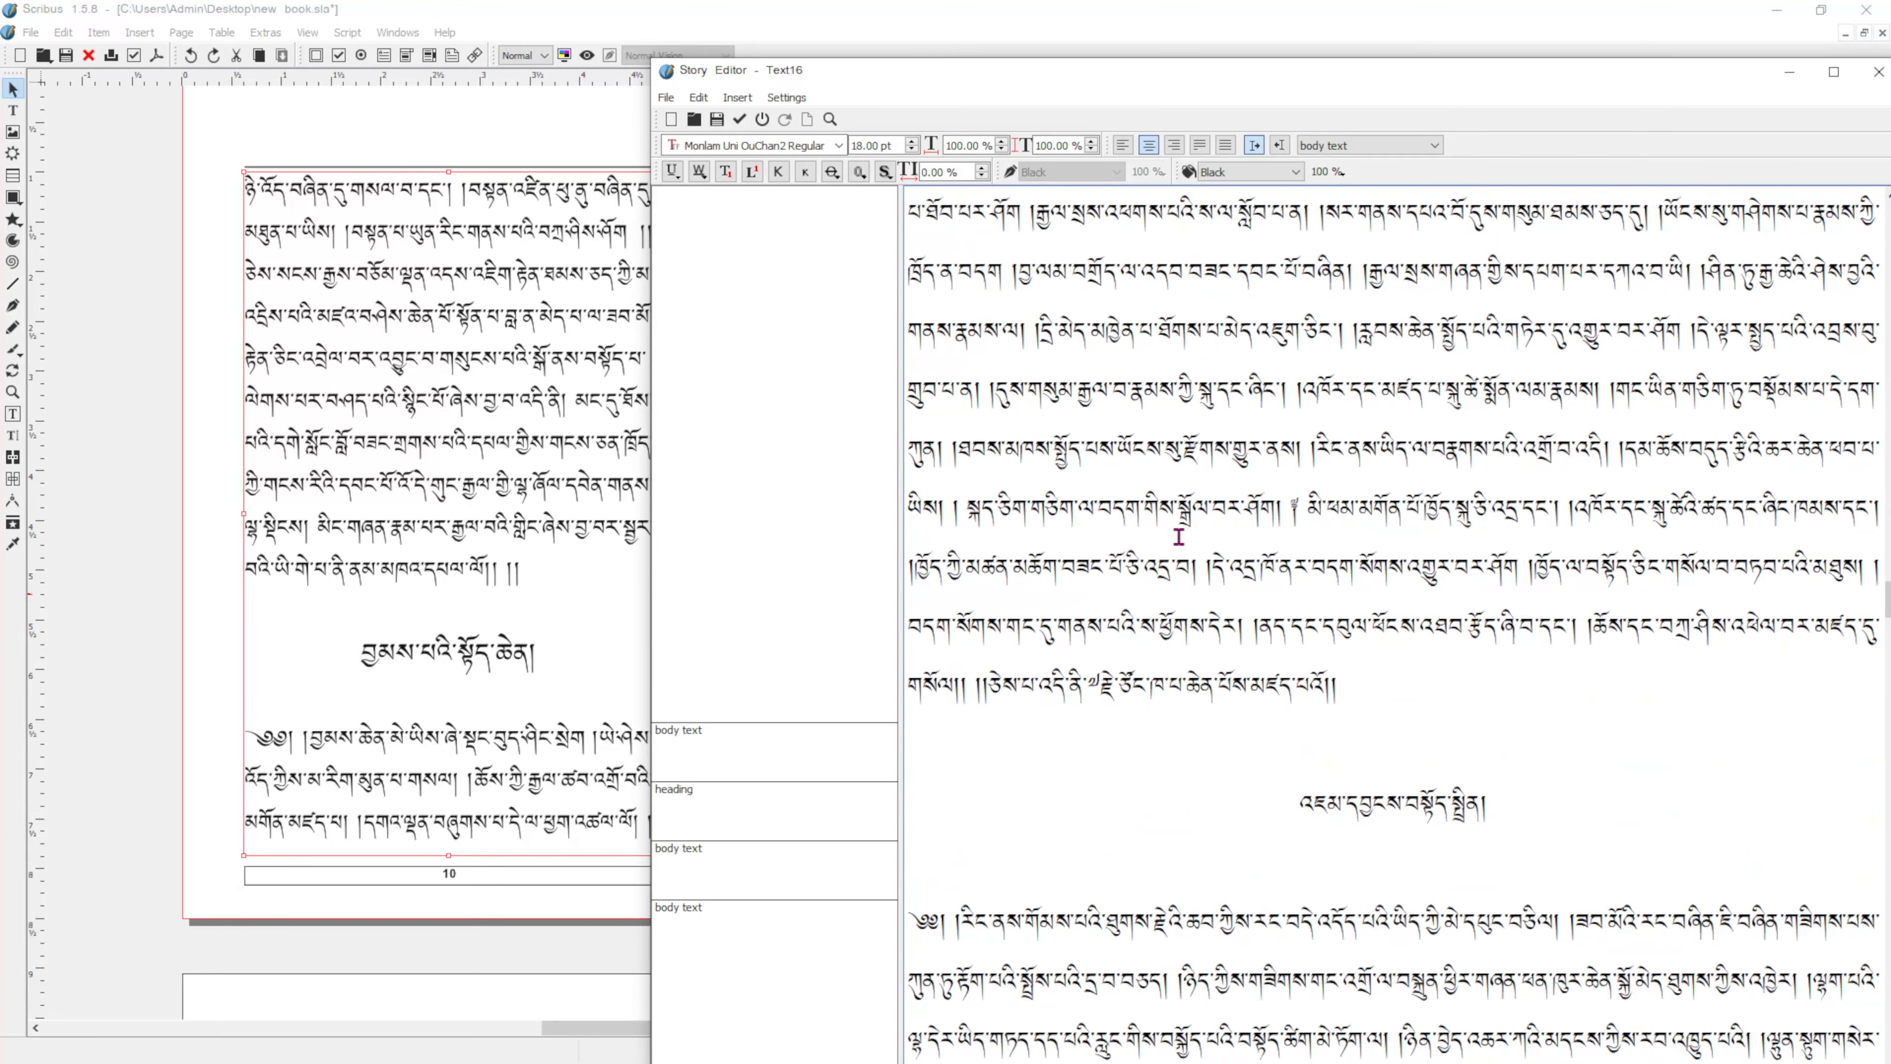
{"action": "scroll", "coordinate": [1184, 536], "scroll_direction": "up", "scroll_amount": 8}
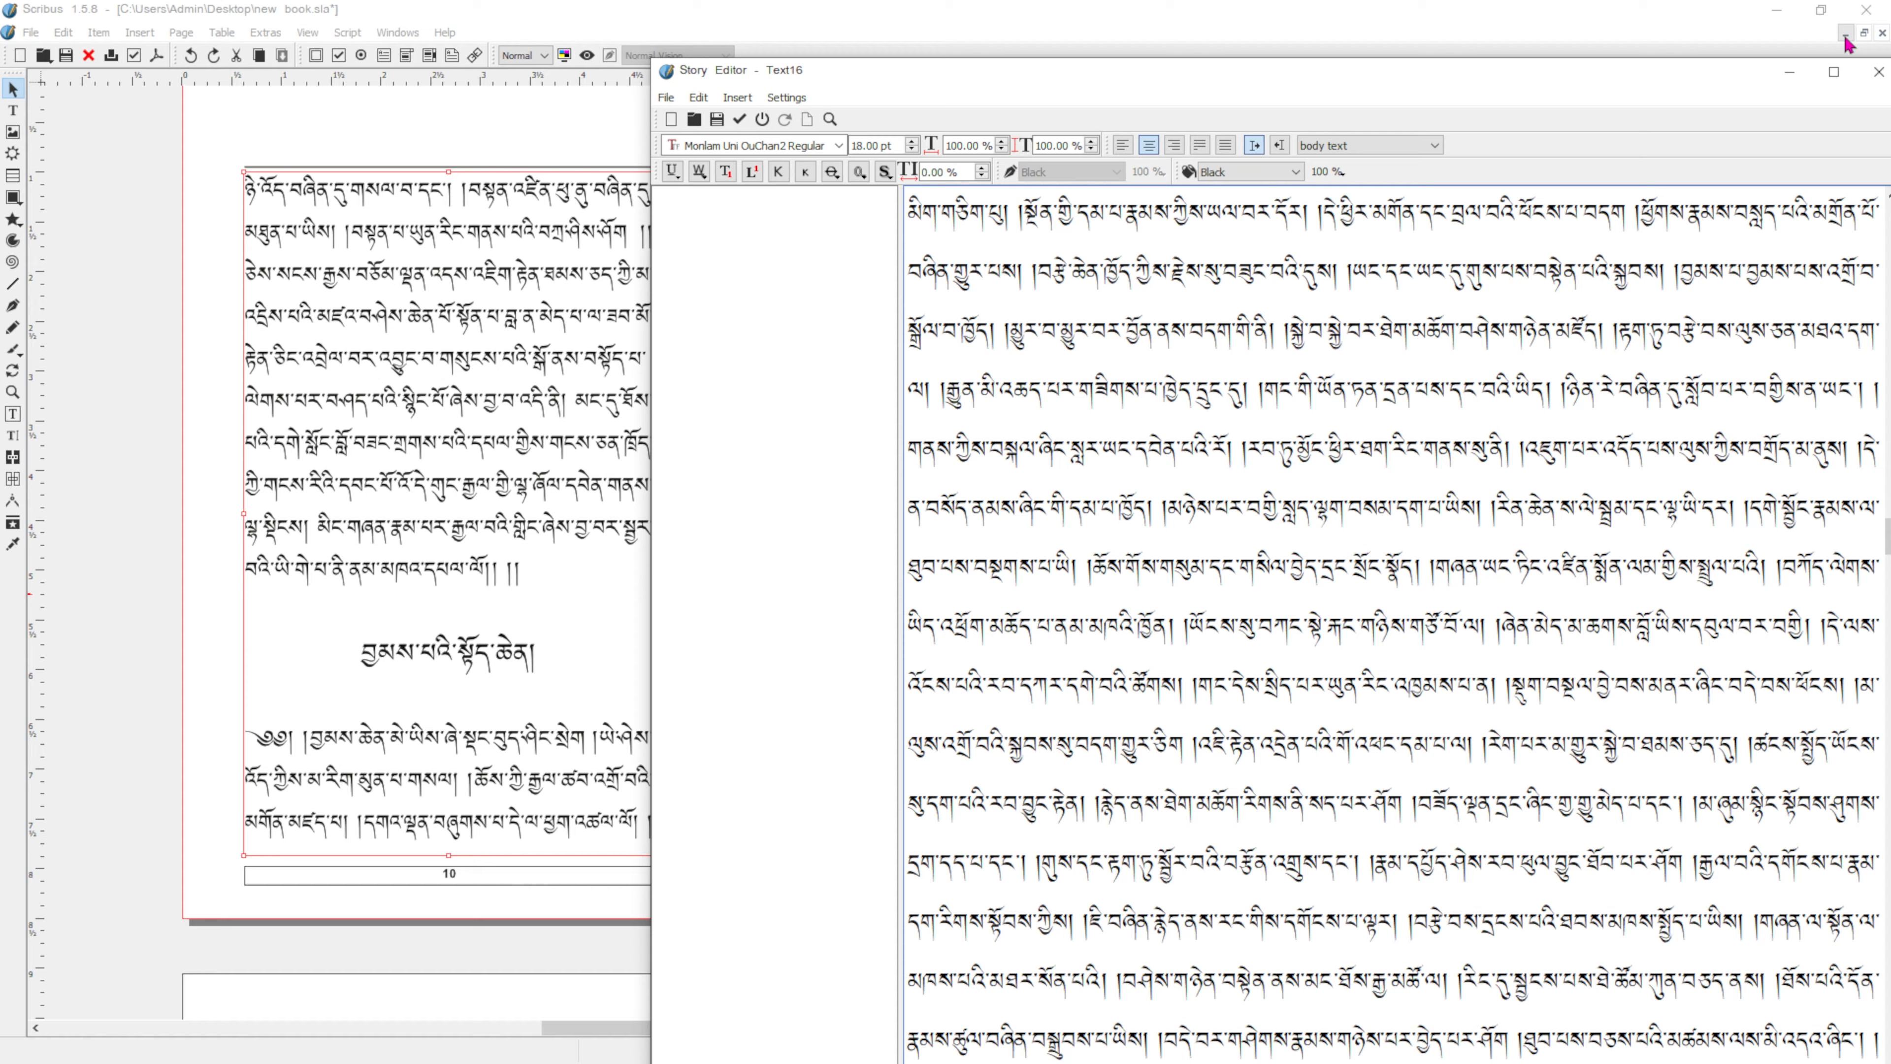
{"action": "left_click", "coordinate": [1835, 72]}
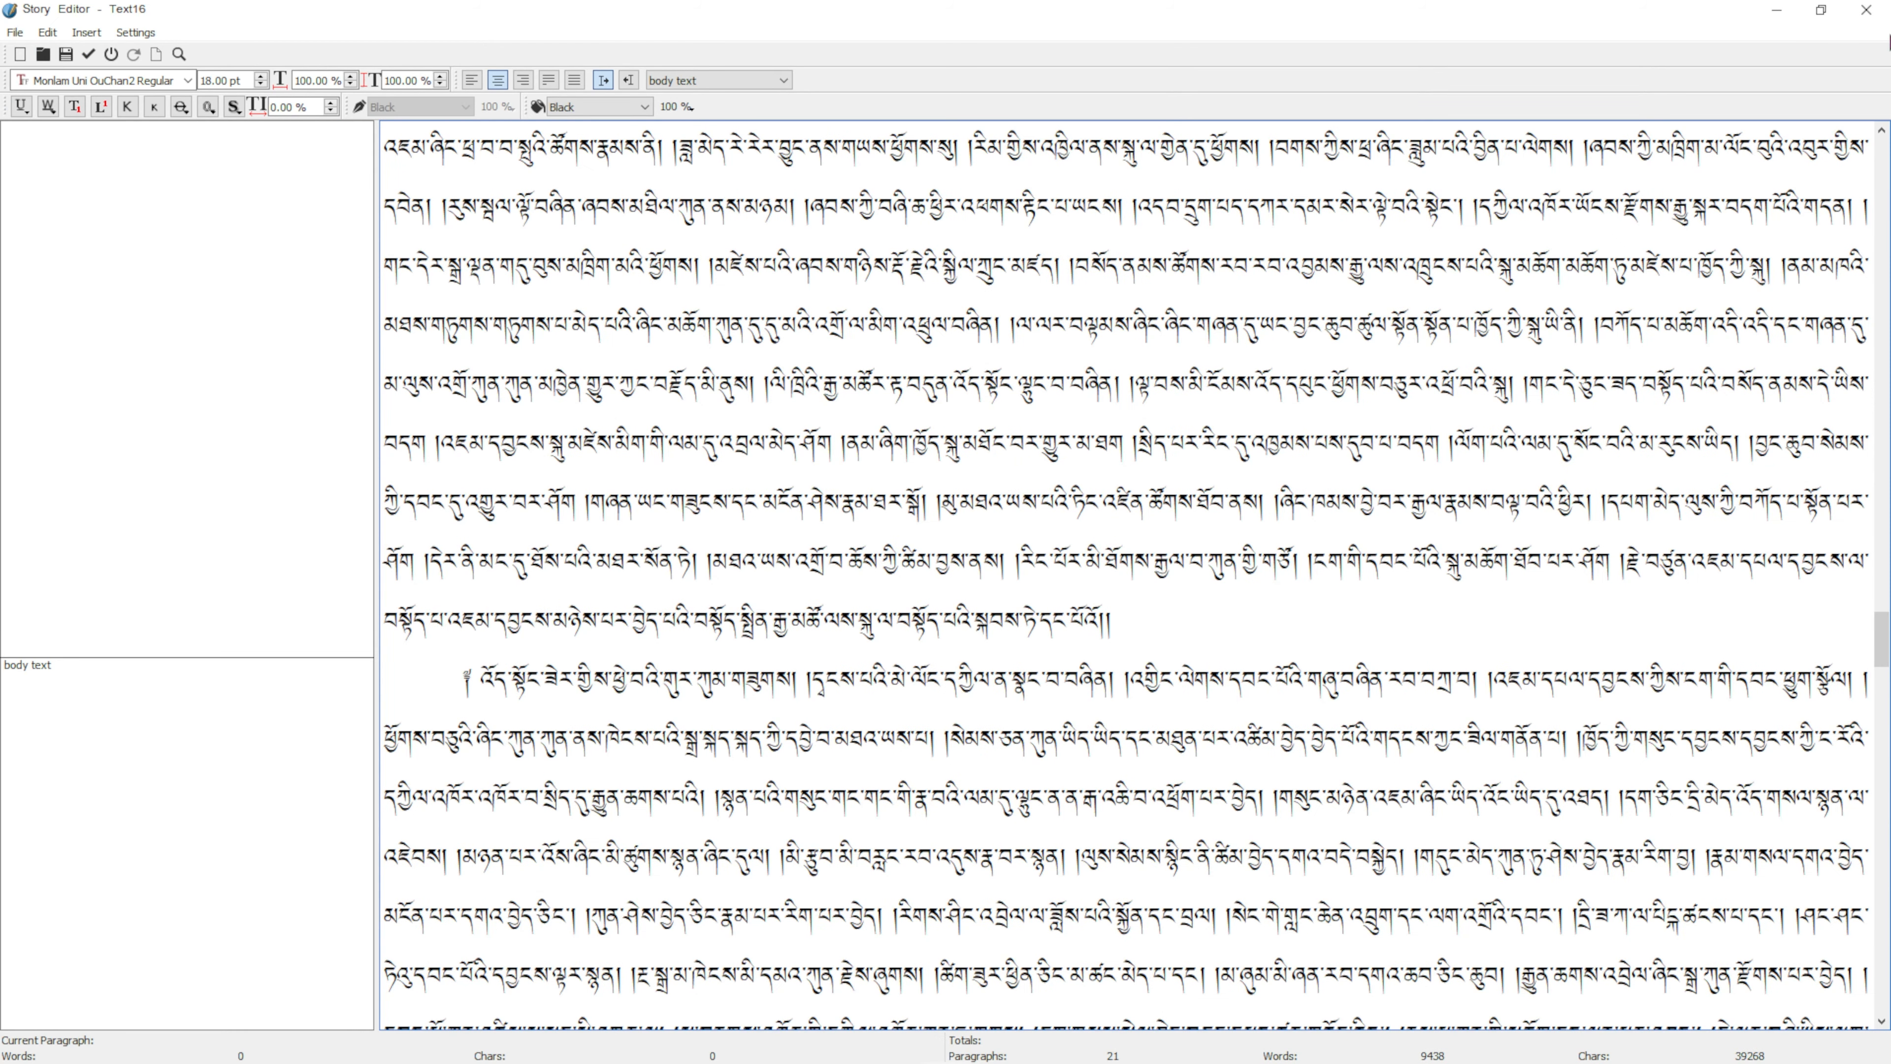
Step: Update the text frame with the Story Editor changes, exit the editor, and check the styled titles on pages 10 to 23
{"action": "left_click", "coordinate": [89, 54]}
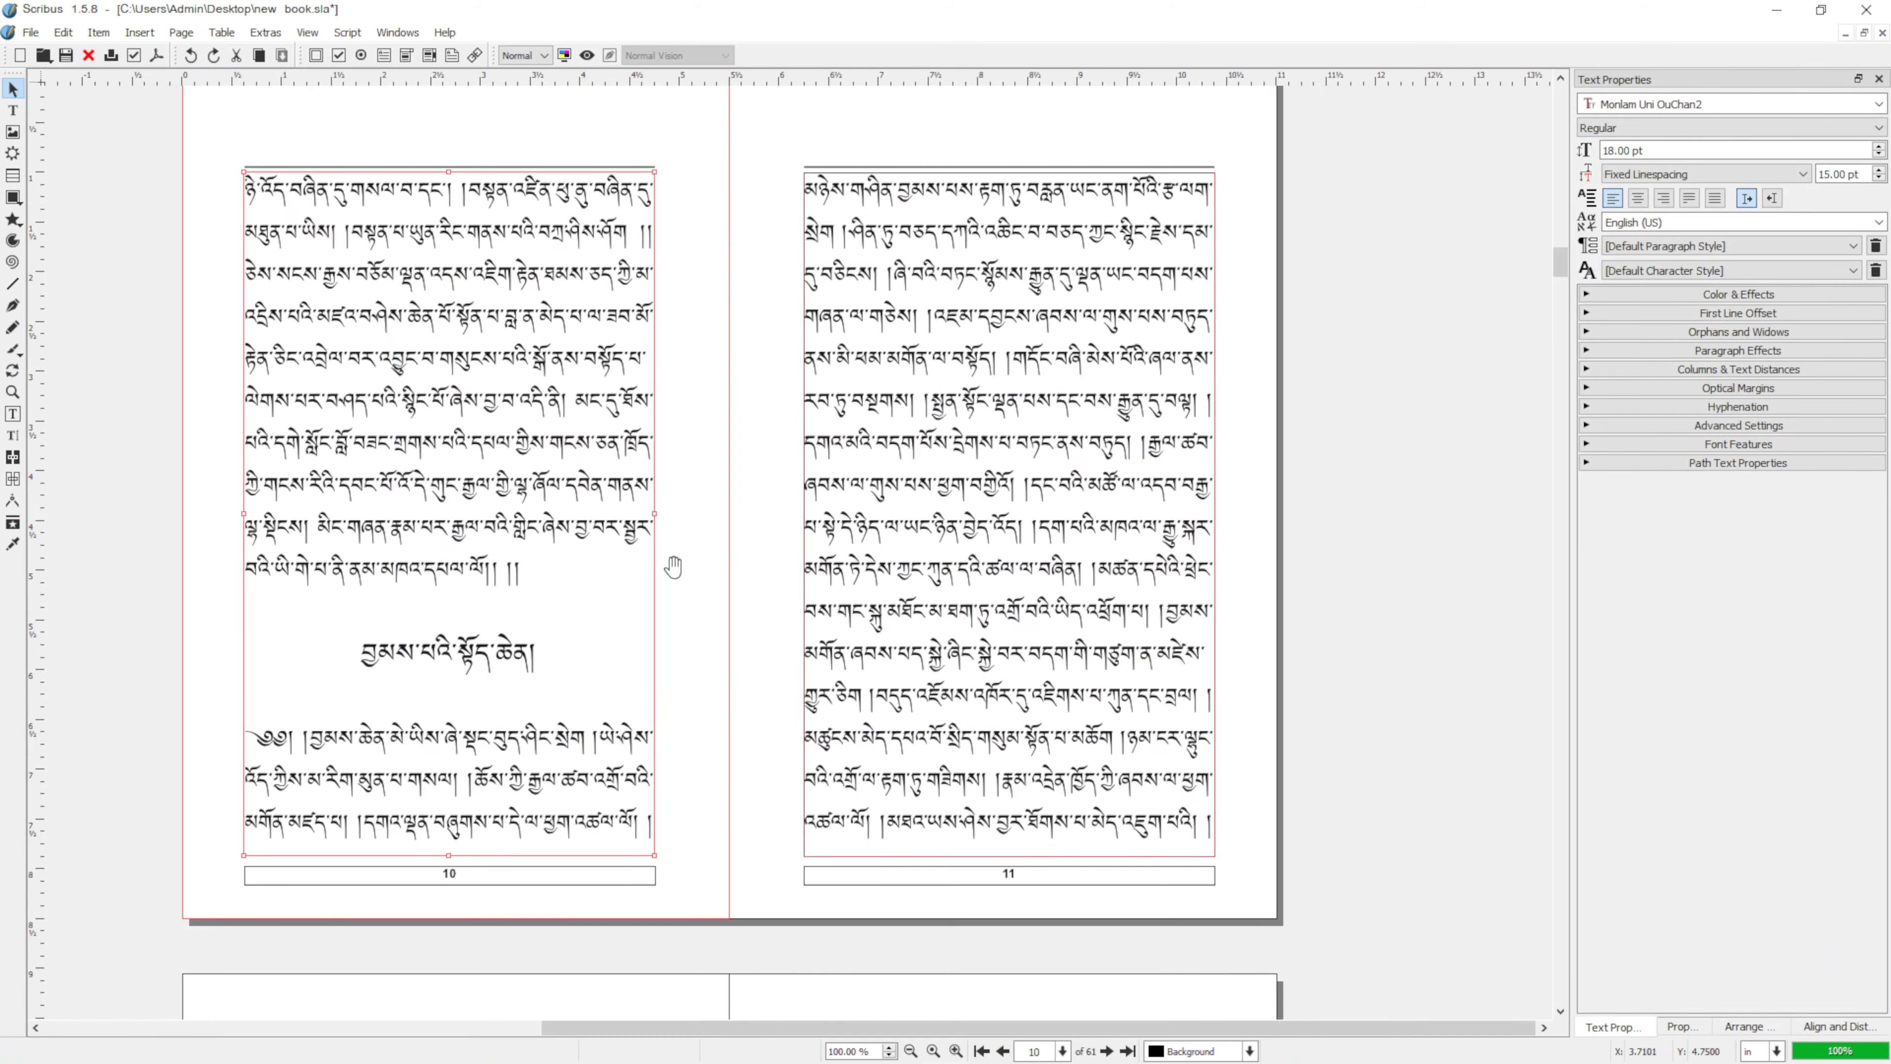
{"action": "scroll", "coordinate": [893, 514], "scroll_direction": "down", "scroll_amount": 1}
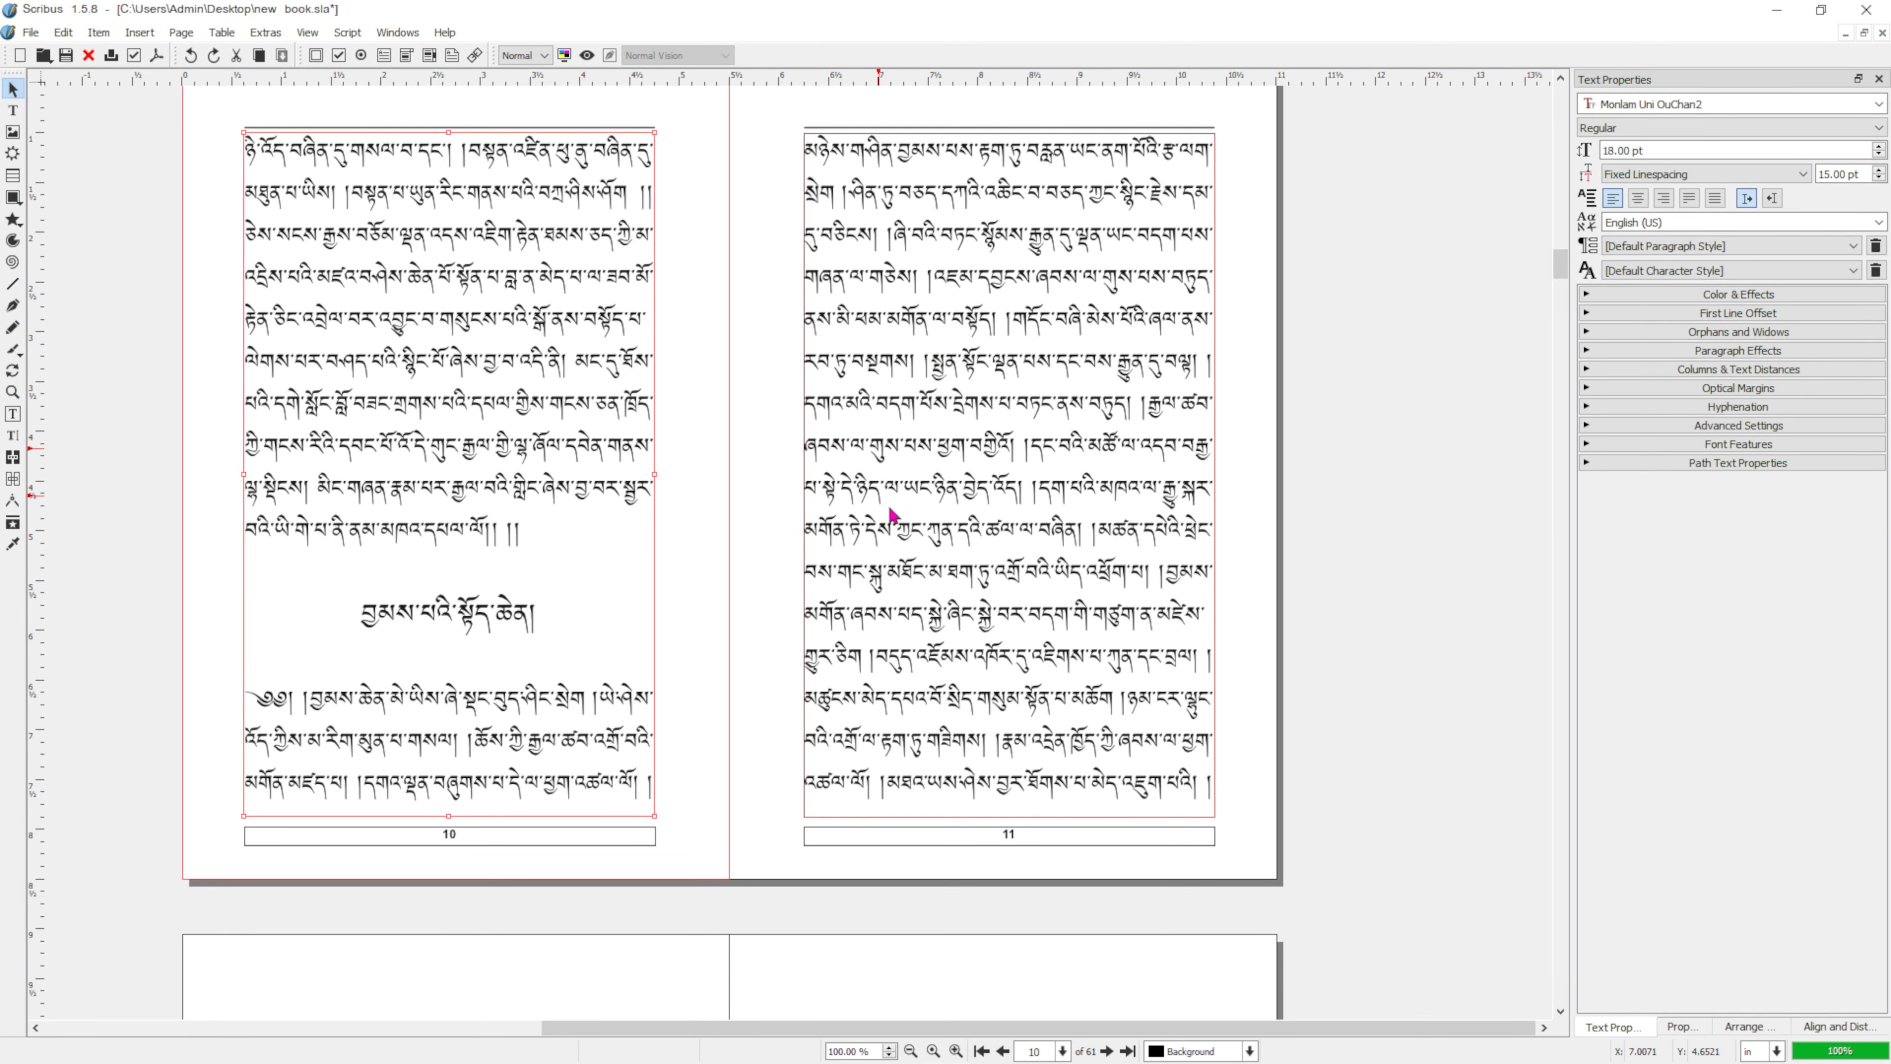
{"action": "scroll", "coordinate": [1160, 590], "scroll_direction": "down", "scroll_amount": 10}
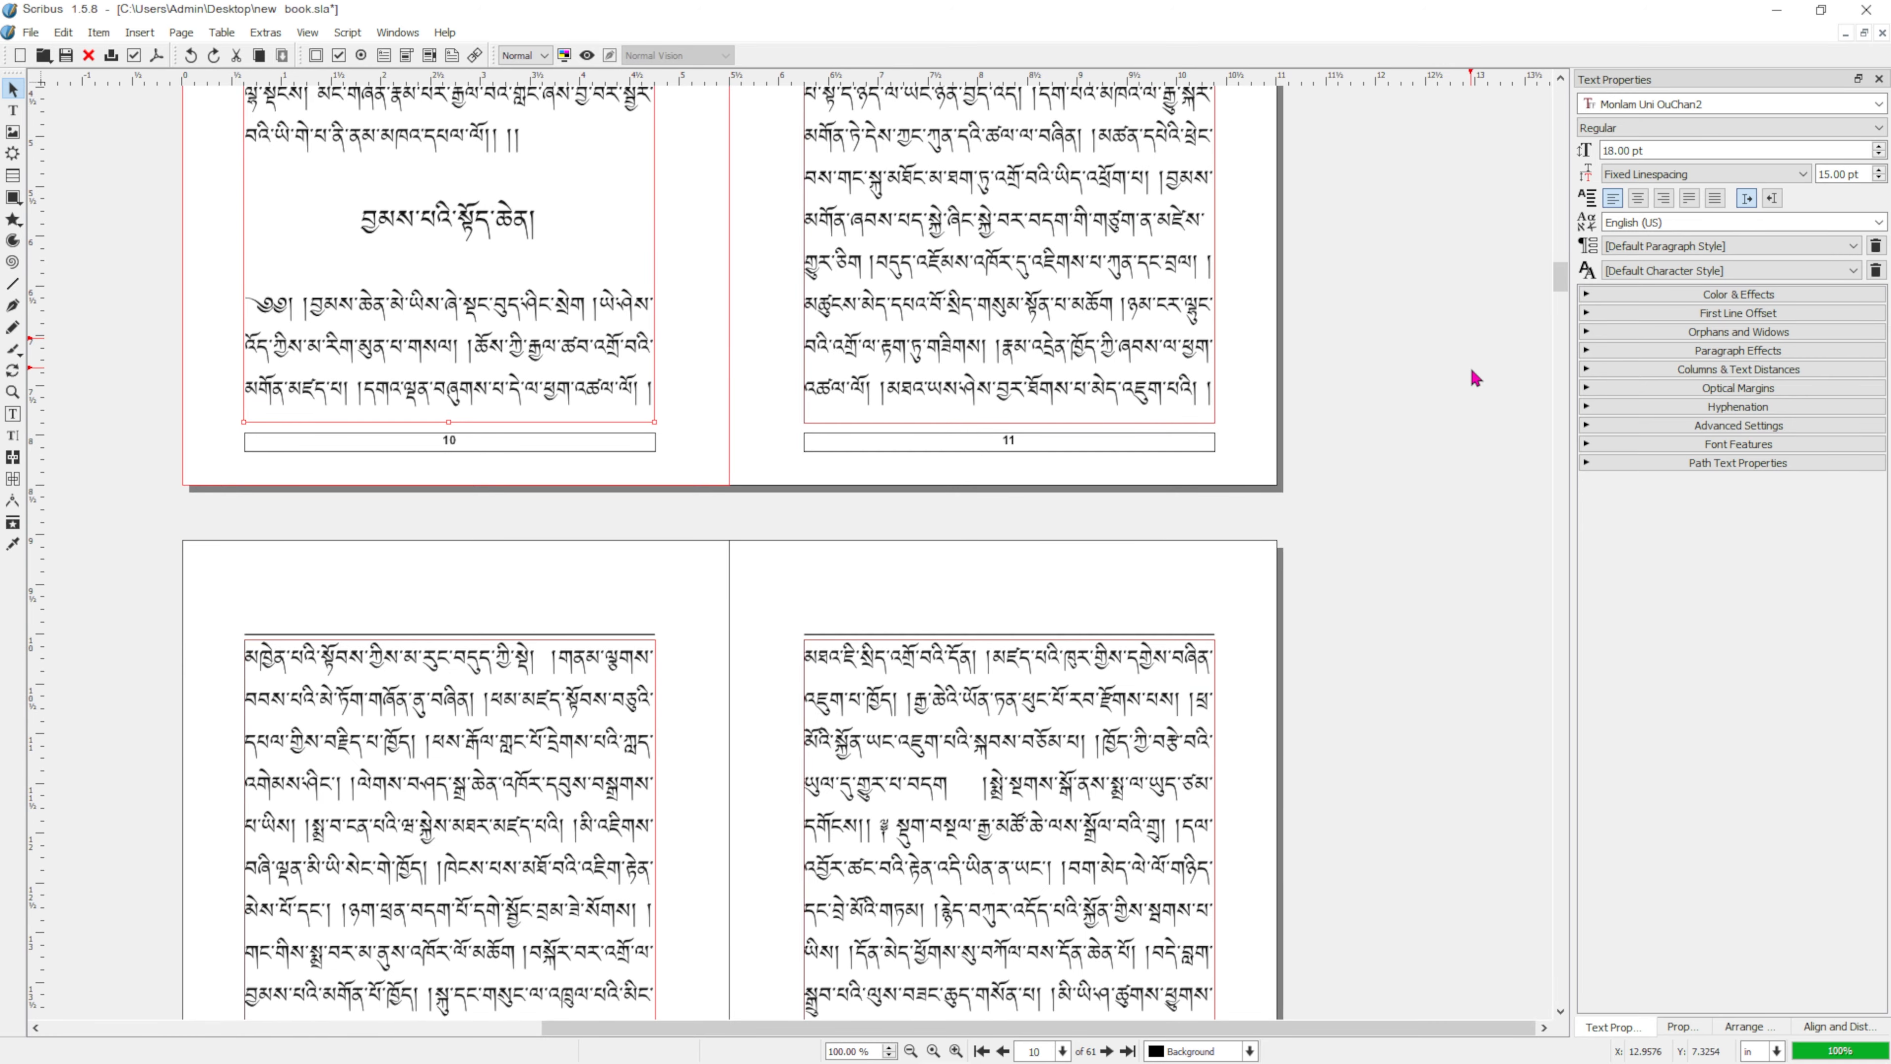
{"action": "scroll", "coordinate": [1076, 596], "scroll_direction": "down", "scroll_amount": 20}
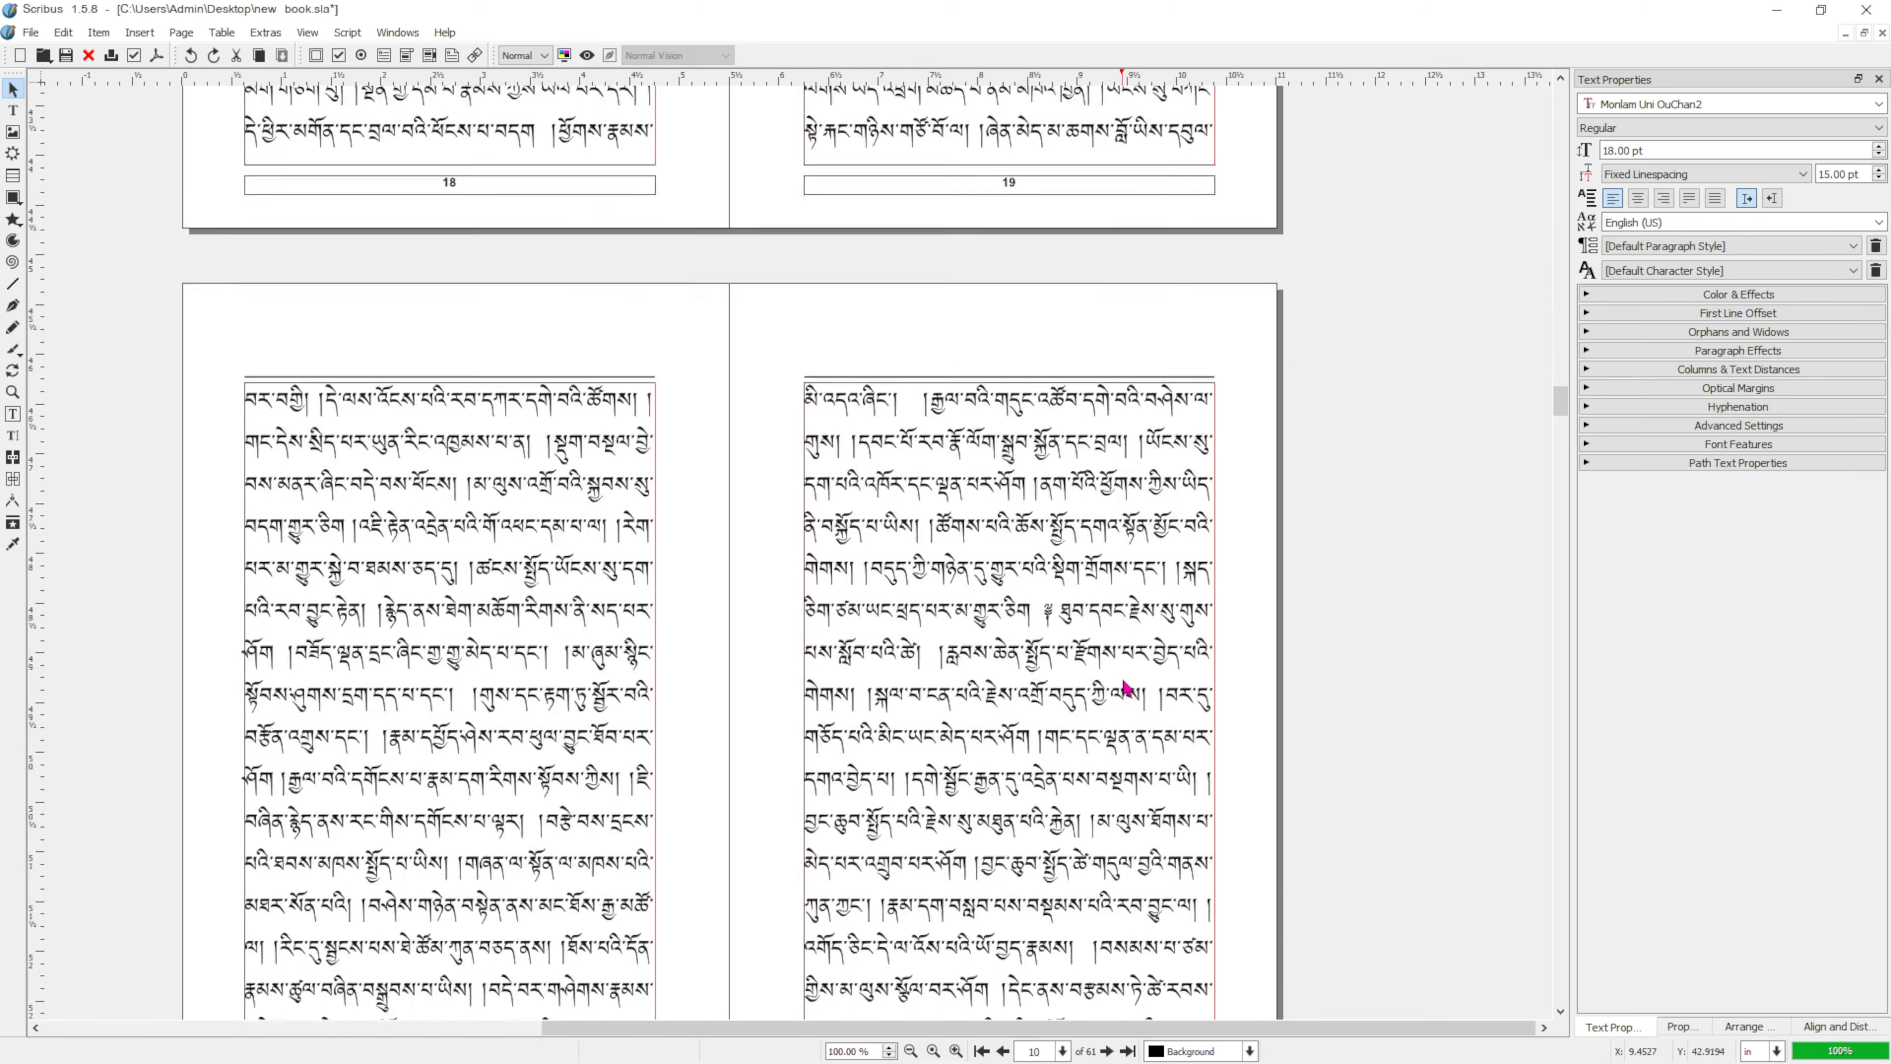
{"action": "scroll", "coordinate": [1126, 689], "scroll_direction": "up", "scroll_amount": 10}
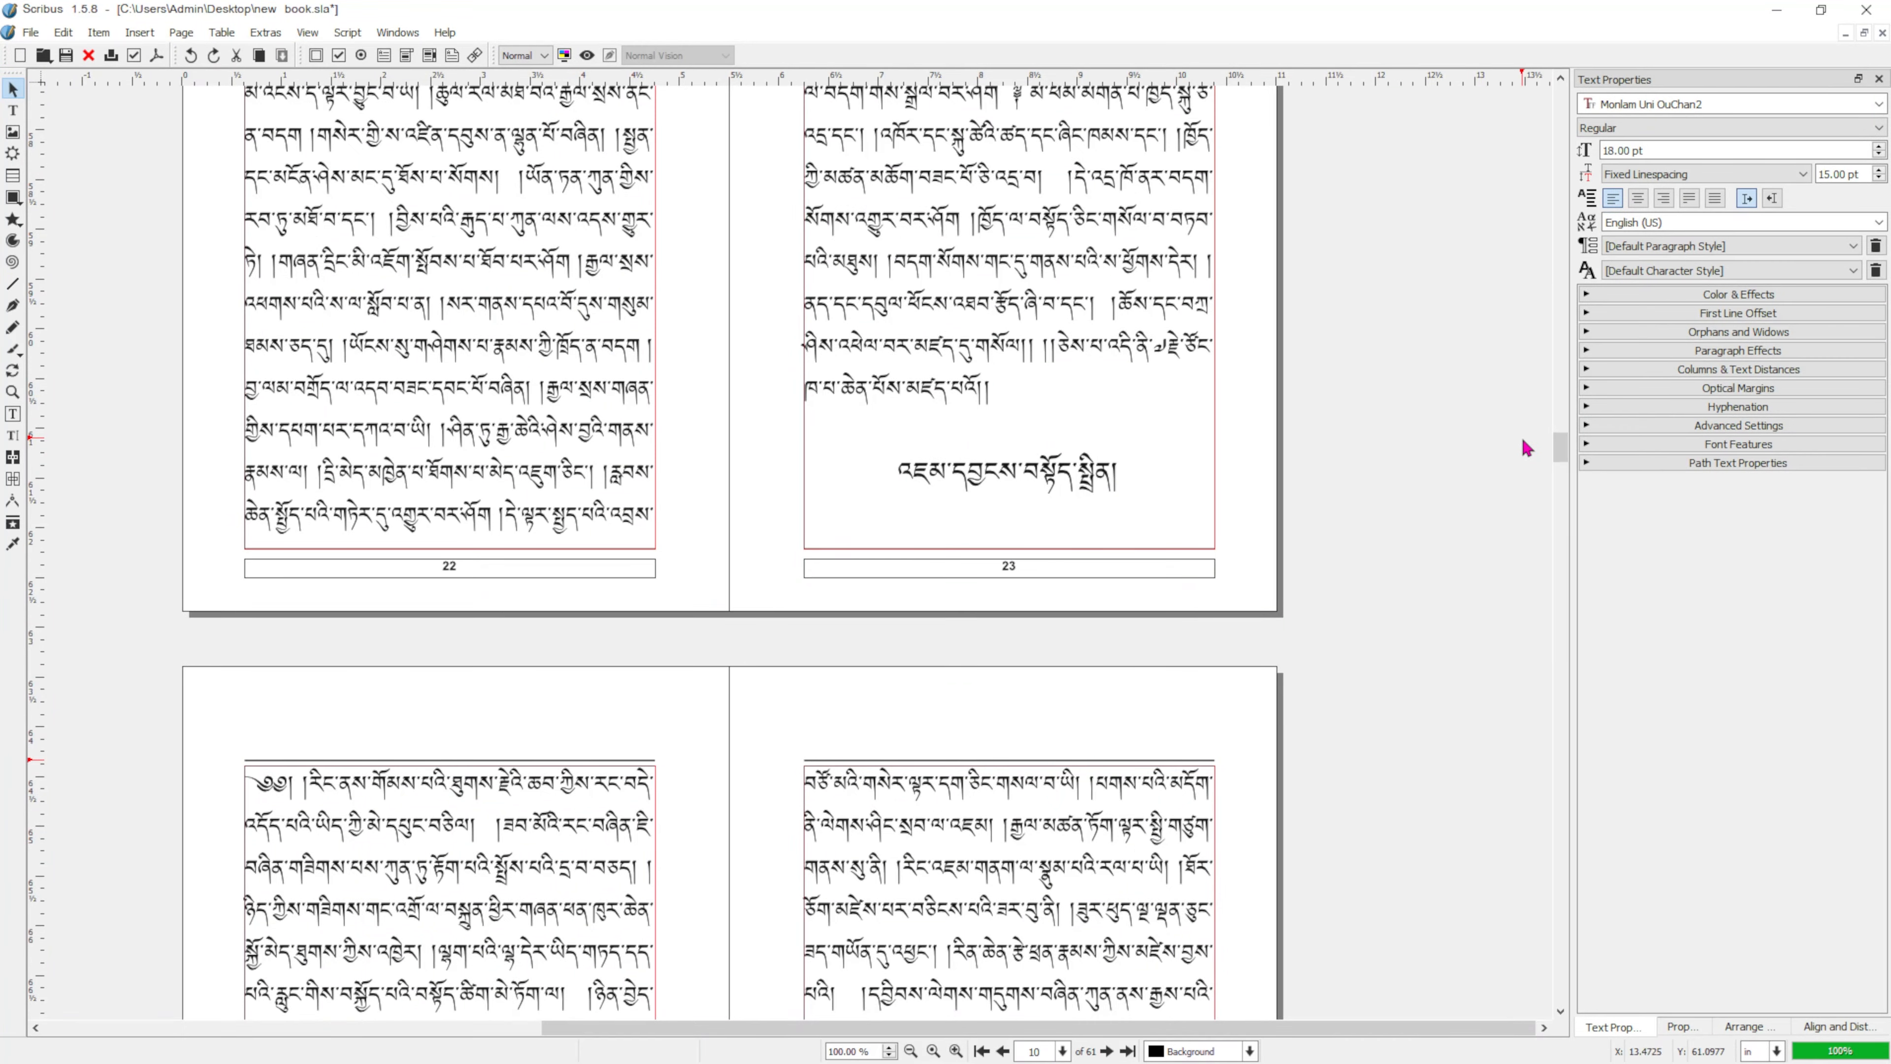
Step: Return to page 1 and turn off the display of frame outlines in the document view
{"action": "left_click_drag", "start_coordinate": [1561, 471], "coordinate": [1520, 169]}
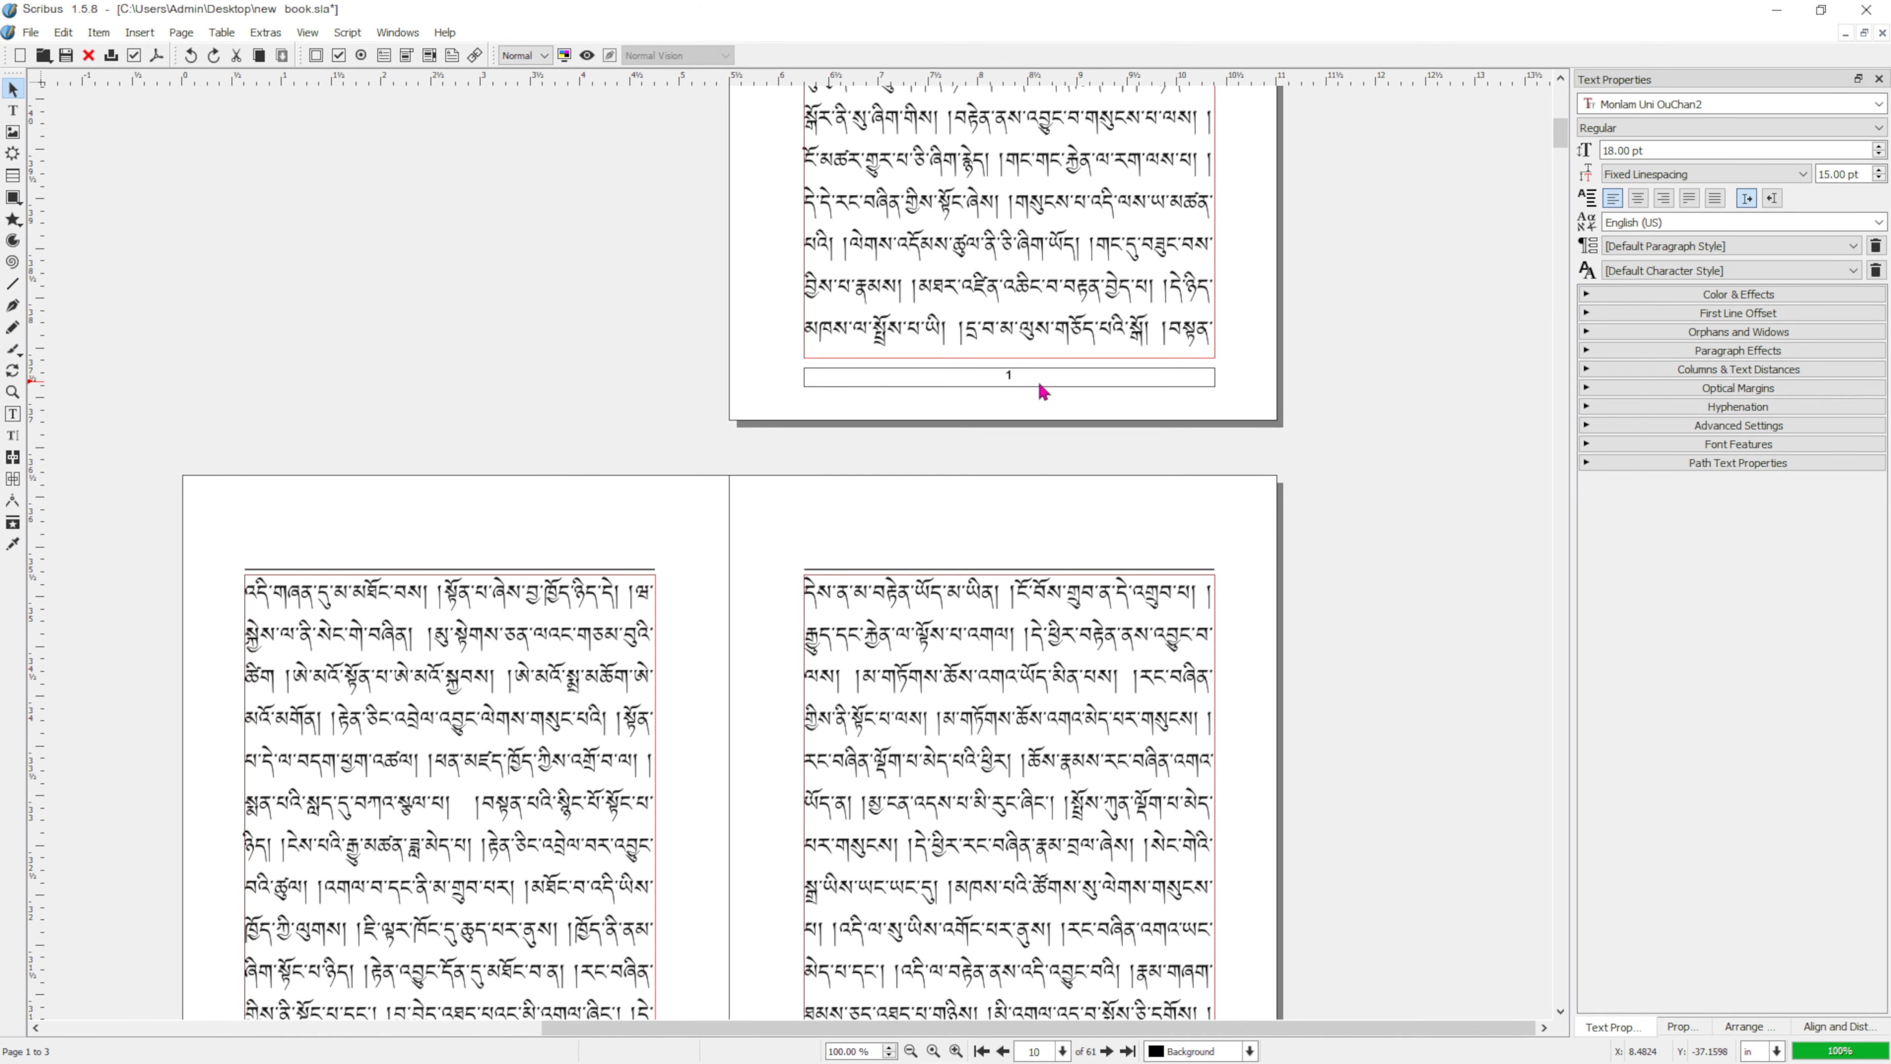
{"action": "scroll", "coordinate": [1237, 382], "scroll_direction": "up", "scroll_amount": 2}
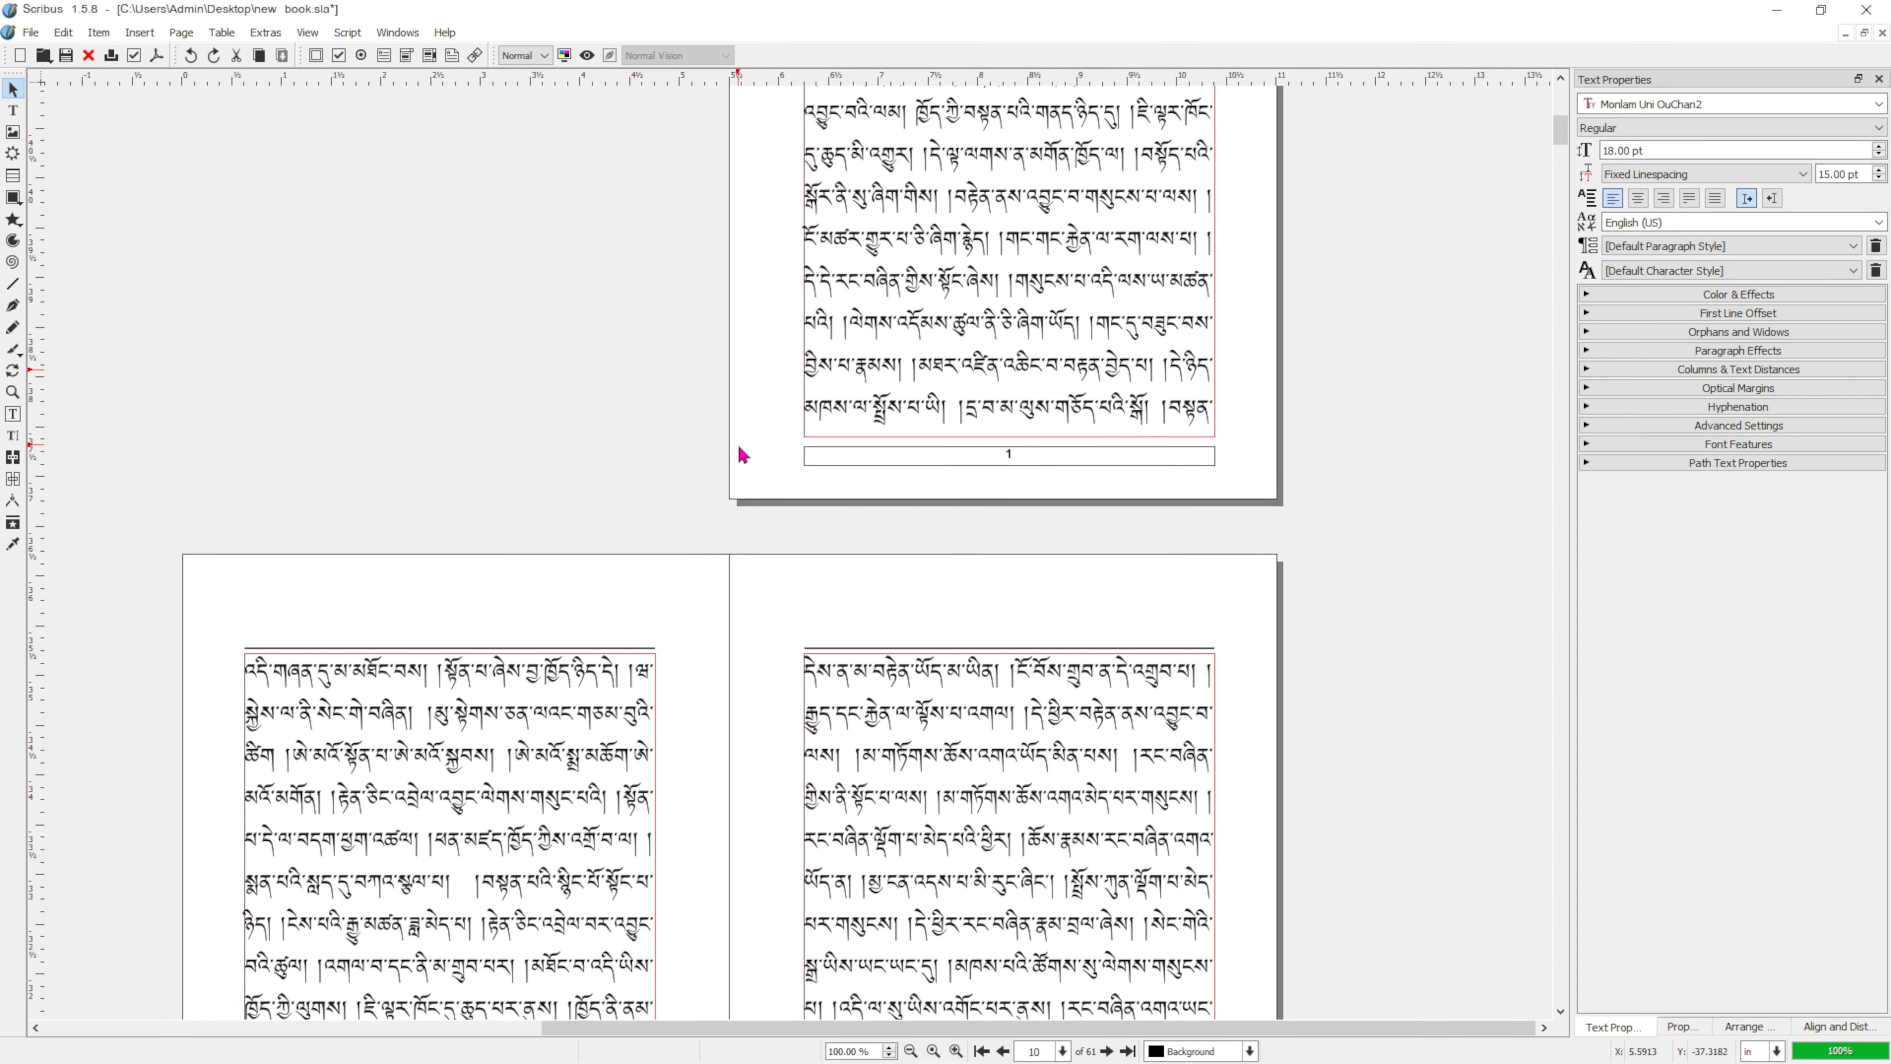
{"action": "scroll", "coordinate": [1132, 465], "scroll_direction": "up", "scroll_amount": 8}
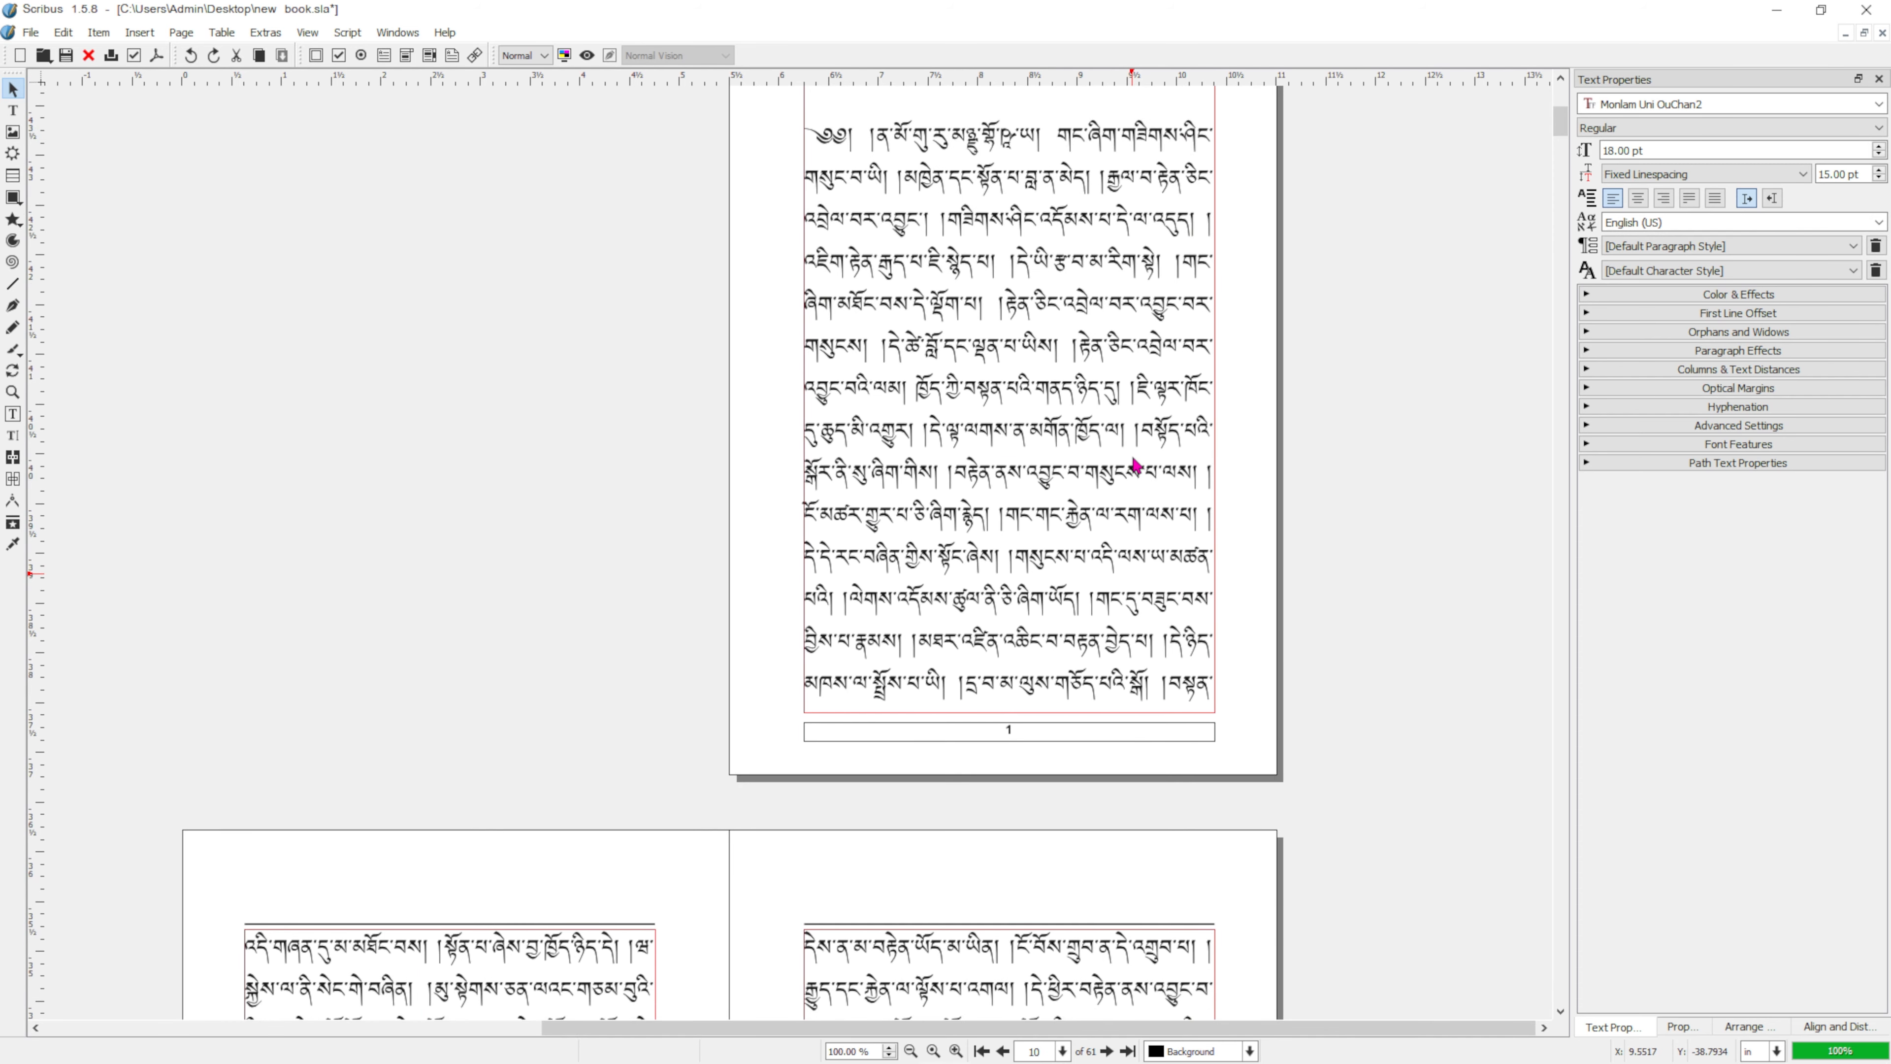
{"action": "scroll", "coordinate": [1136, 465], "scroll_direction": "up", "scroll_amount": 2}
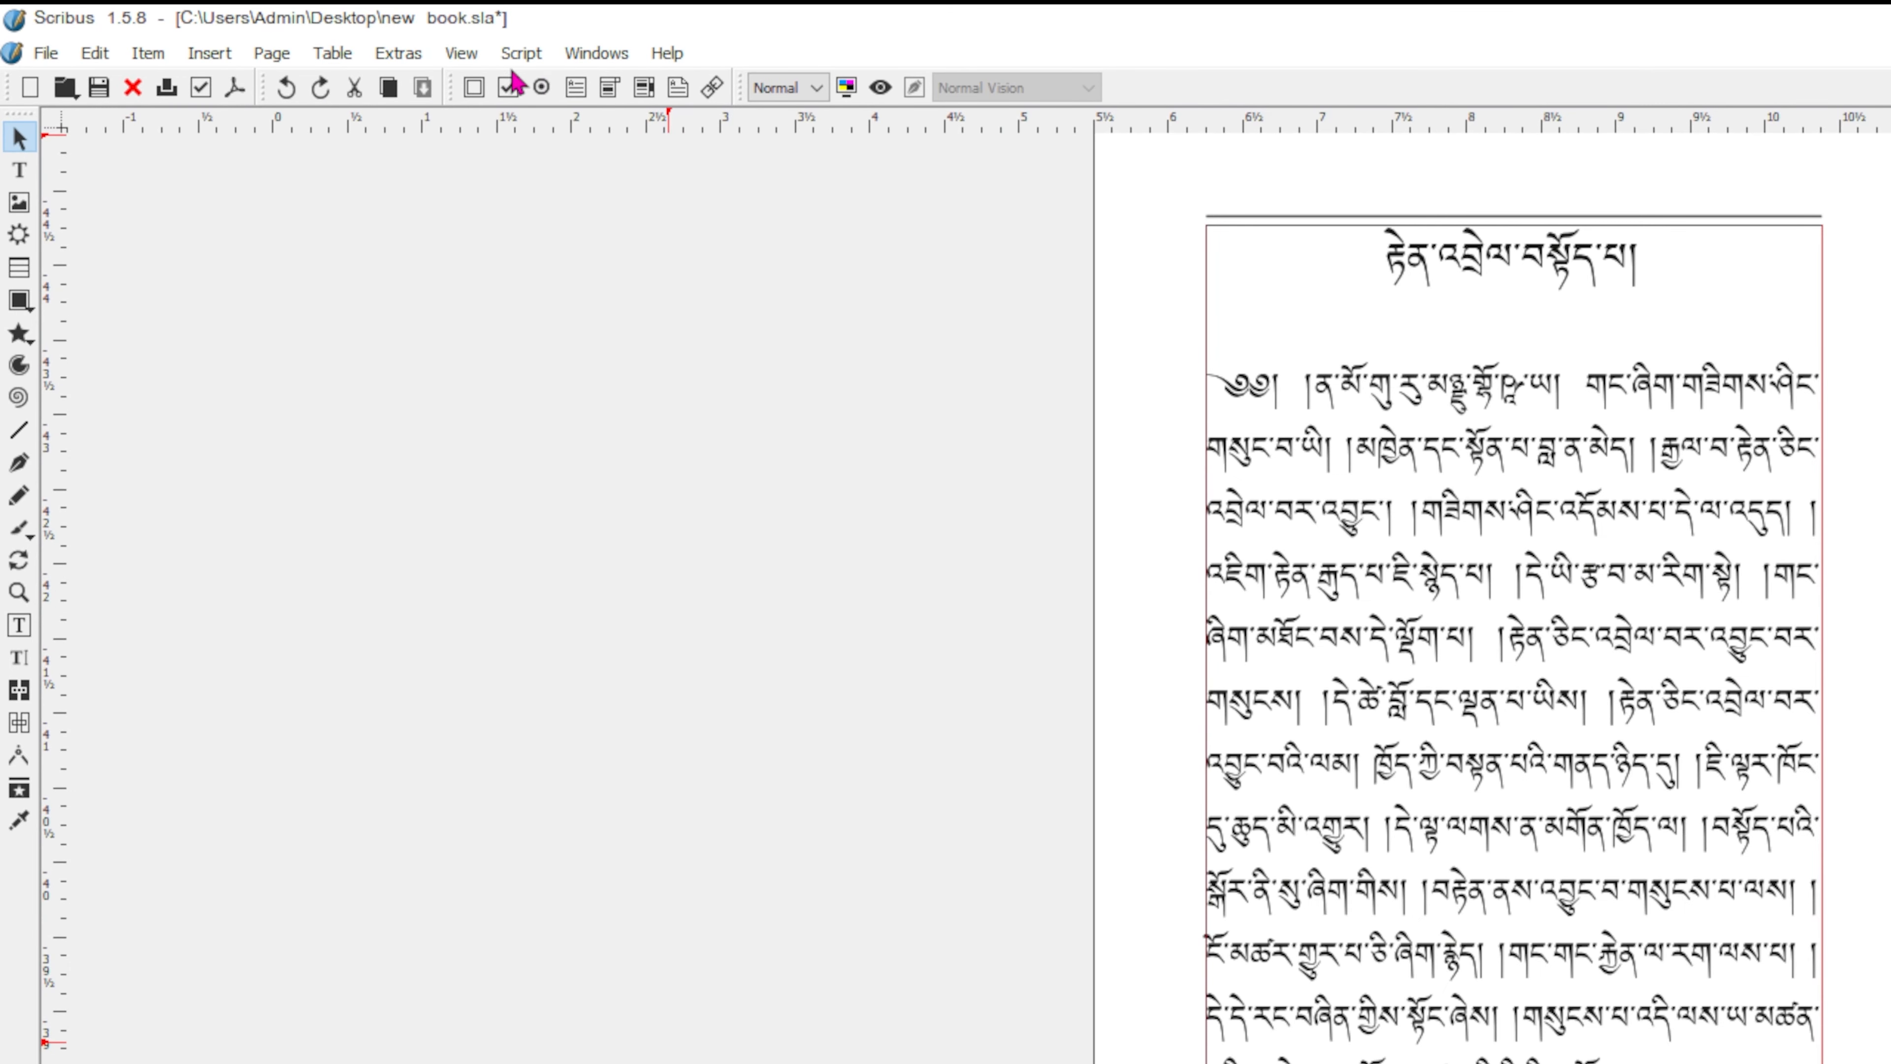
{"action": "left_click", "coordinate": [470, 57]}
{"action": "mouse_move", "coordinate": [491, 253]}
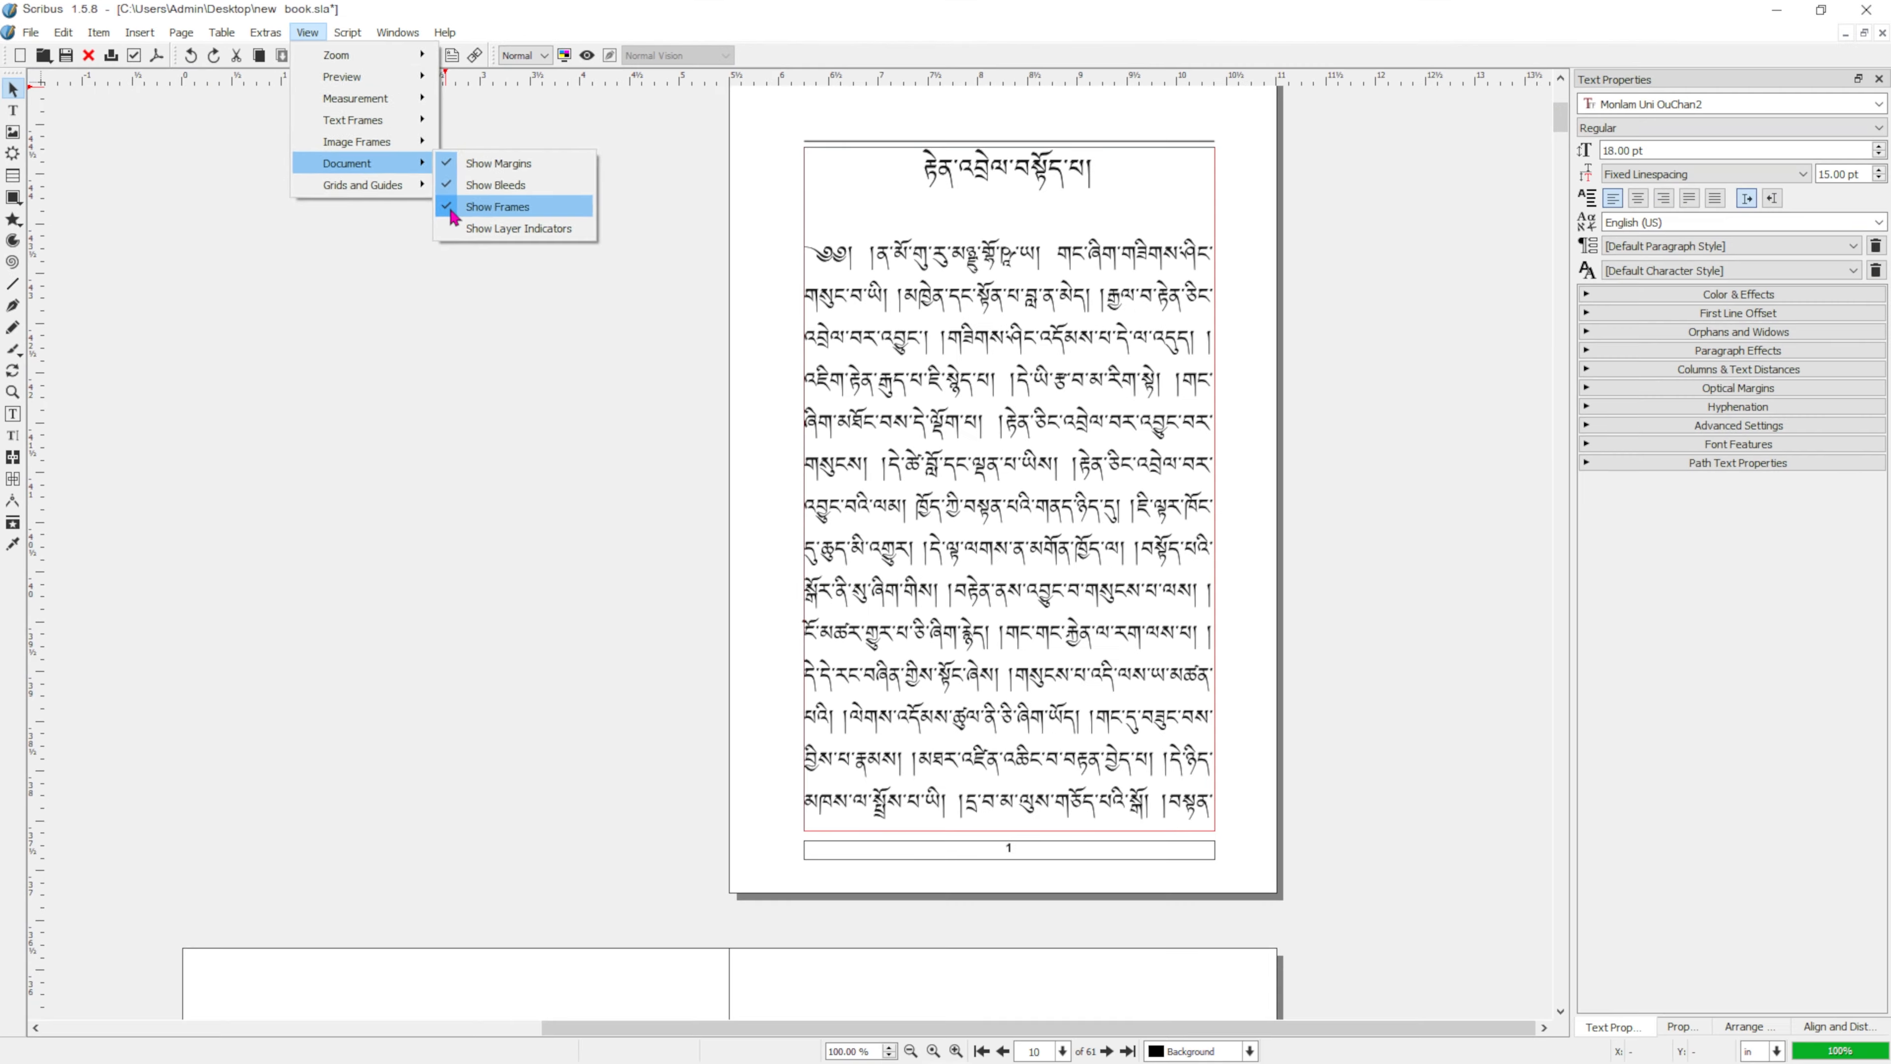
{"action": "left_click", "coordinate": [625, 289]}
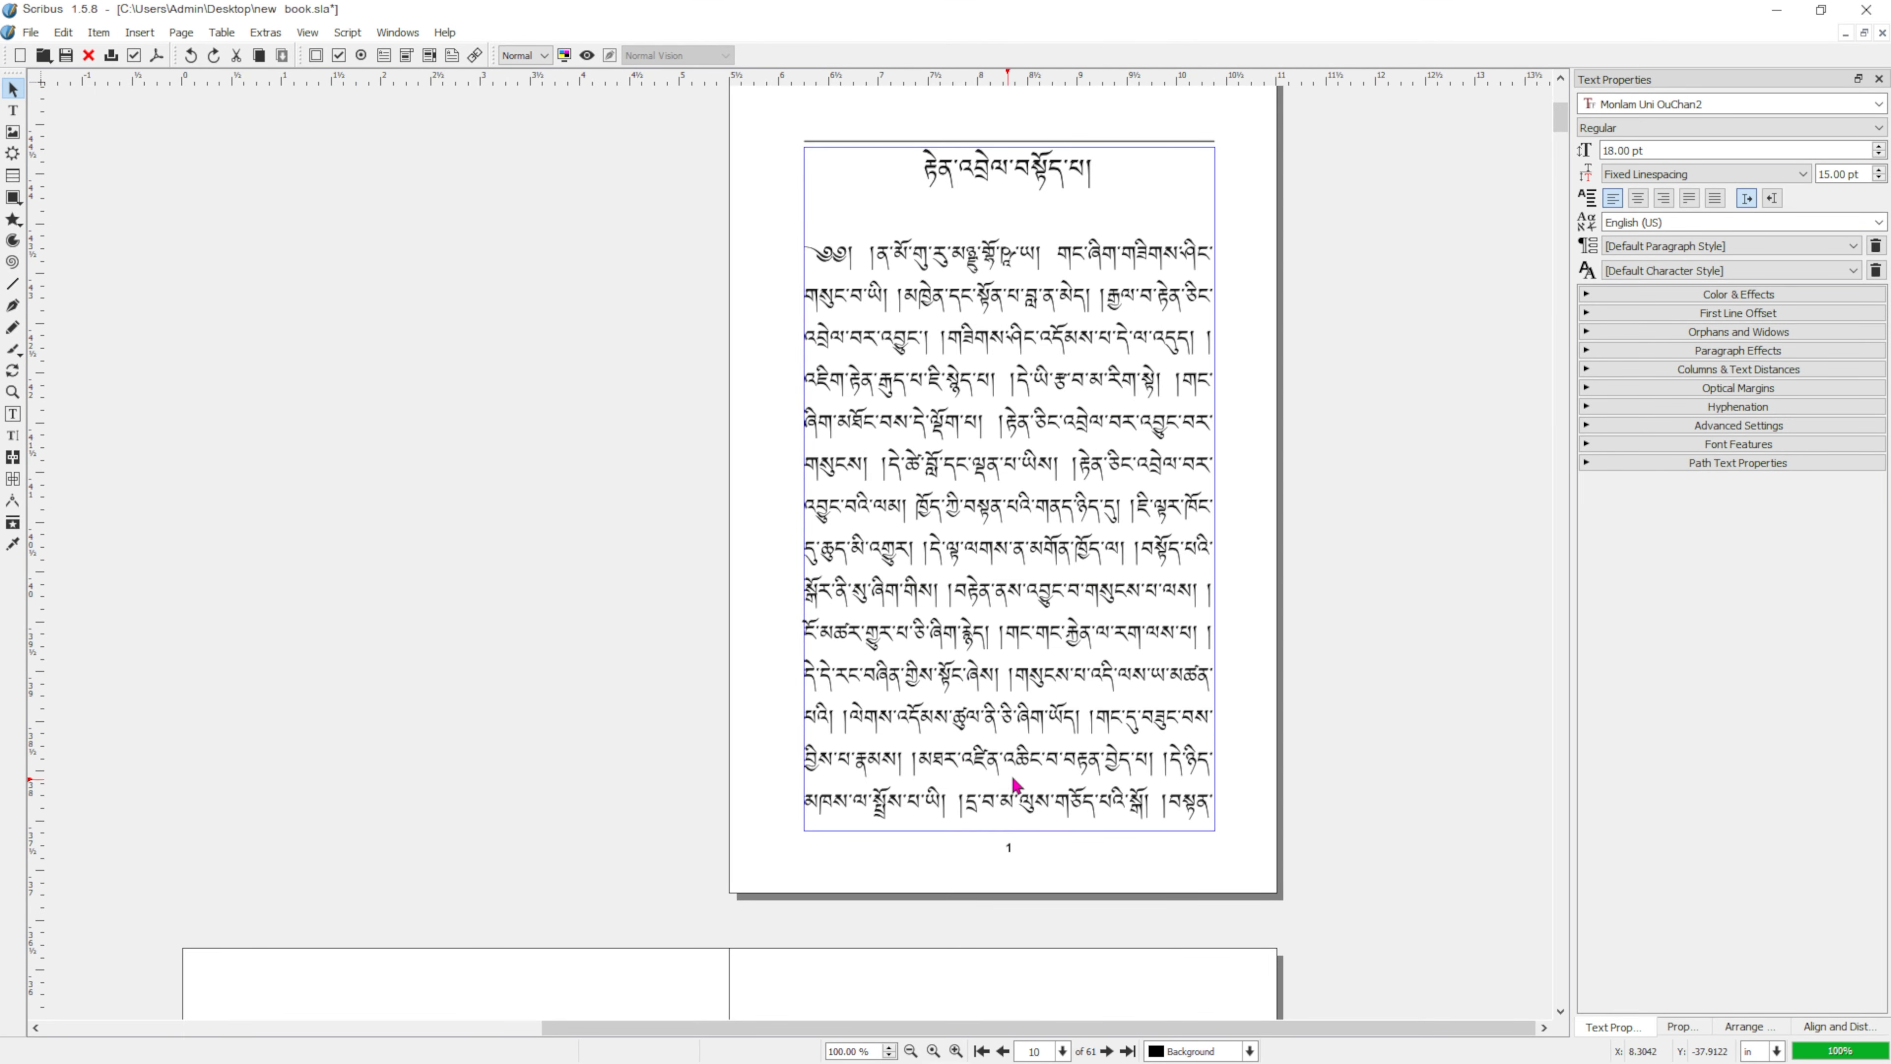
Step: Examine the layout of pages 1 to 3 and deselect the text frame
{"action": "scroll", "coordinate": [1014, 784], "scroll_direction": "down", "scroll_amount": 15}
{"action": "scroll", "coordinate": [983, 738], "scroll_direction": "up", "scroll_amount": 3}
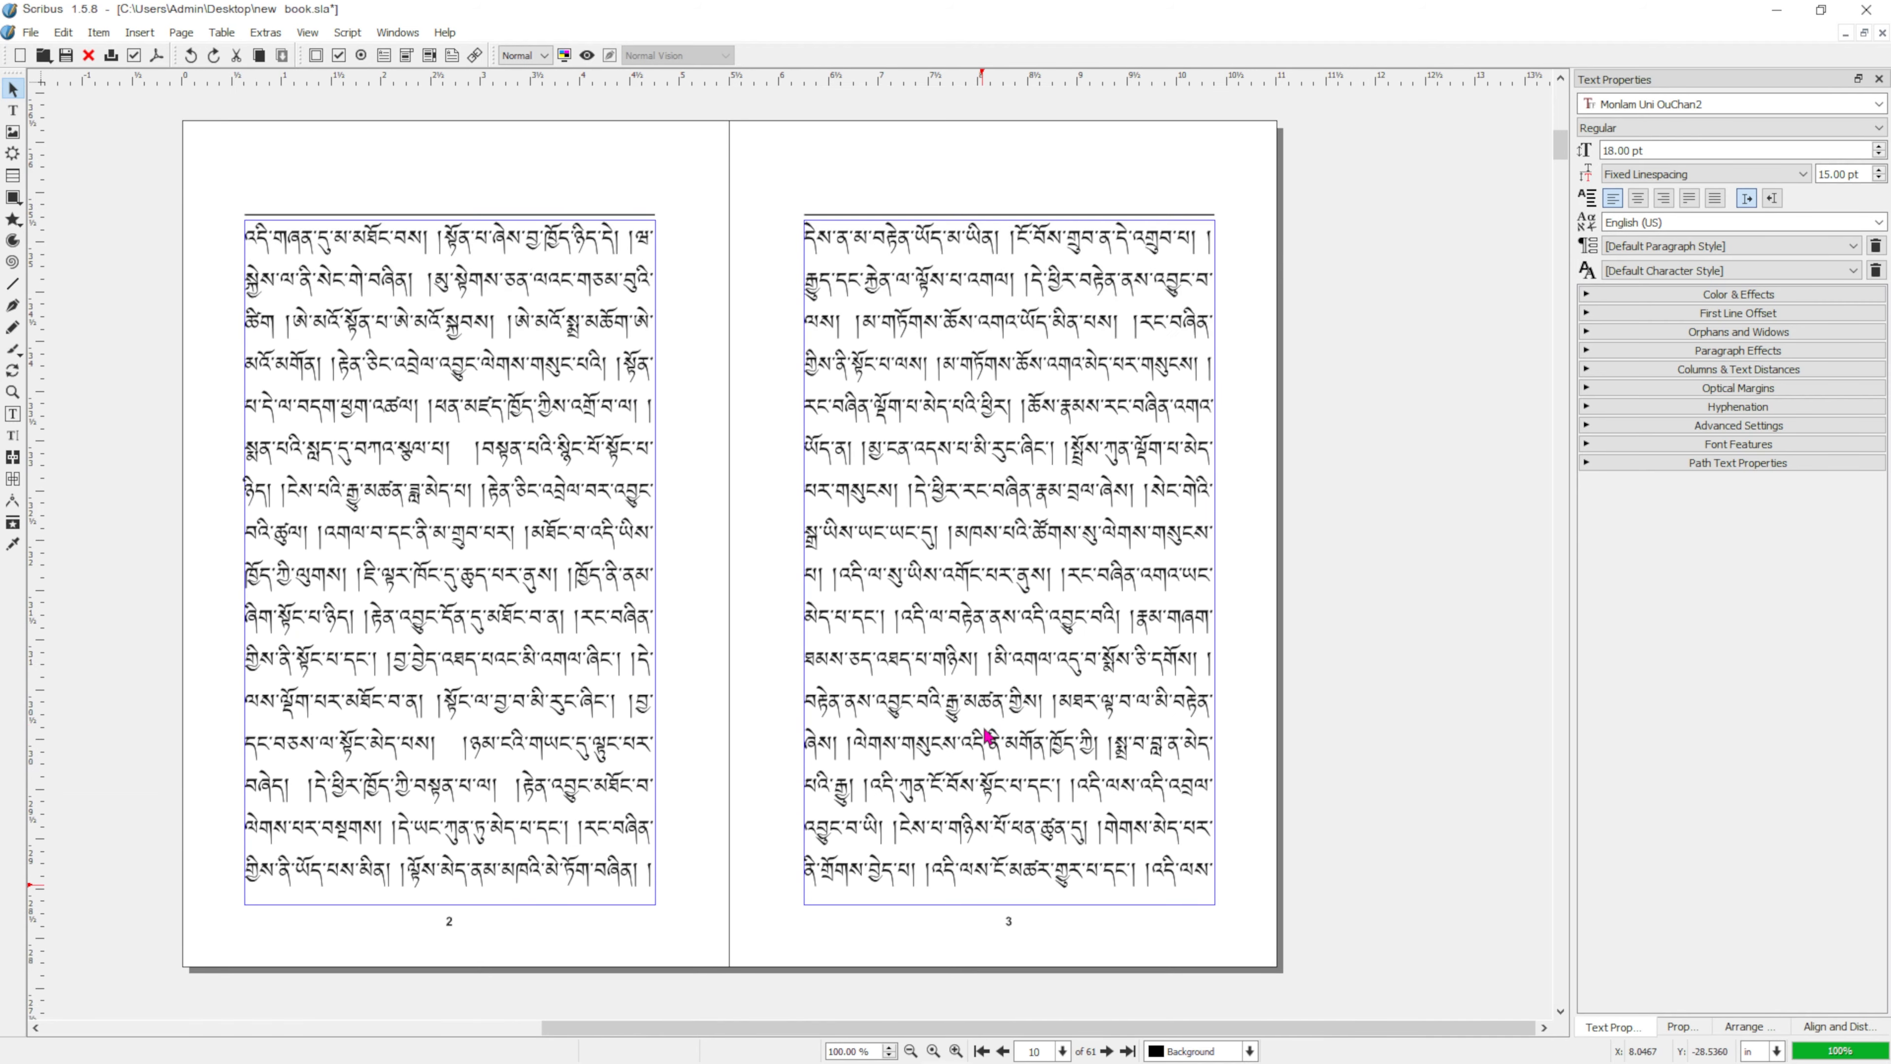
{"action": "scroll", "coordinate": [986, 736], "scroll_direction": "up", "scroll_amount": 12}
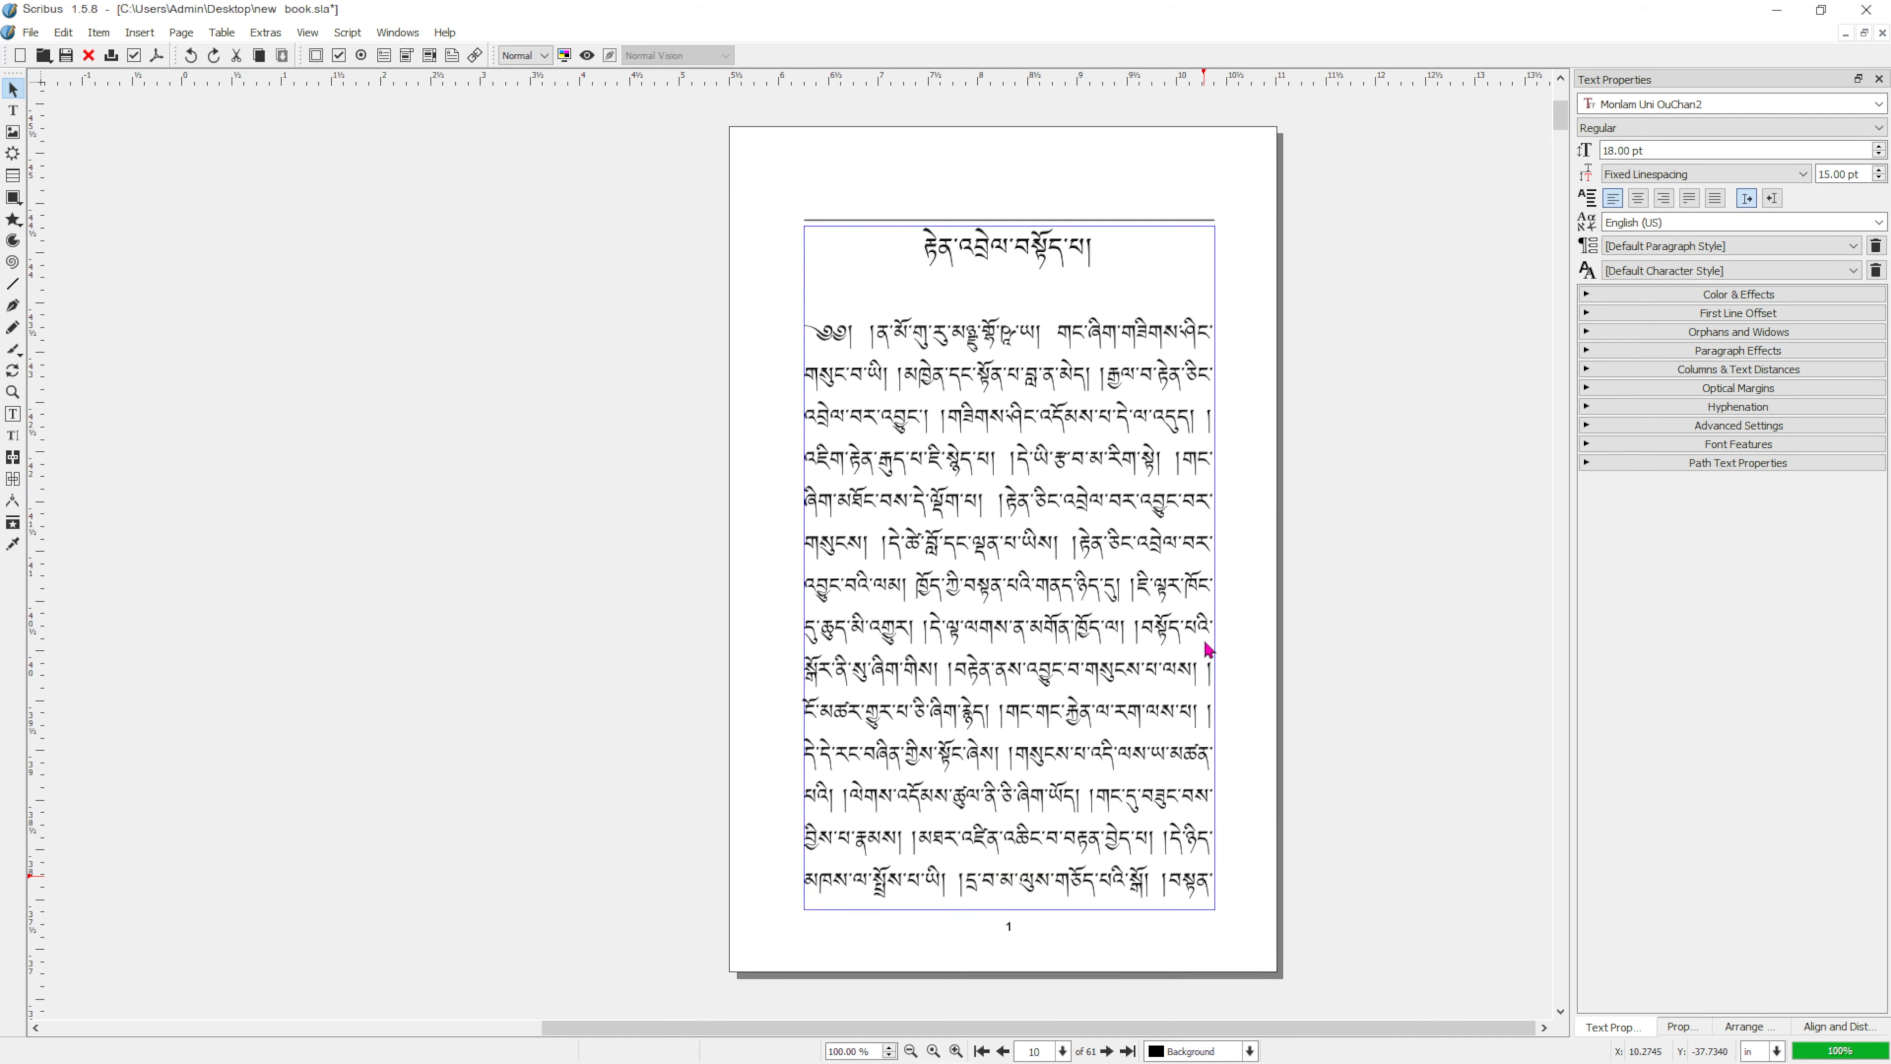
{"action": "left_click", "coordinate": [1320, 501]}
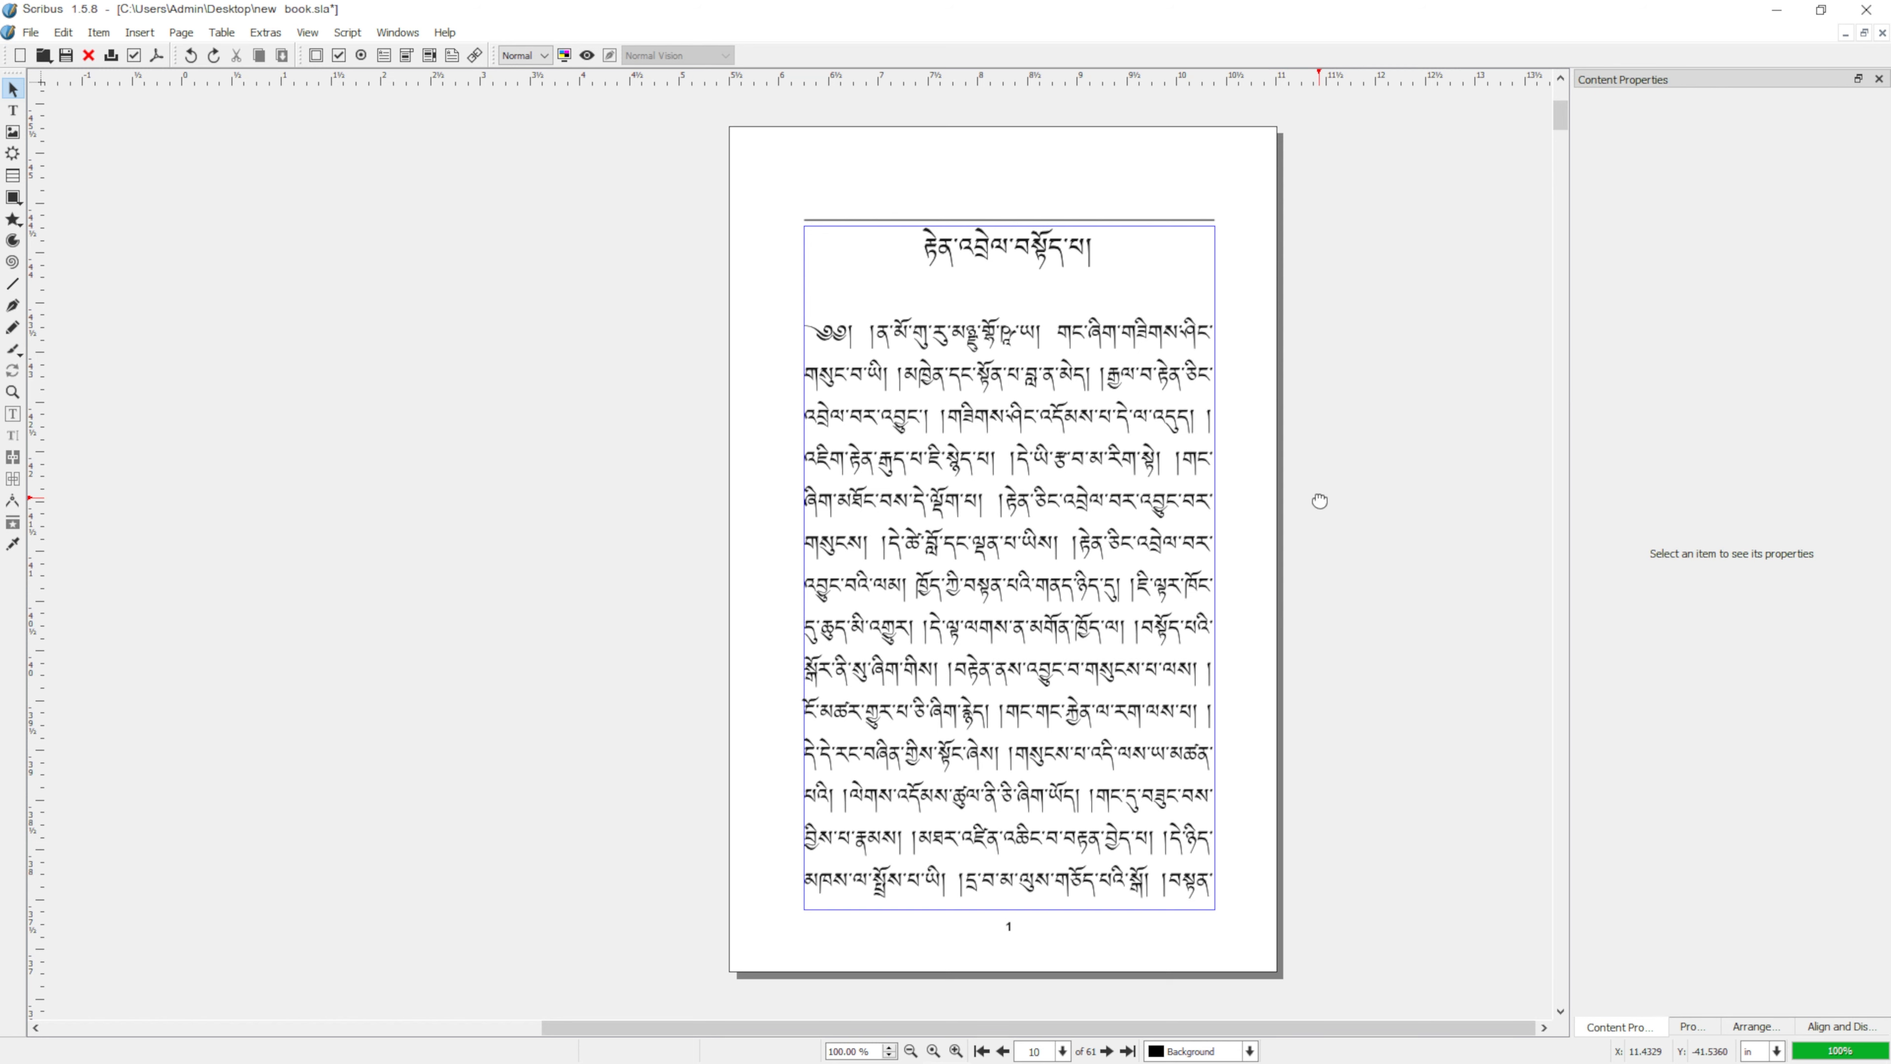